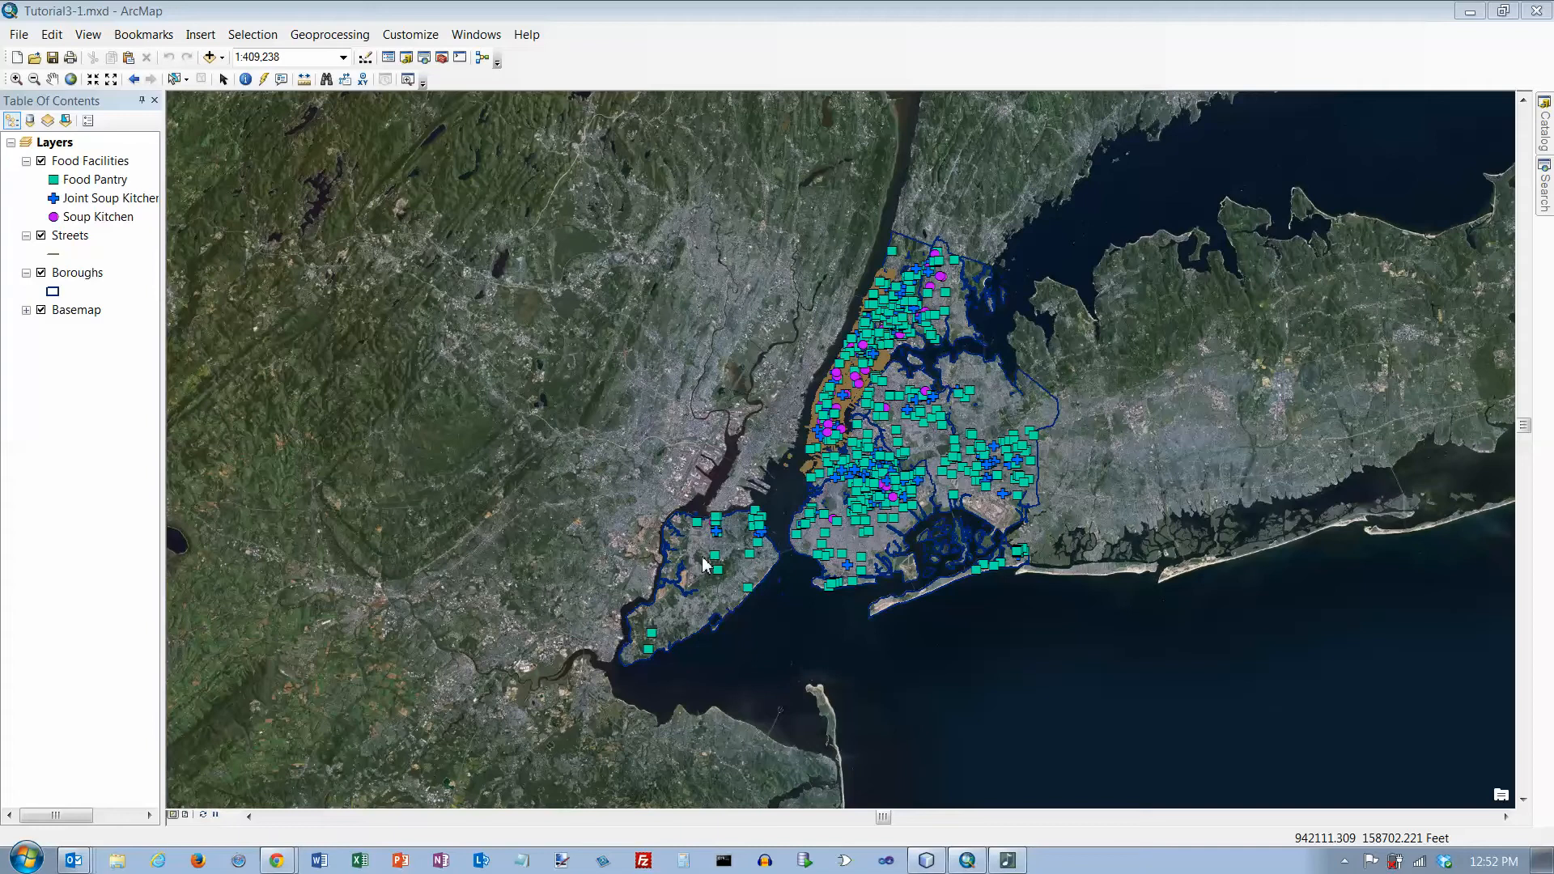
Save the map document as Tutorial3-1.mxd in the MyExercises Chapter3 folder, replacing the existing file
{"action": "left_click", "coordinate": [17, 35]}
{"action": "left_click", "coordinate": [58, 122]}
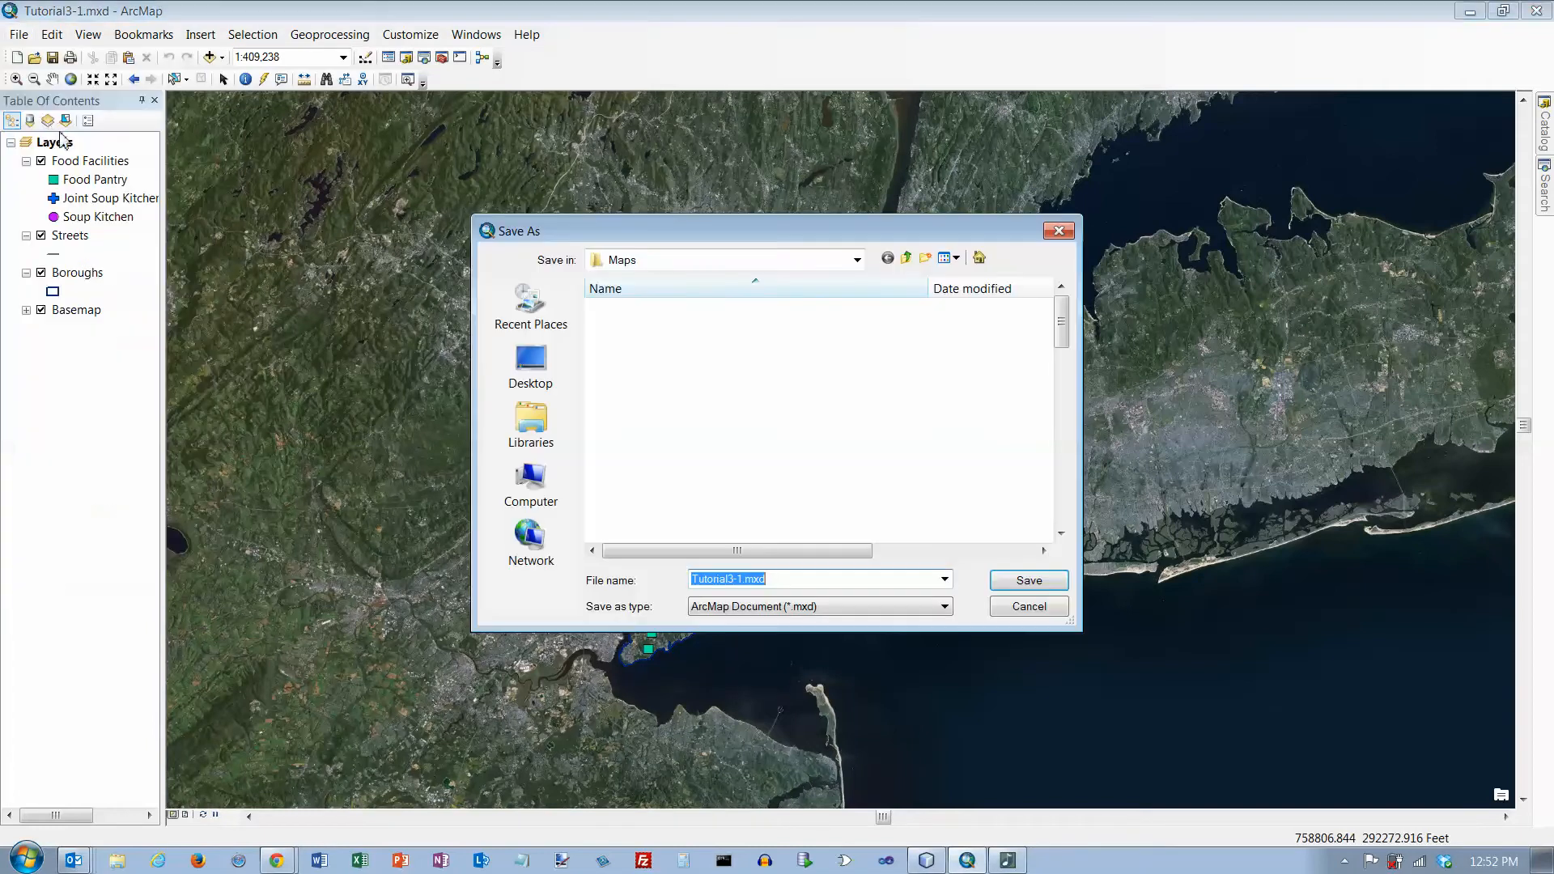
{"action": "left_click", "coordinate": [906, 257]}
{"action": "double_click", "coordinate": [640, 367]}
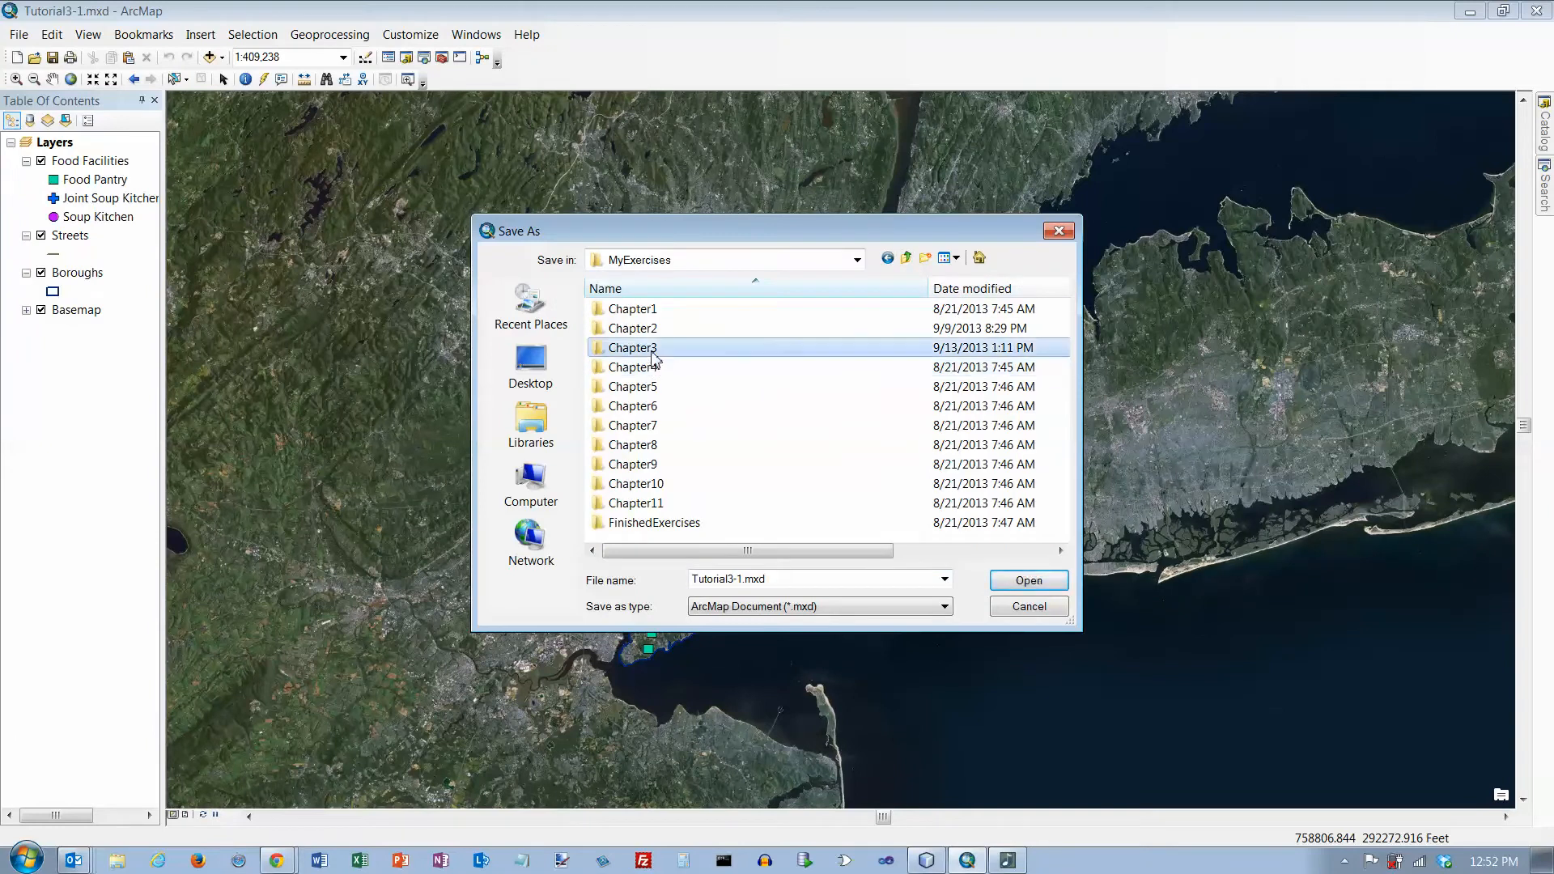
{"action": "double_click", "coordinate": [652, 348]}
{"action": "left_click", "coordinate": [662, 318]}
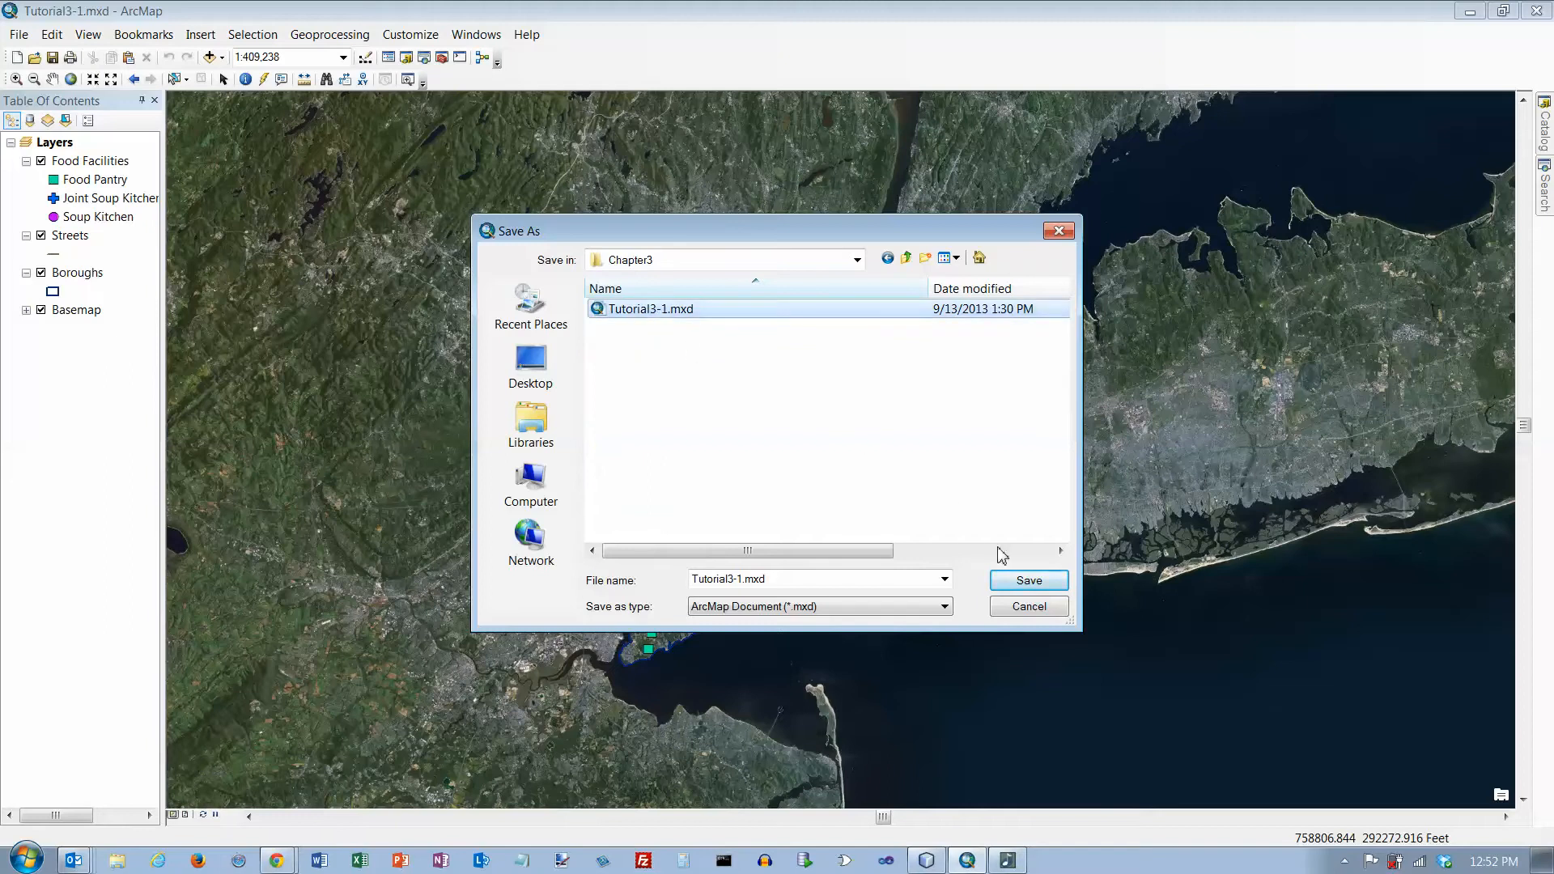
{"action": "left_click", "coordinate": [1029, 580]}
{"action": "left_click", "coordinate": [868, 441]}
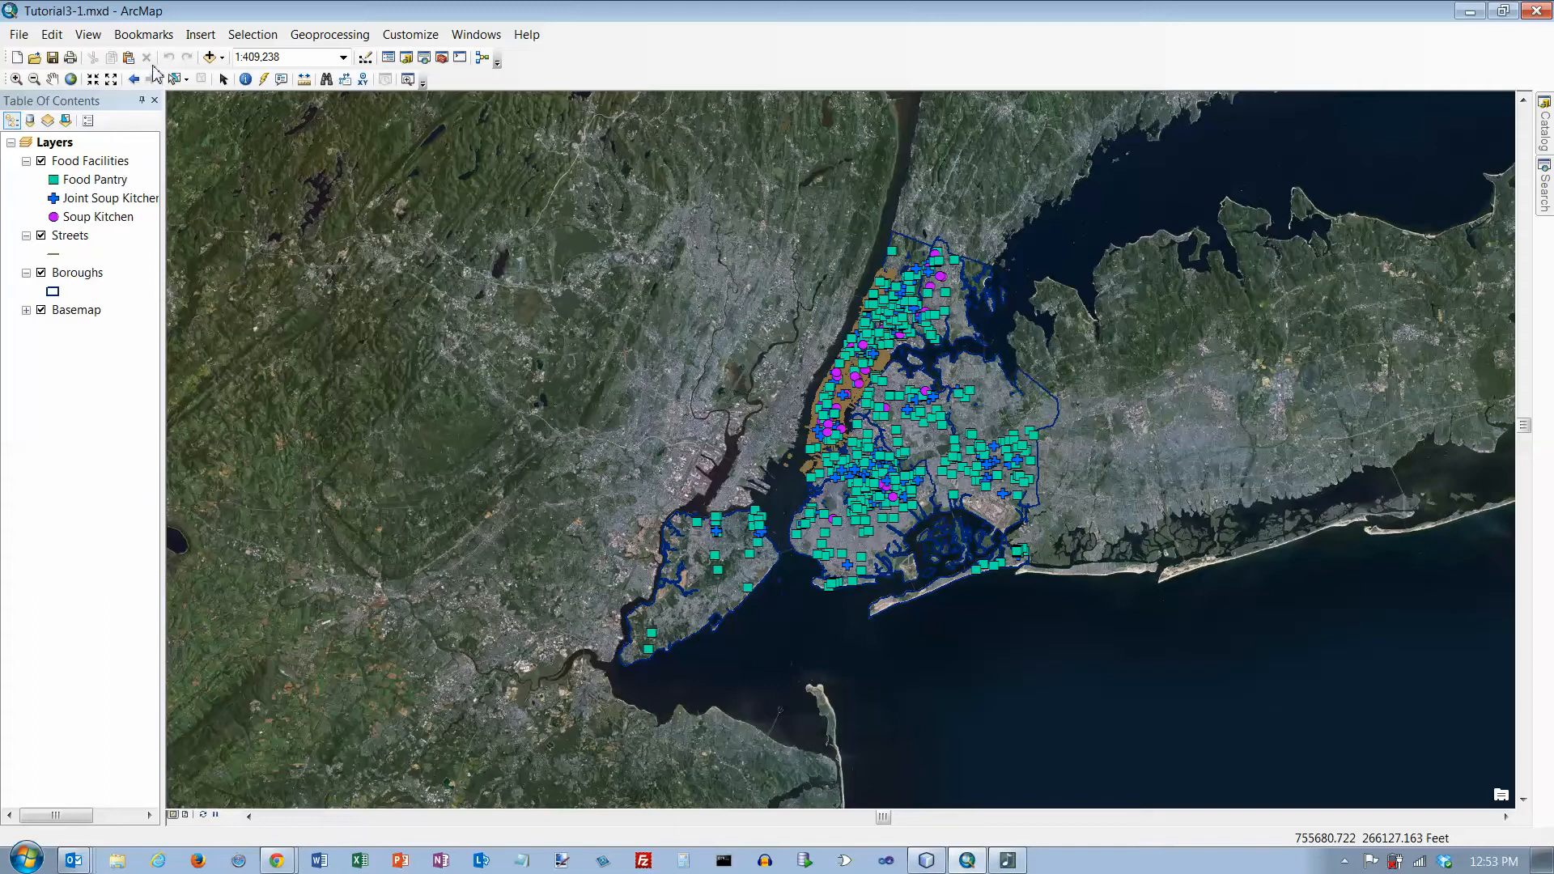
Go to the Manhattan Borough bookmark and set the map scale to 1:112,303
{"action": "left_click", "coordinate": [151, 39]}
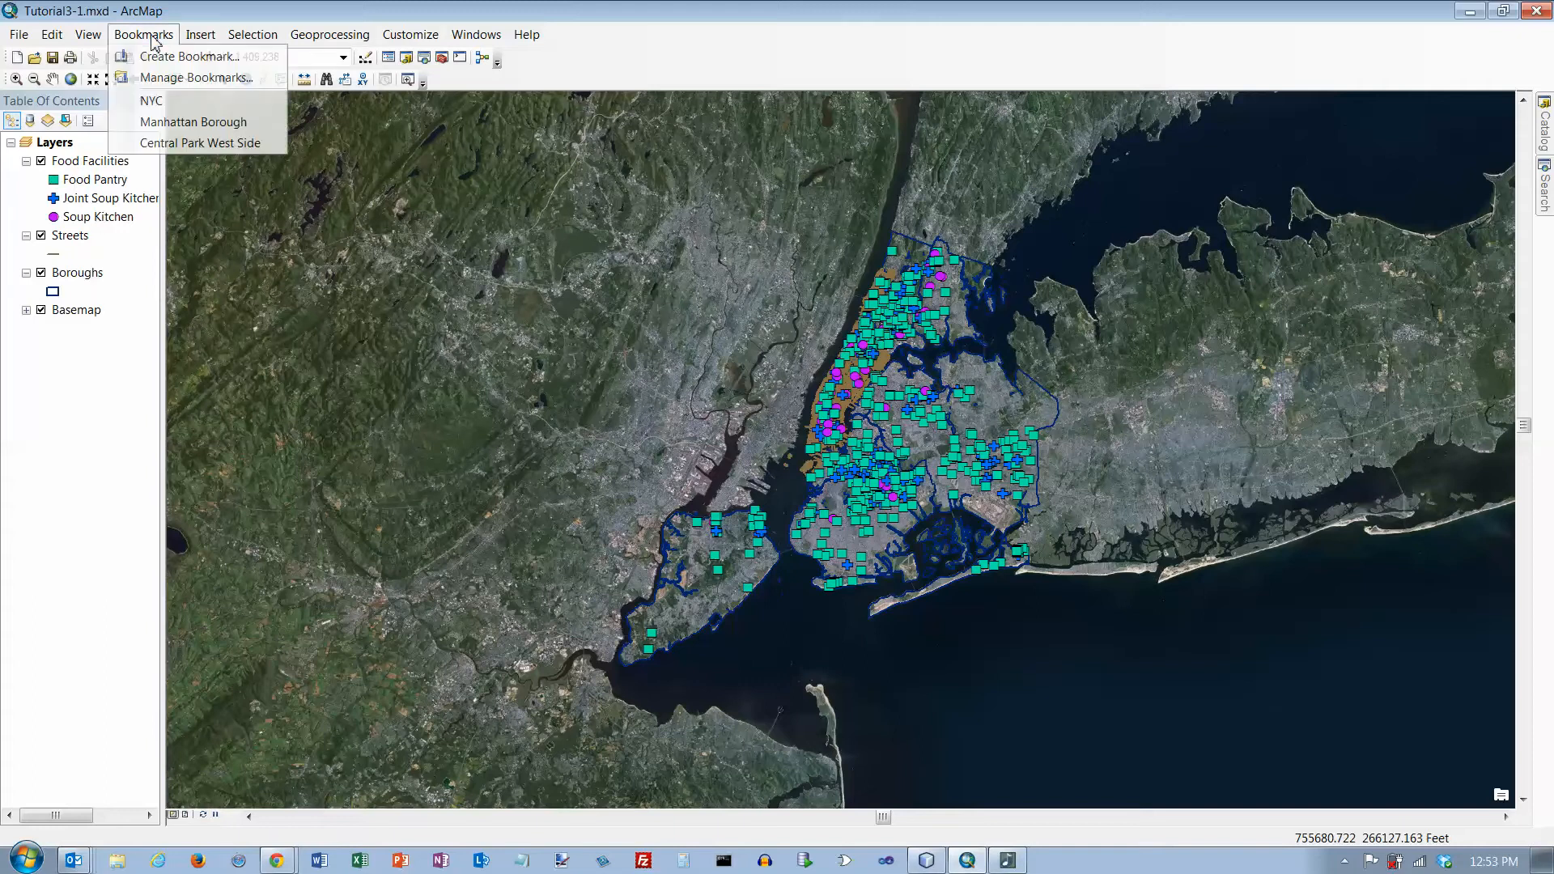
{"action": "left_click", "coordinate": [202, 126]}
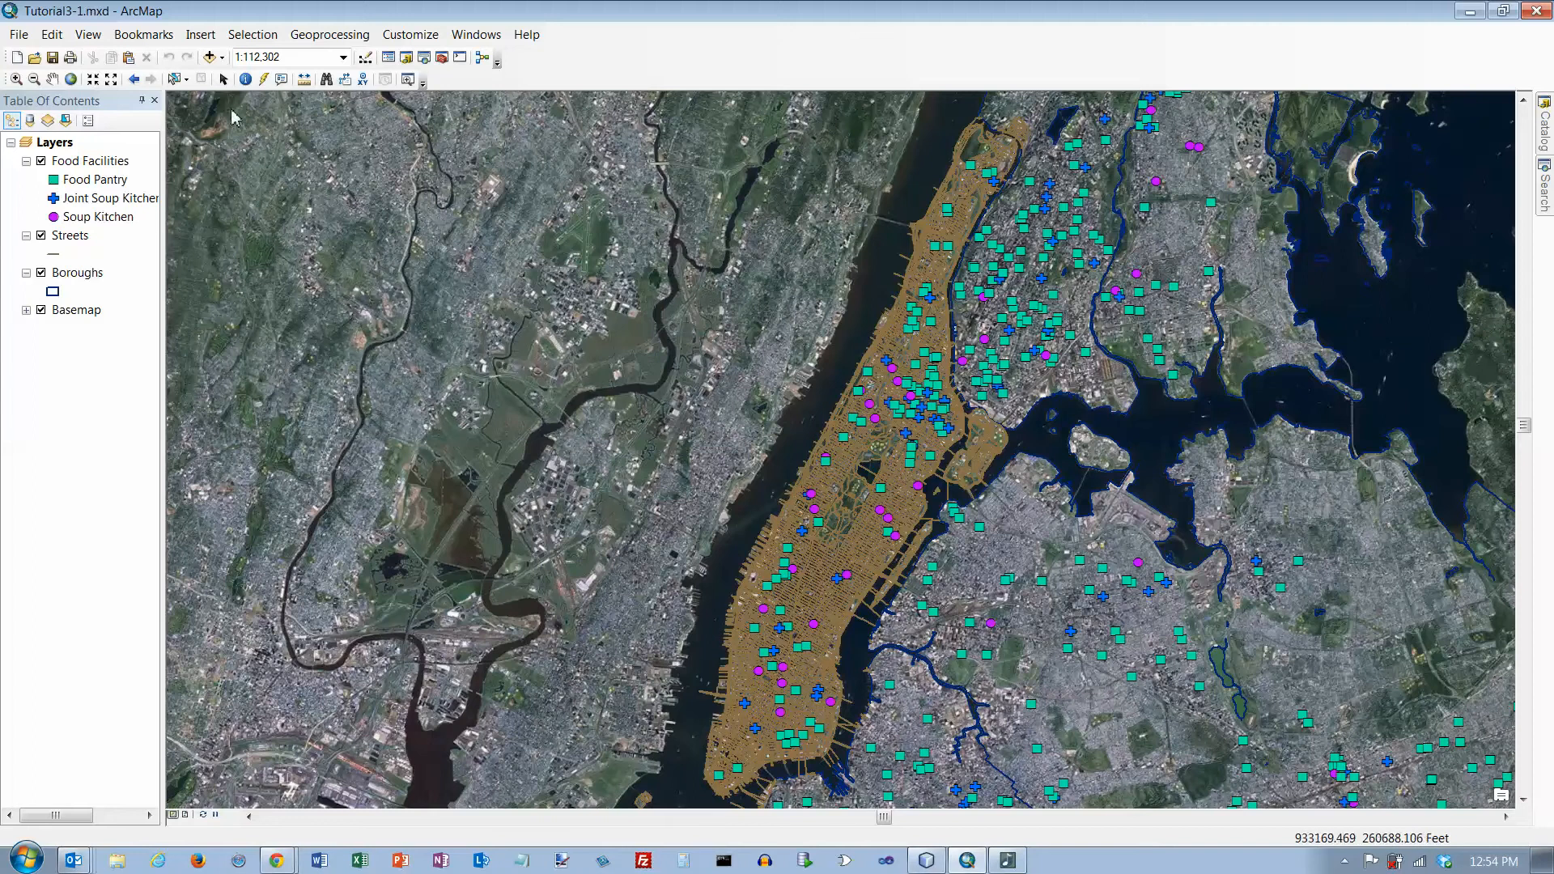
{"action": "left_click", "coordinate": [289, 59]}
{"action": "left_click", "coordinate": [289, 59]}
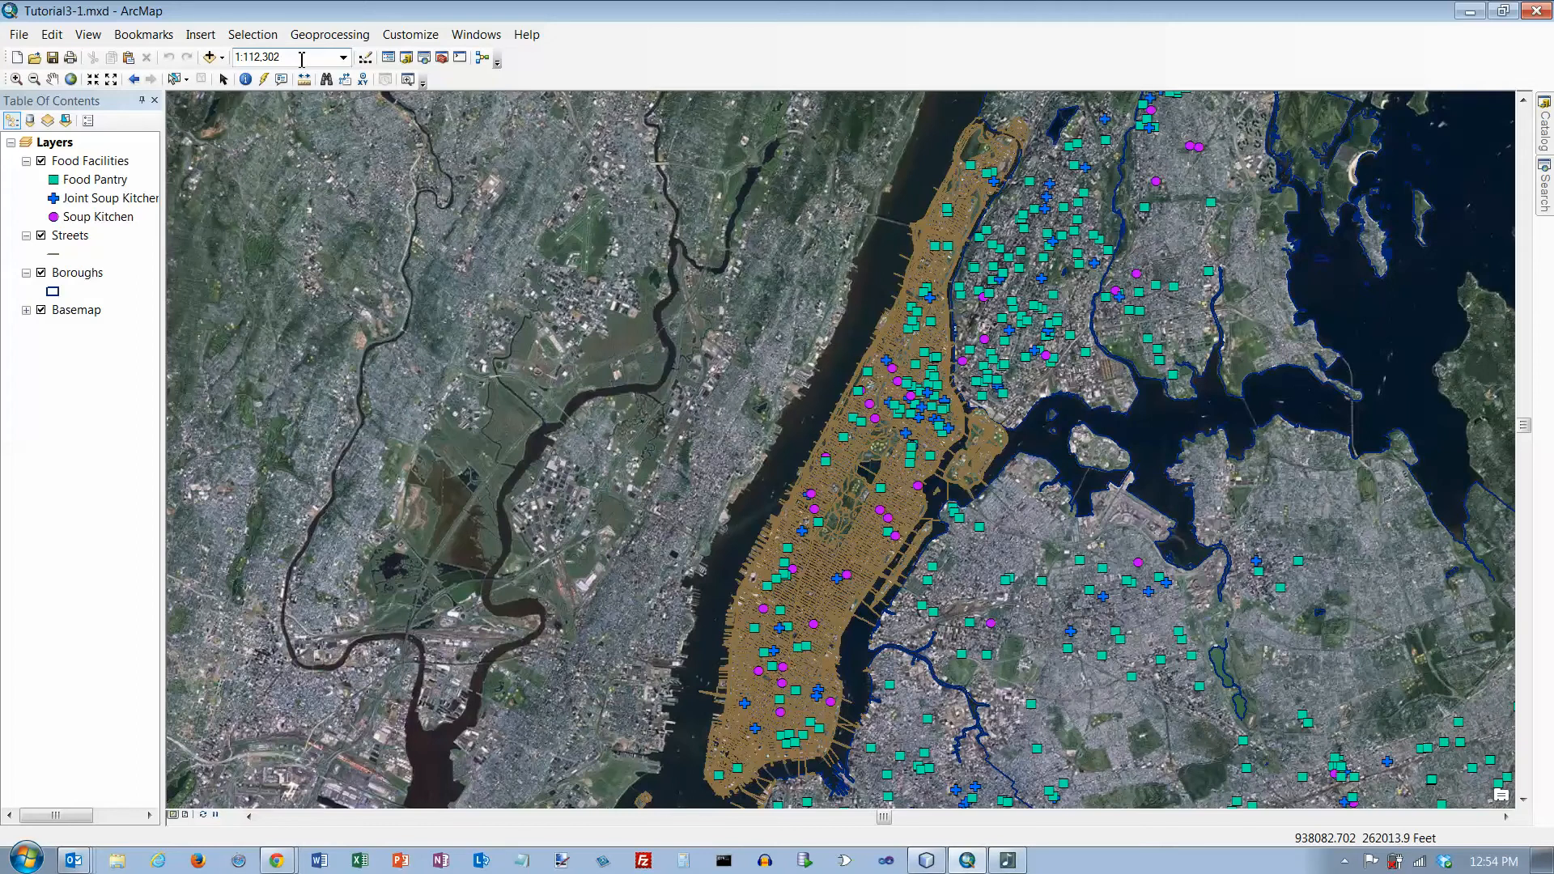
{"action": "key", "text": "BackSpace"}
{"action": "type", "text": "3"}
{"action": "double_click", "coordinate": [301, 59]}
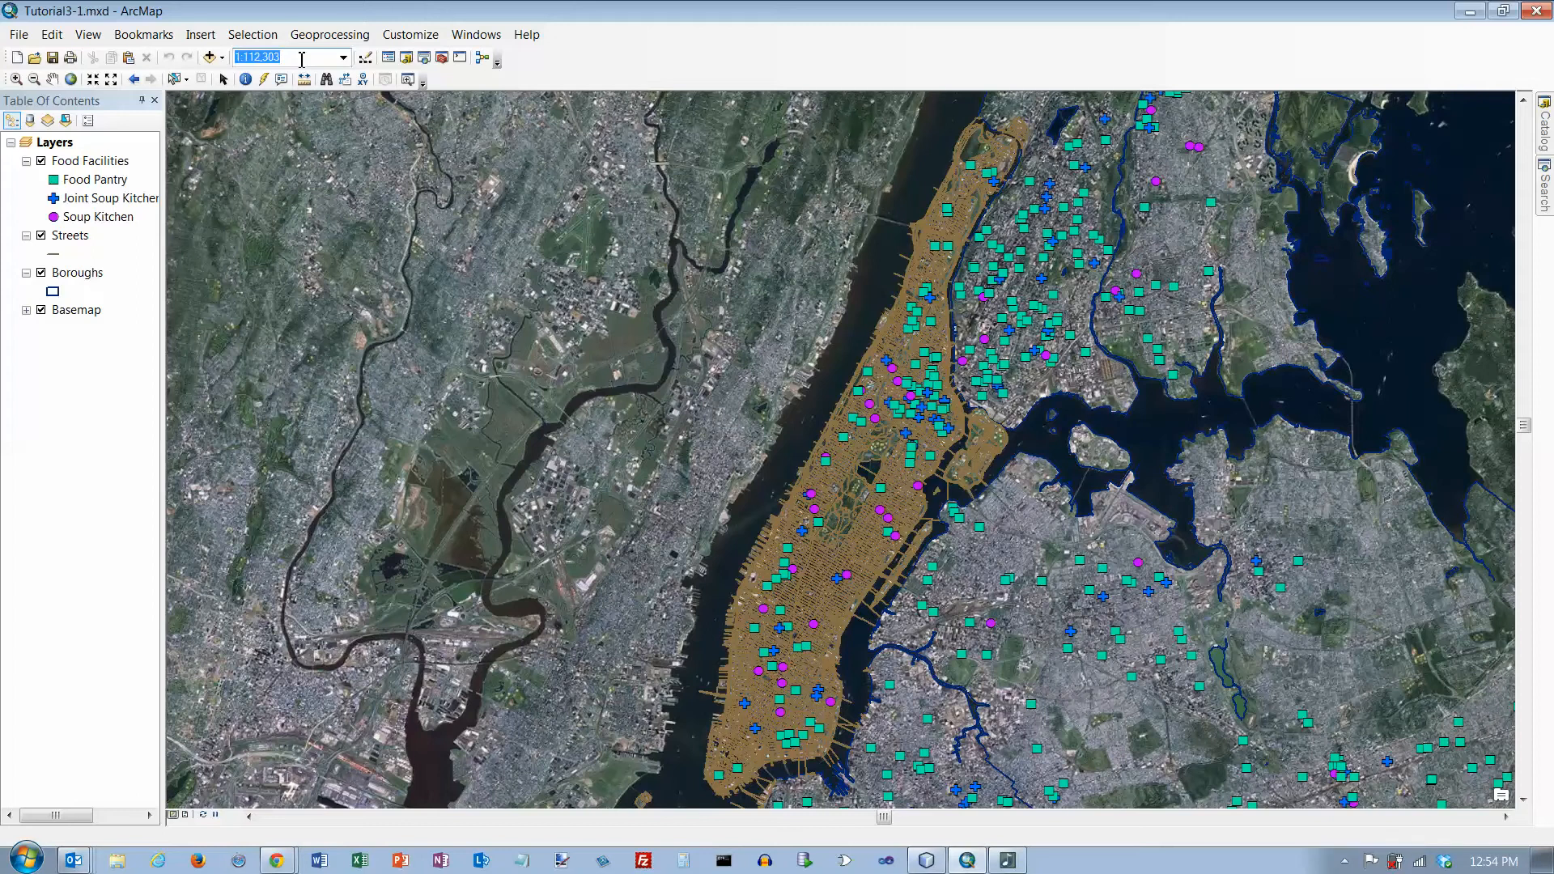
{"action": "key", "text": "Return"}
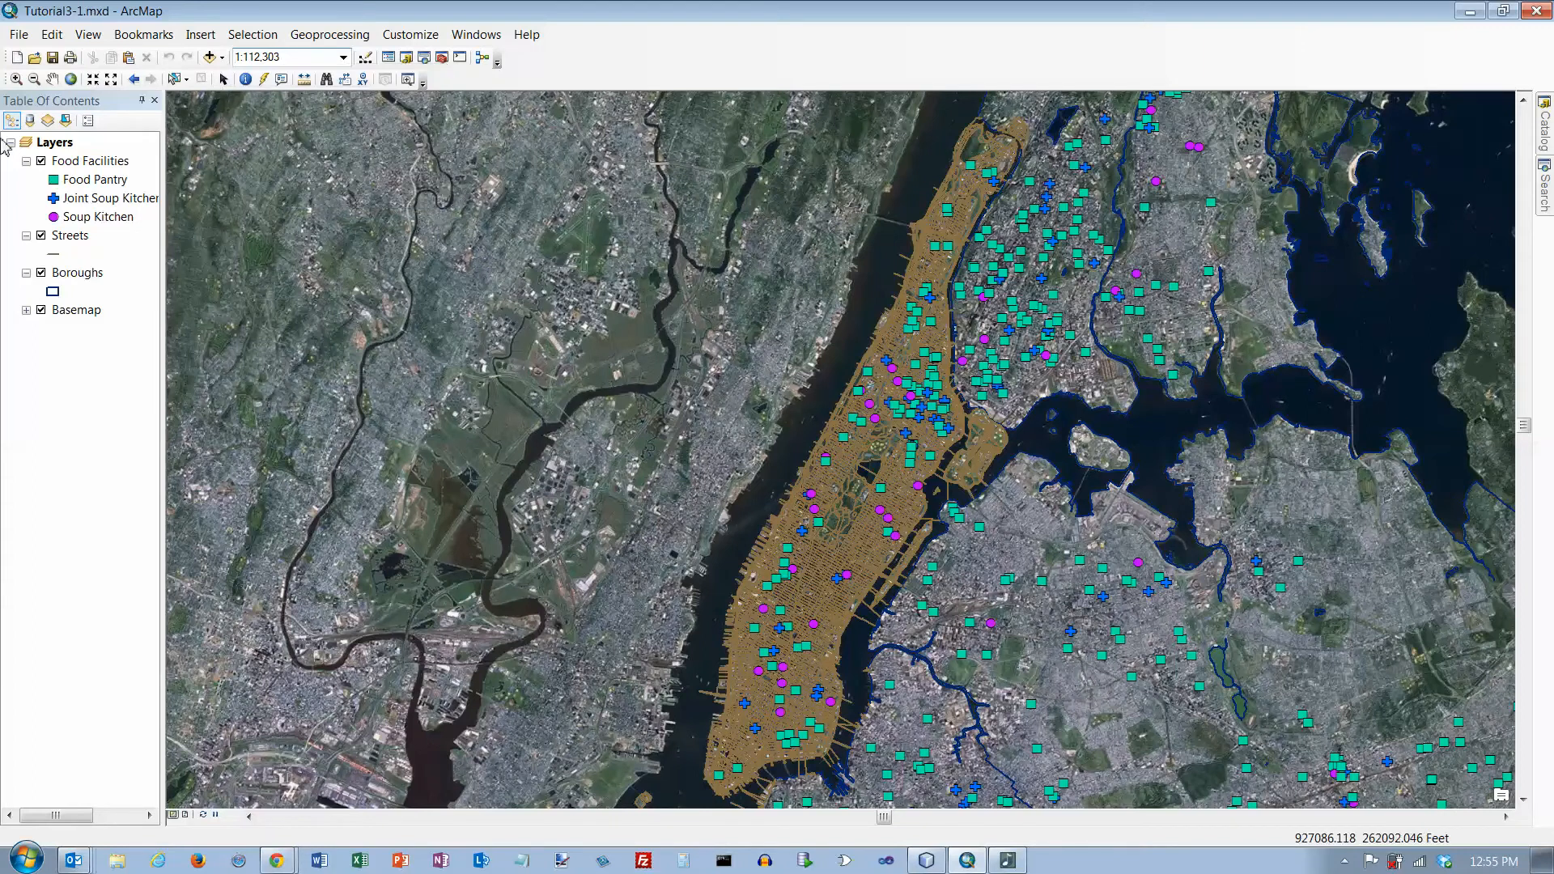
Set the current map scale as the minimum visible scale of the Basemap layer
{"action": "left_click", "coordinate": [75, 311]}
{"action": "right_click", "coordinate": [77, 315]}
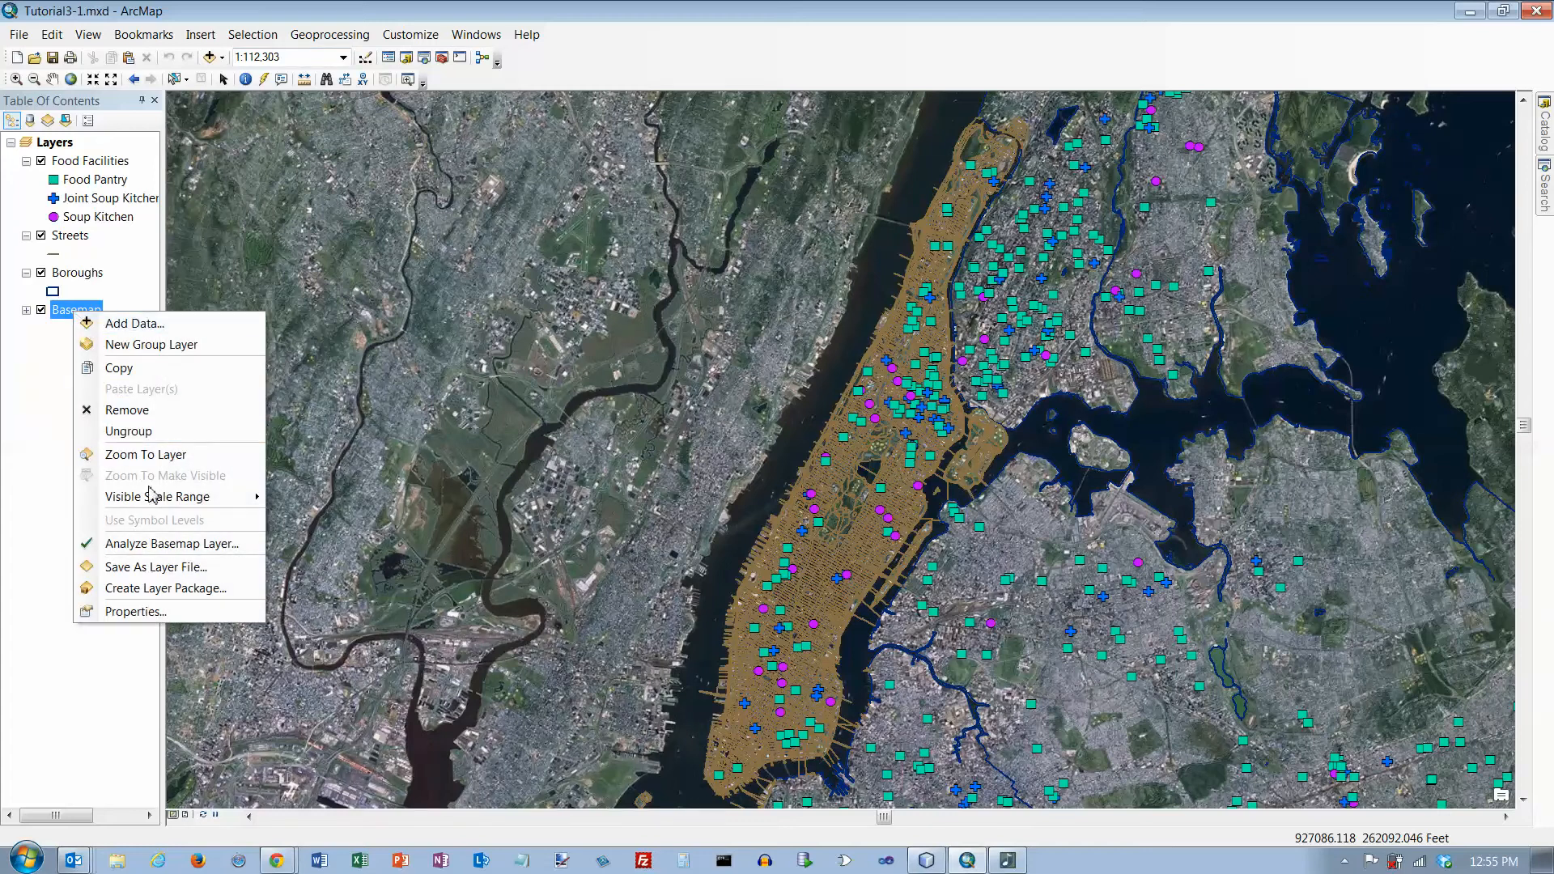
{"action": "mouse_move", "coordinate": [156, 502]}
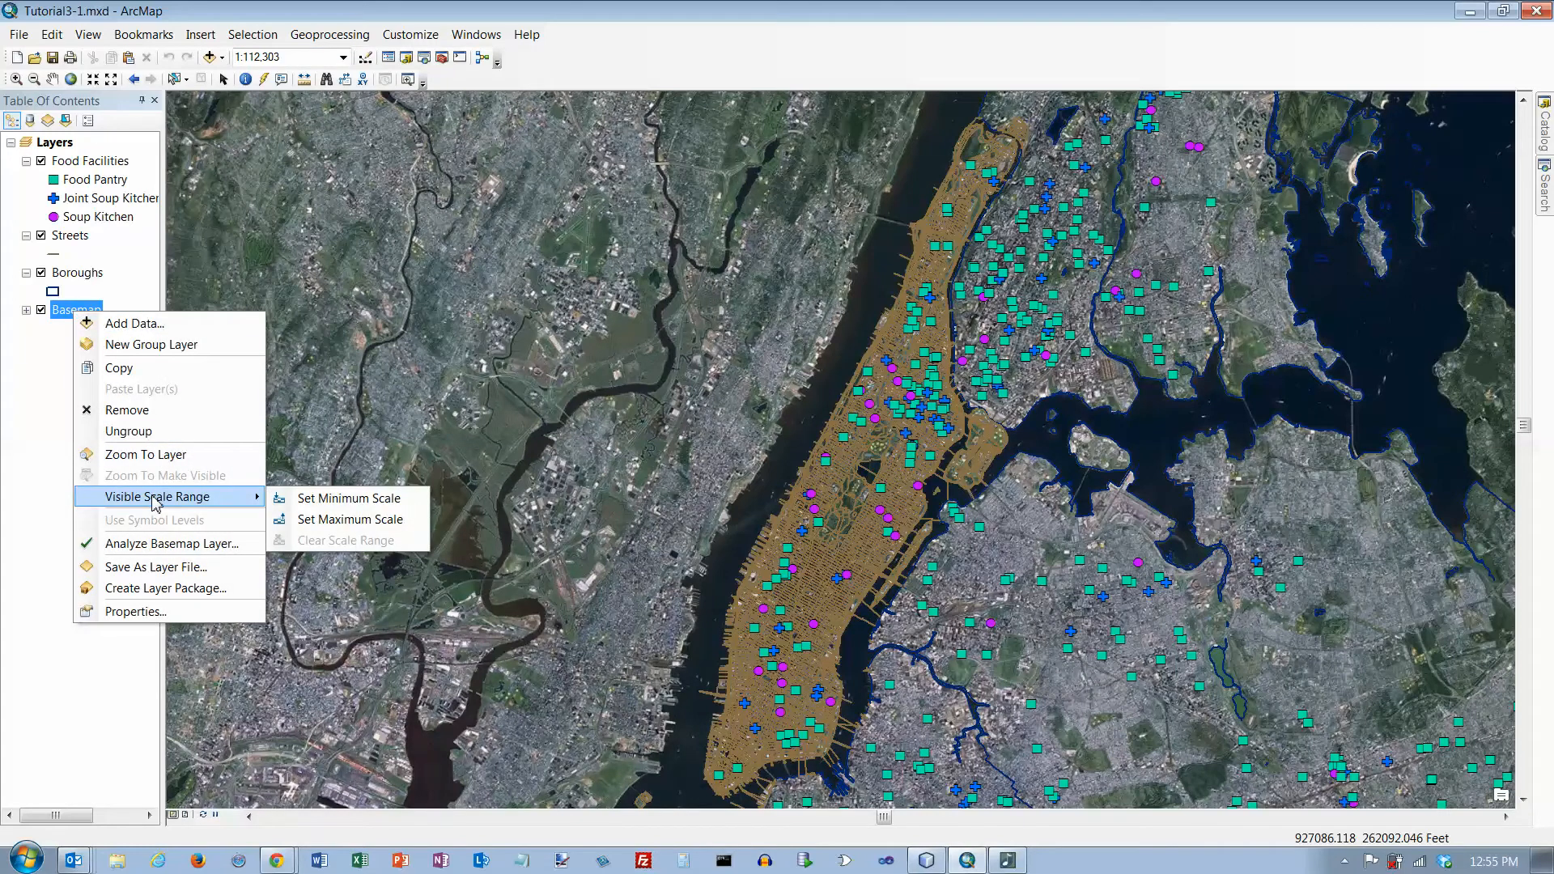
{"action": "left_click", "coordinate": [348, 501]}
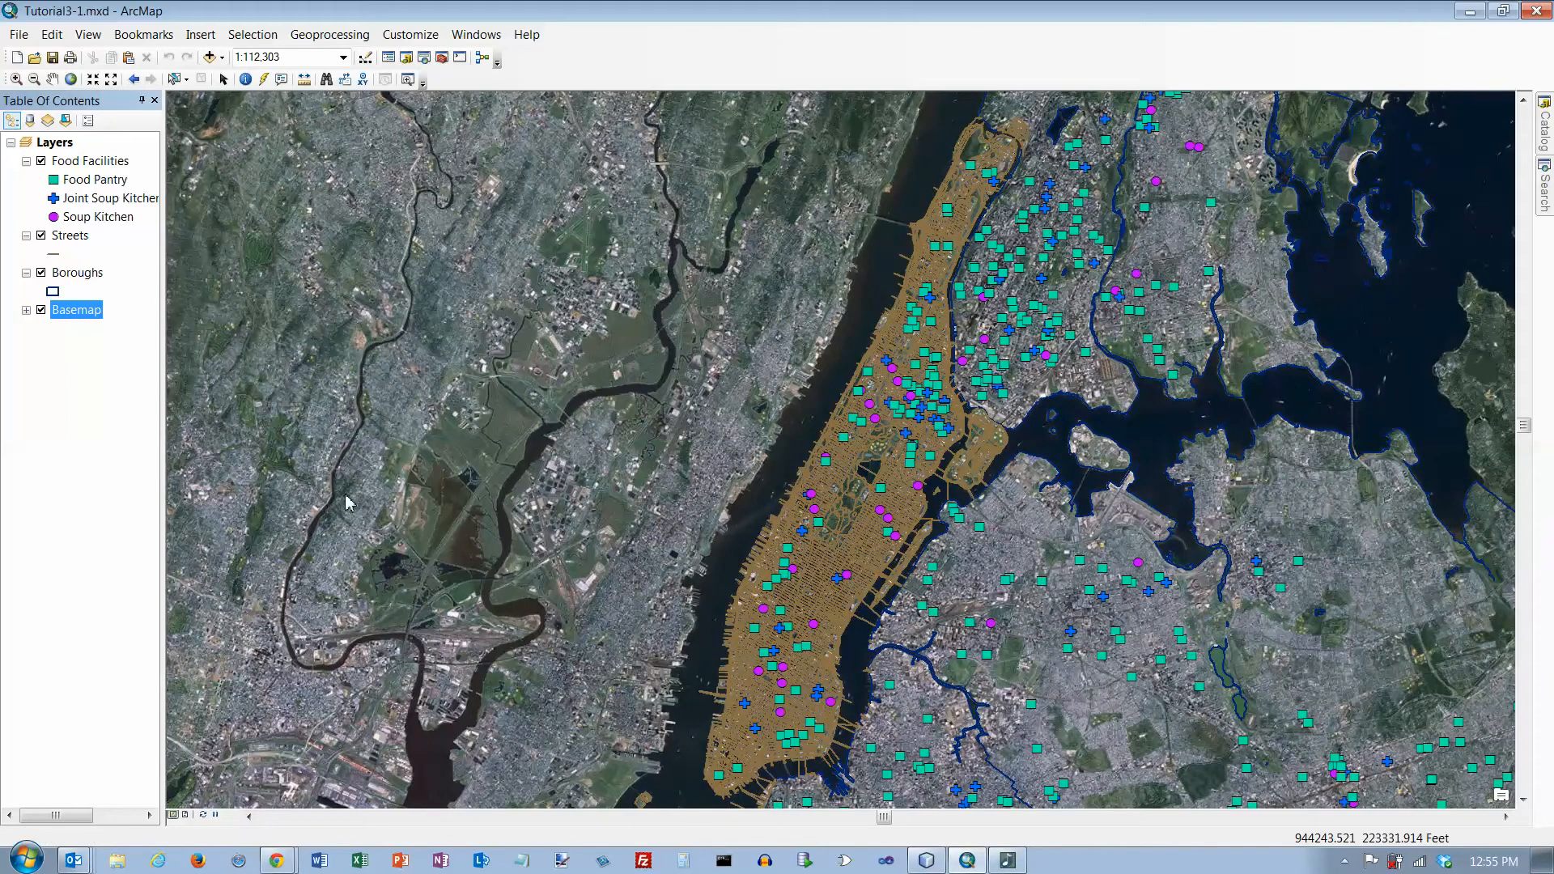
Set the current map scale as the minimum visible scale of the Food Facilities layer
{"action": "right_click", "coordinate": [78, 164]}
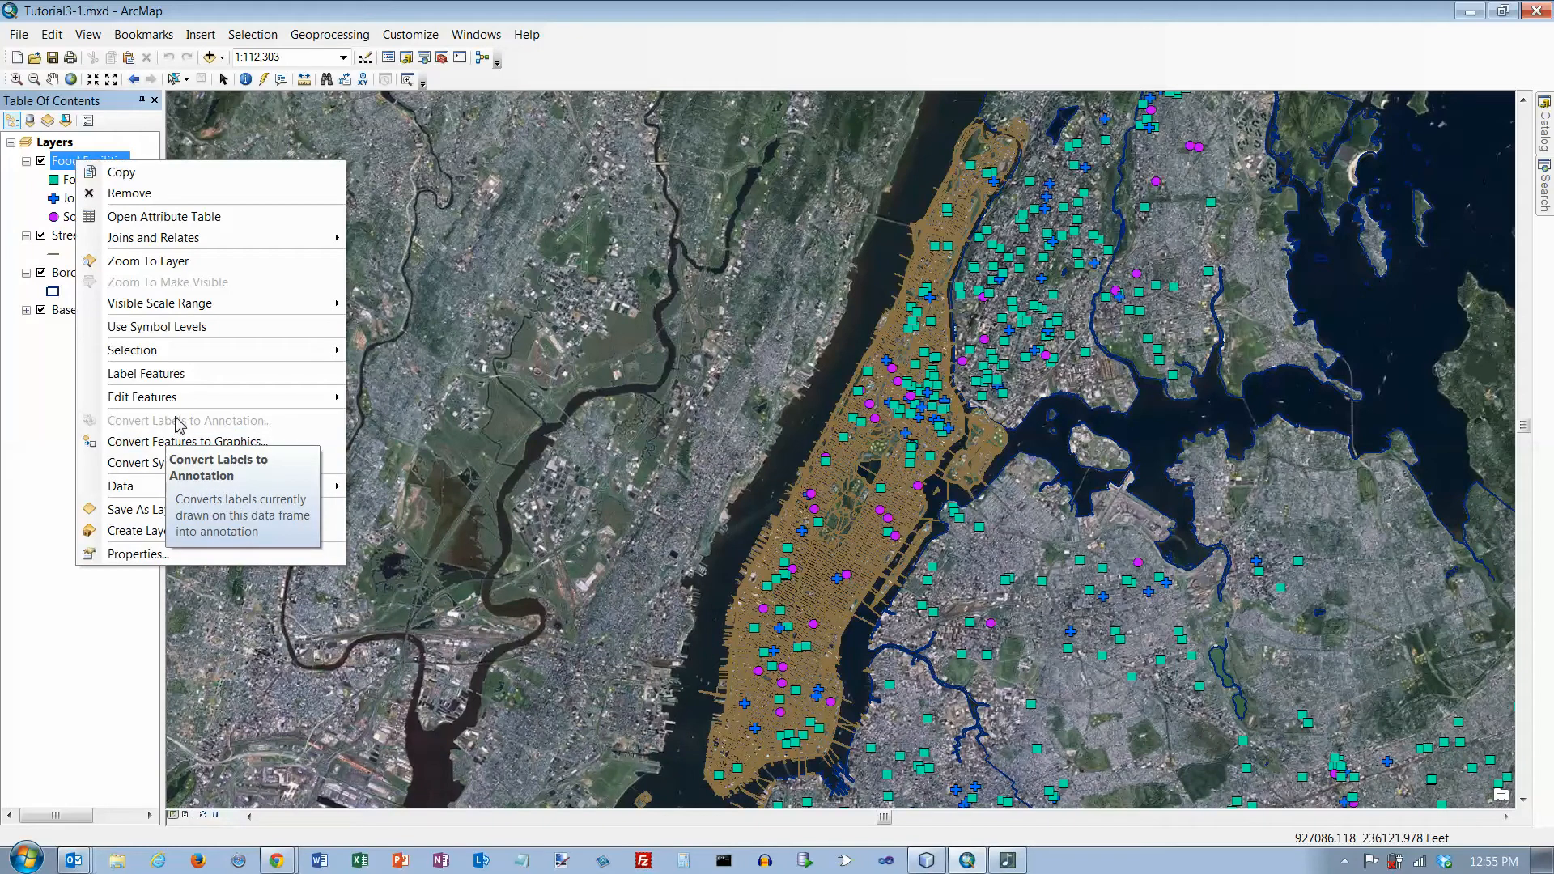
{"action": "mouse_move", "coordinate": [250, 312]}
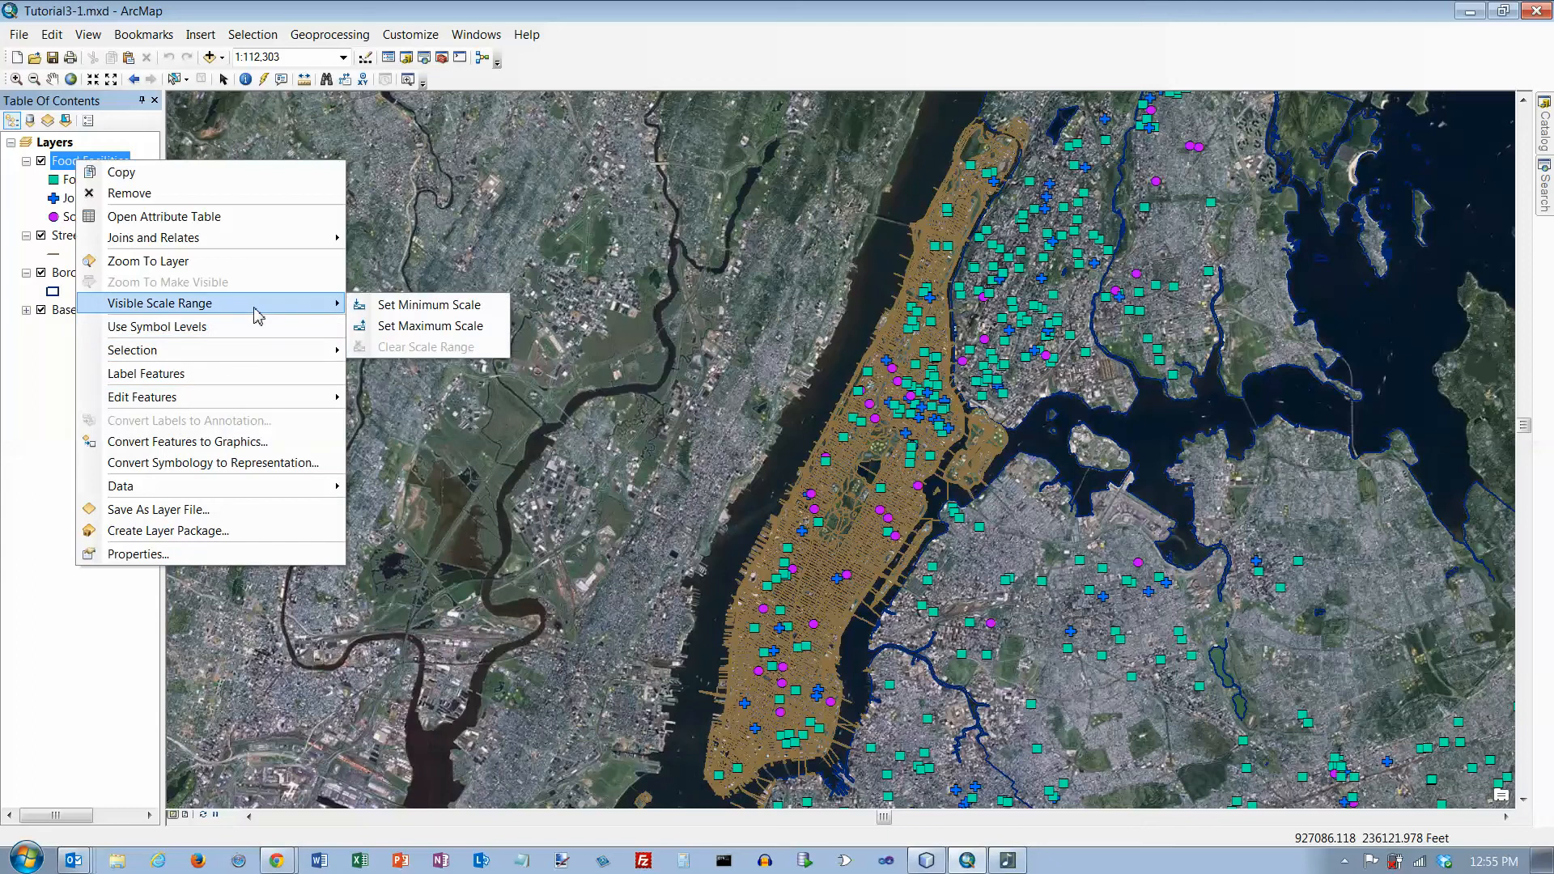
{"action": "left_click", "coordinate": [407, 311]}
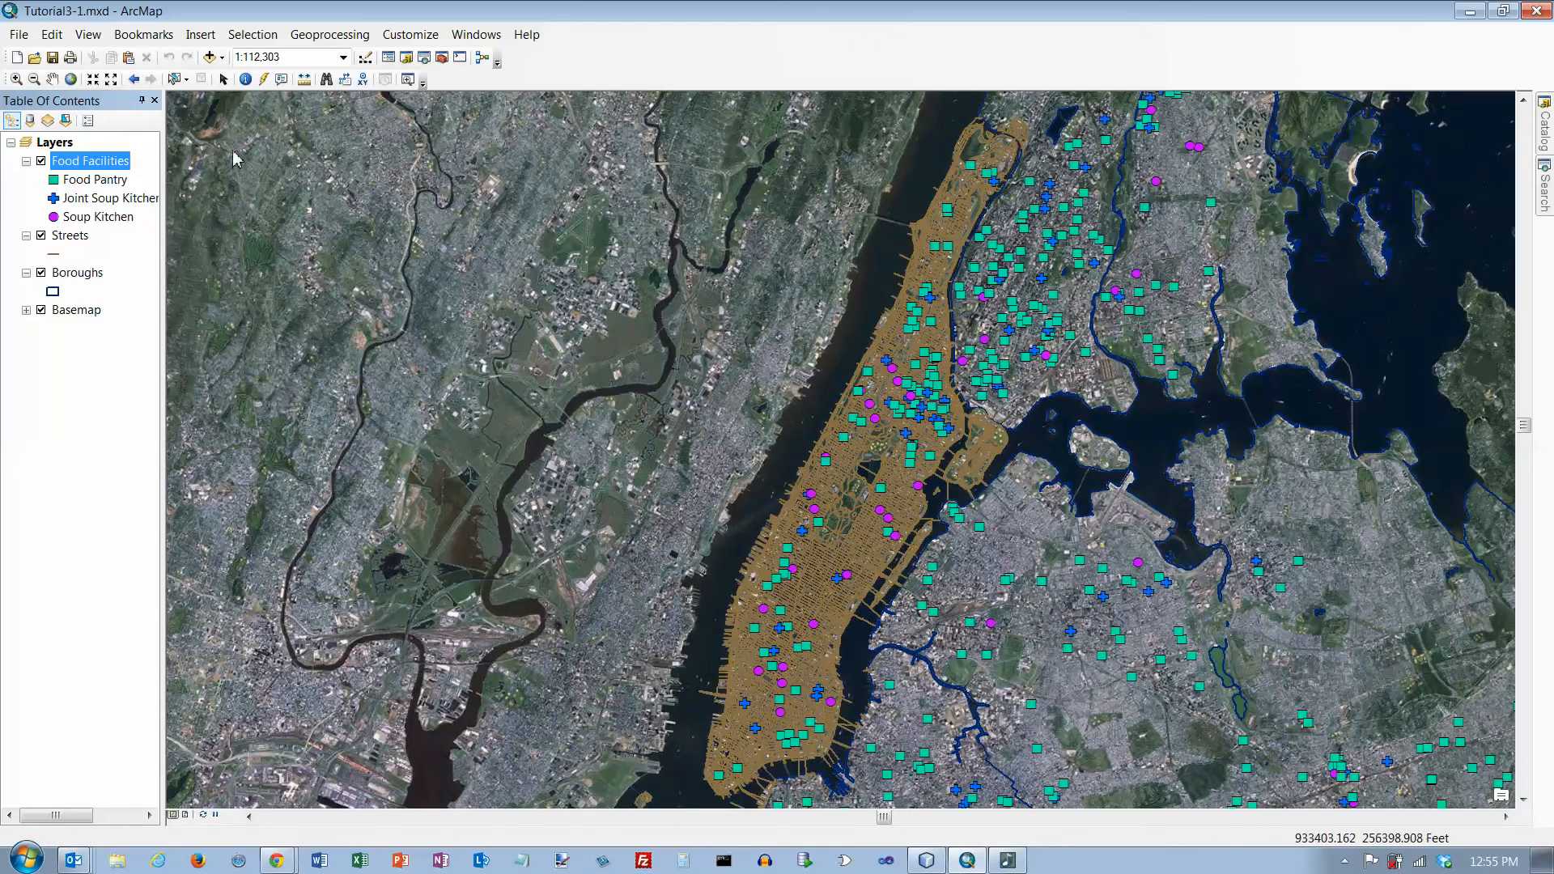
Compare the visibility of the Food Facilities and Basemap layers at the NYC and Manhattan Borough bookmarks
{"action": "left_click", "coordinate": [143, 34]}
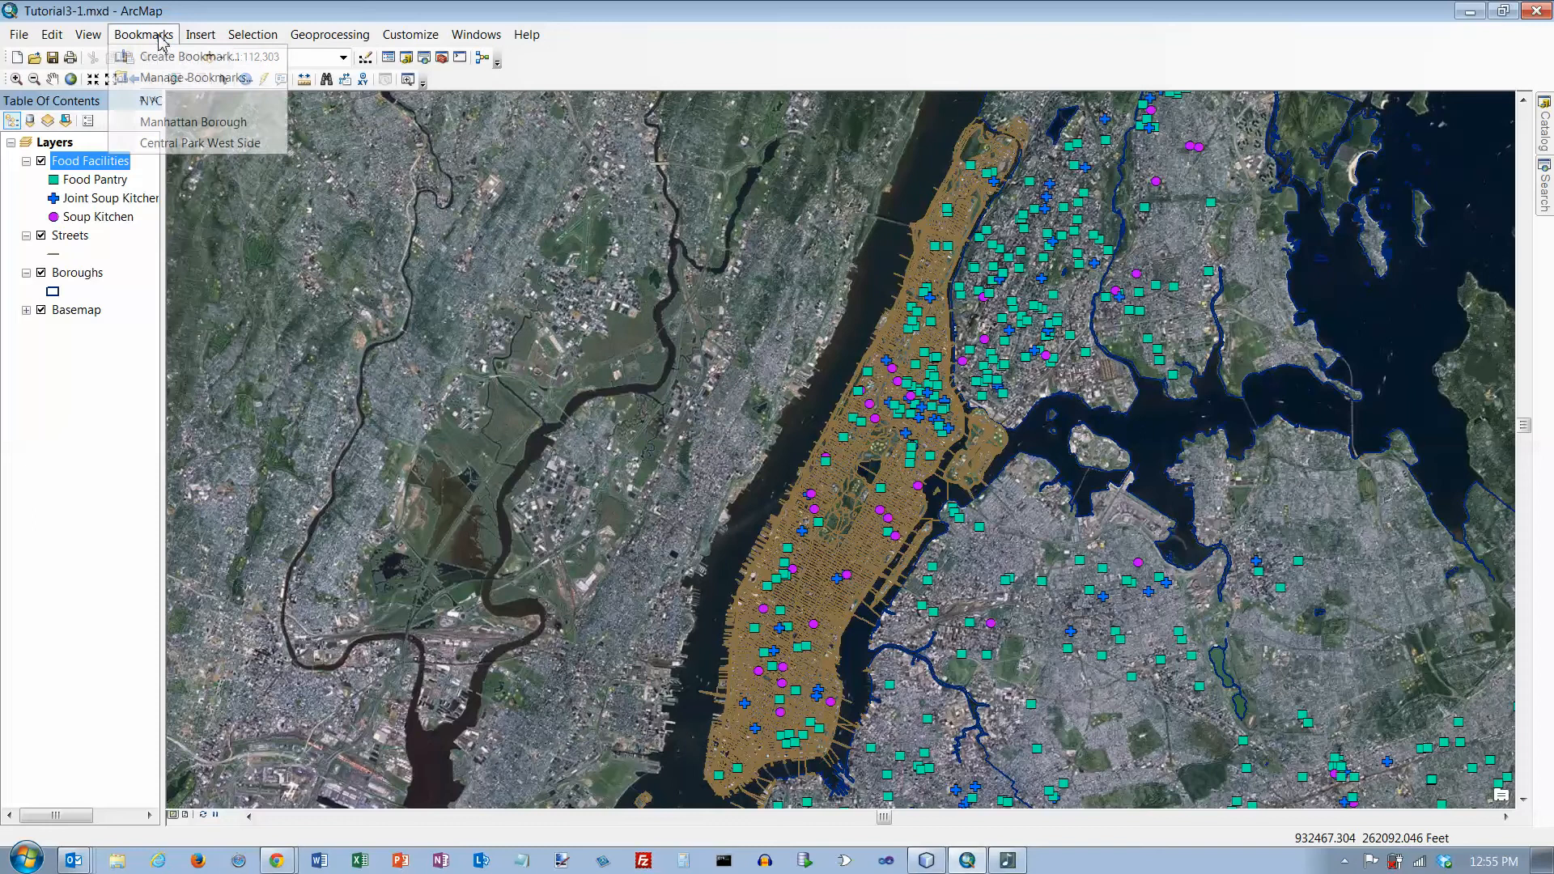
{"action": "left_click", "coordinate": [162, 102]}
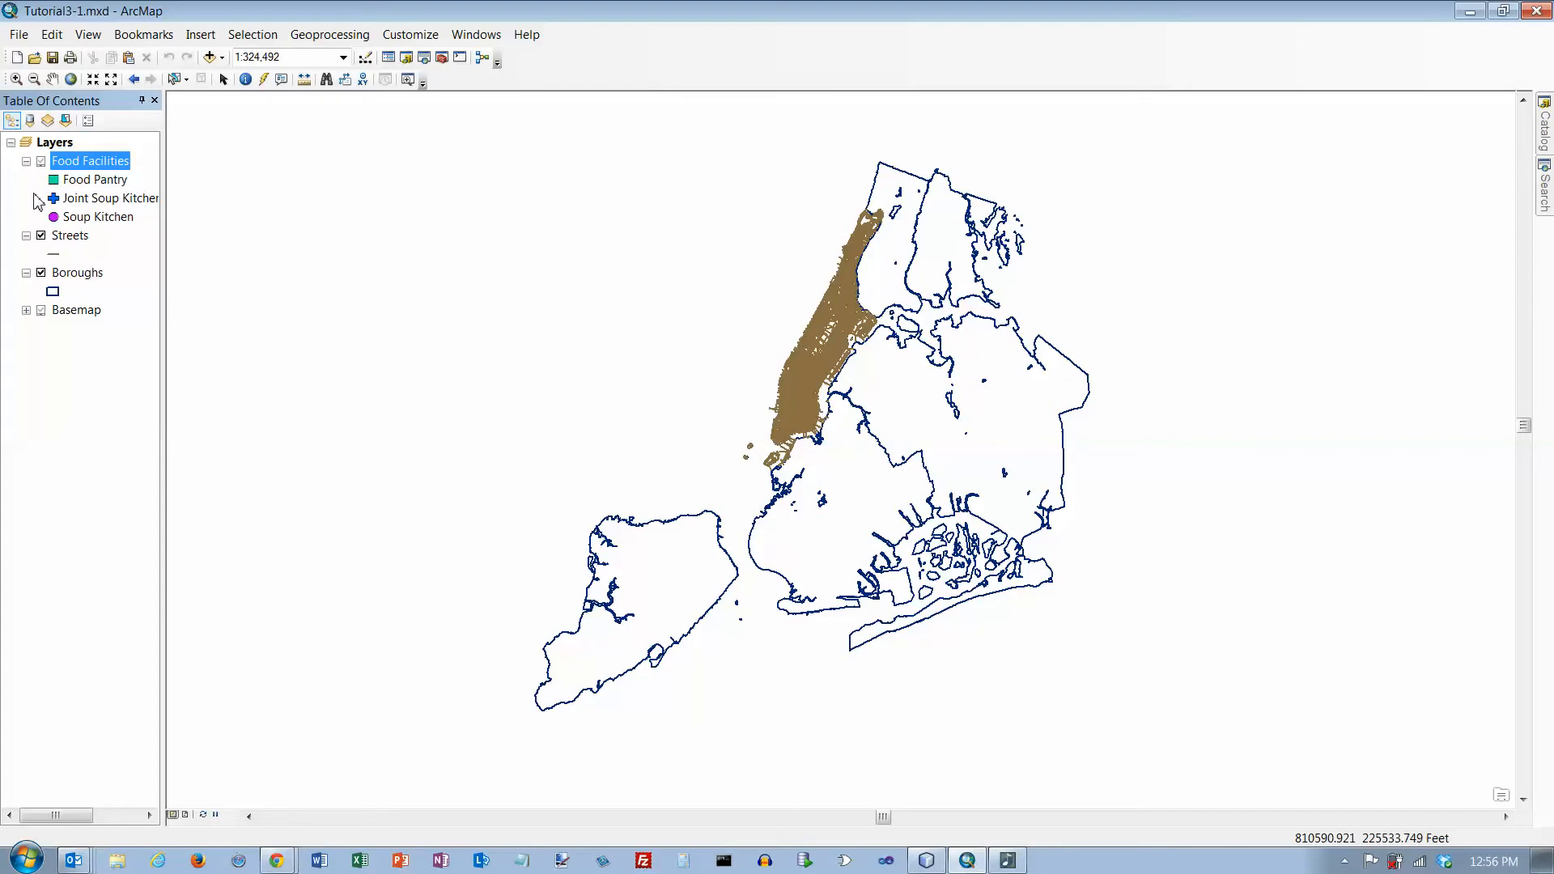
{"action": "left_click", "coordinate": [144, 37]}
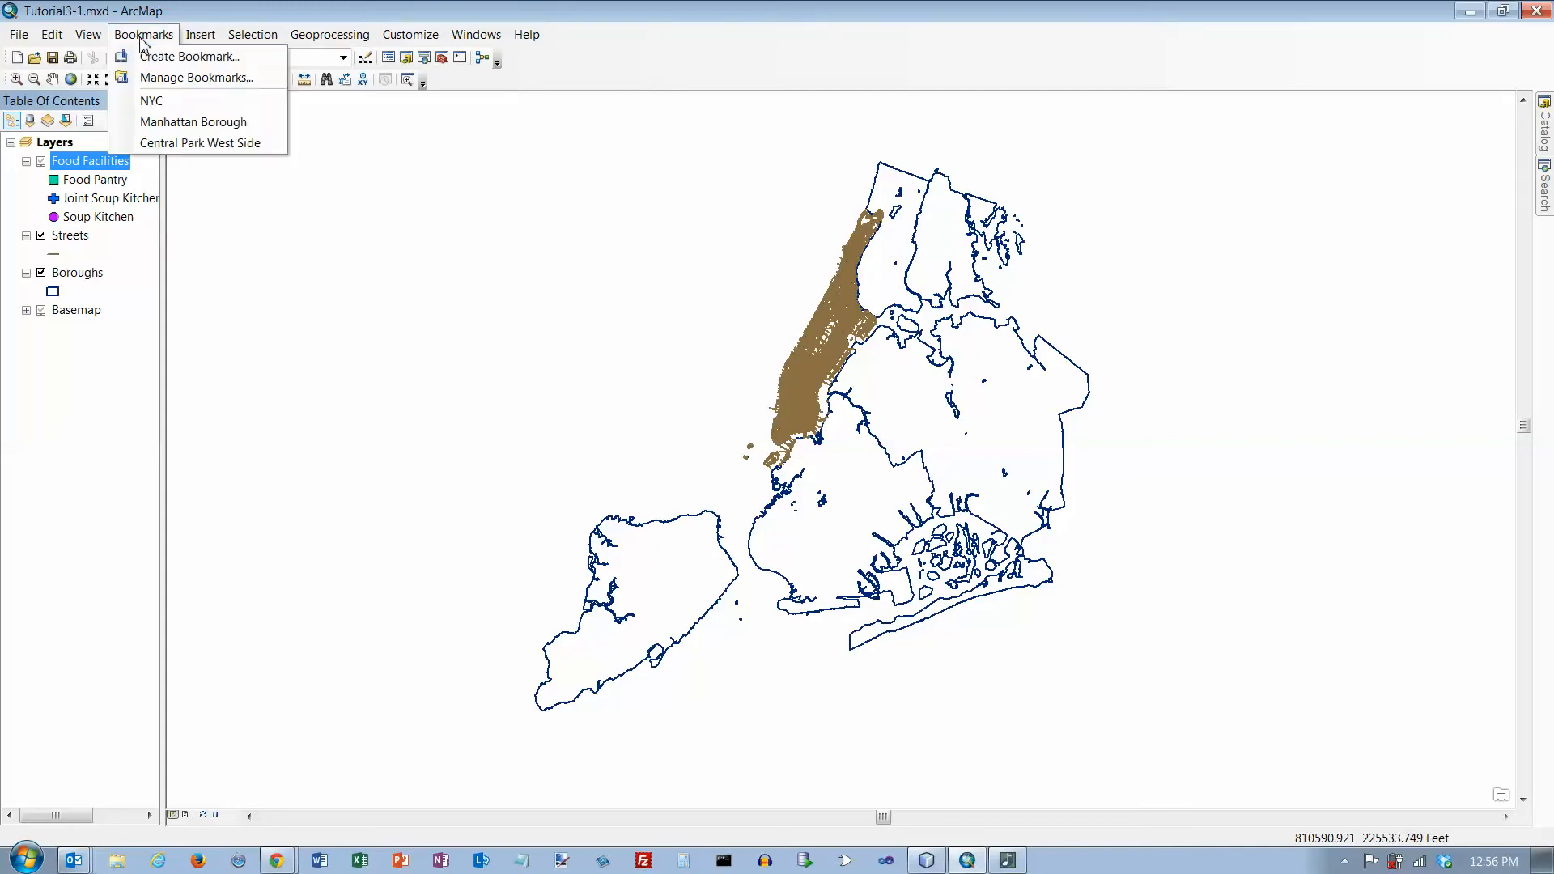
{"action": "left_click", "coordinate": [169, 123]}
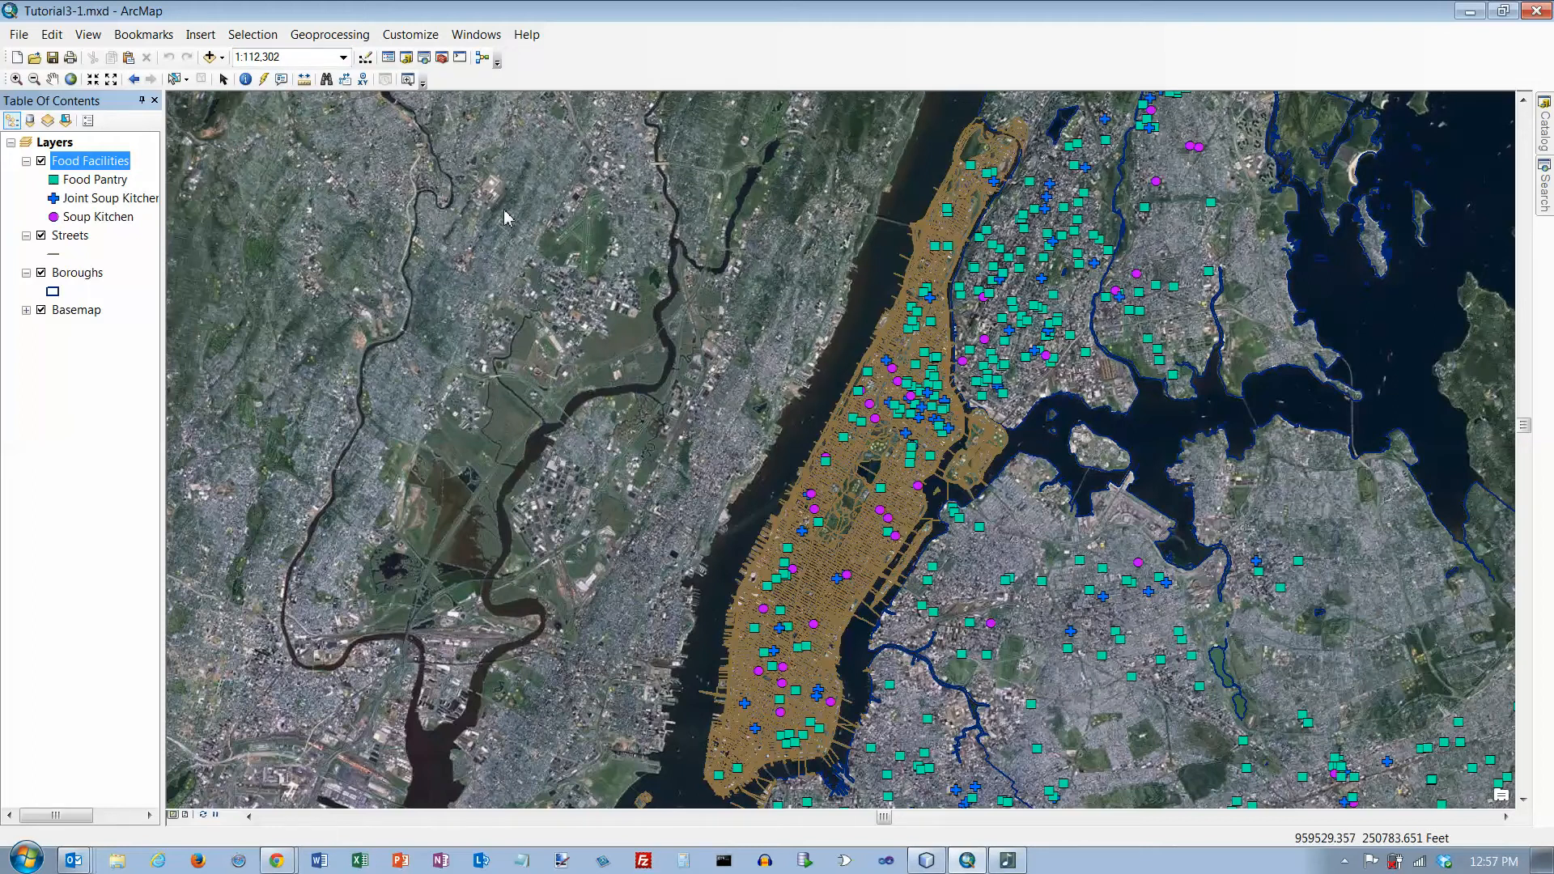
Go to the Central Park West Side bookmark and set the map scale to 1:15,577
{"action": "left_click", "coordinate": [143, 35]}
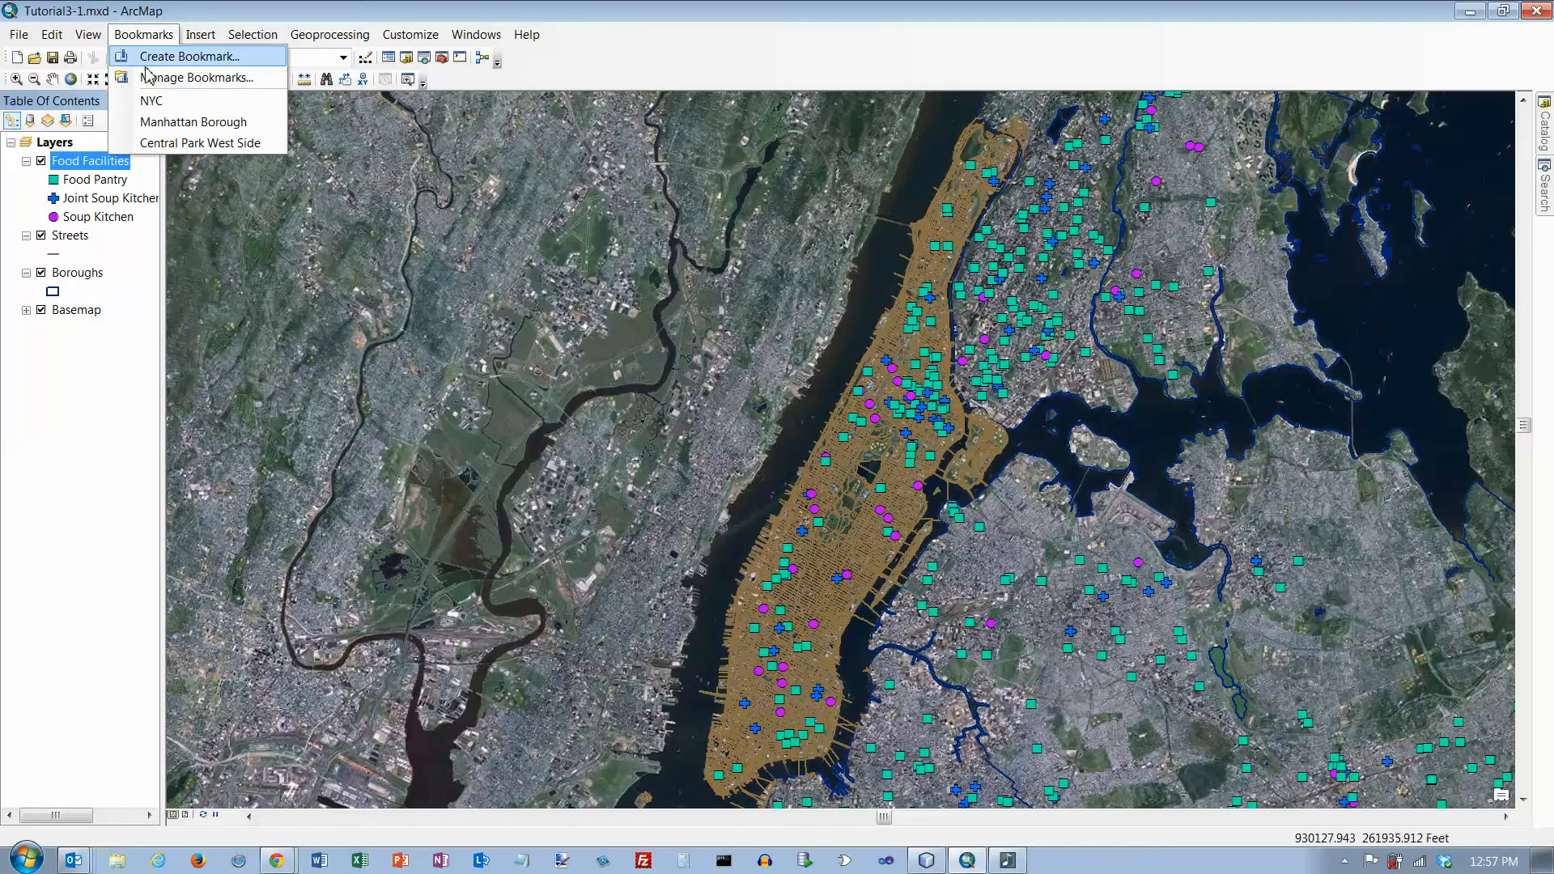
{"action": "left_click", "coordinate": [194, 143]}
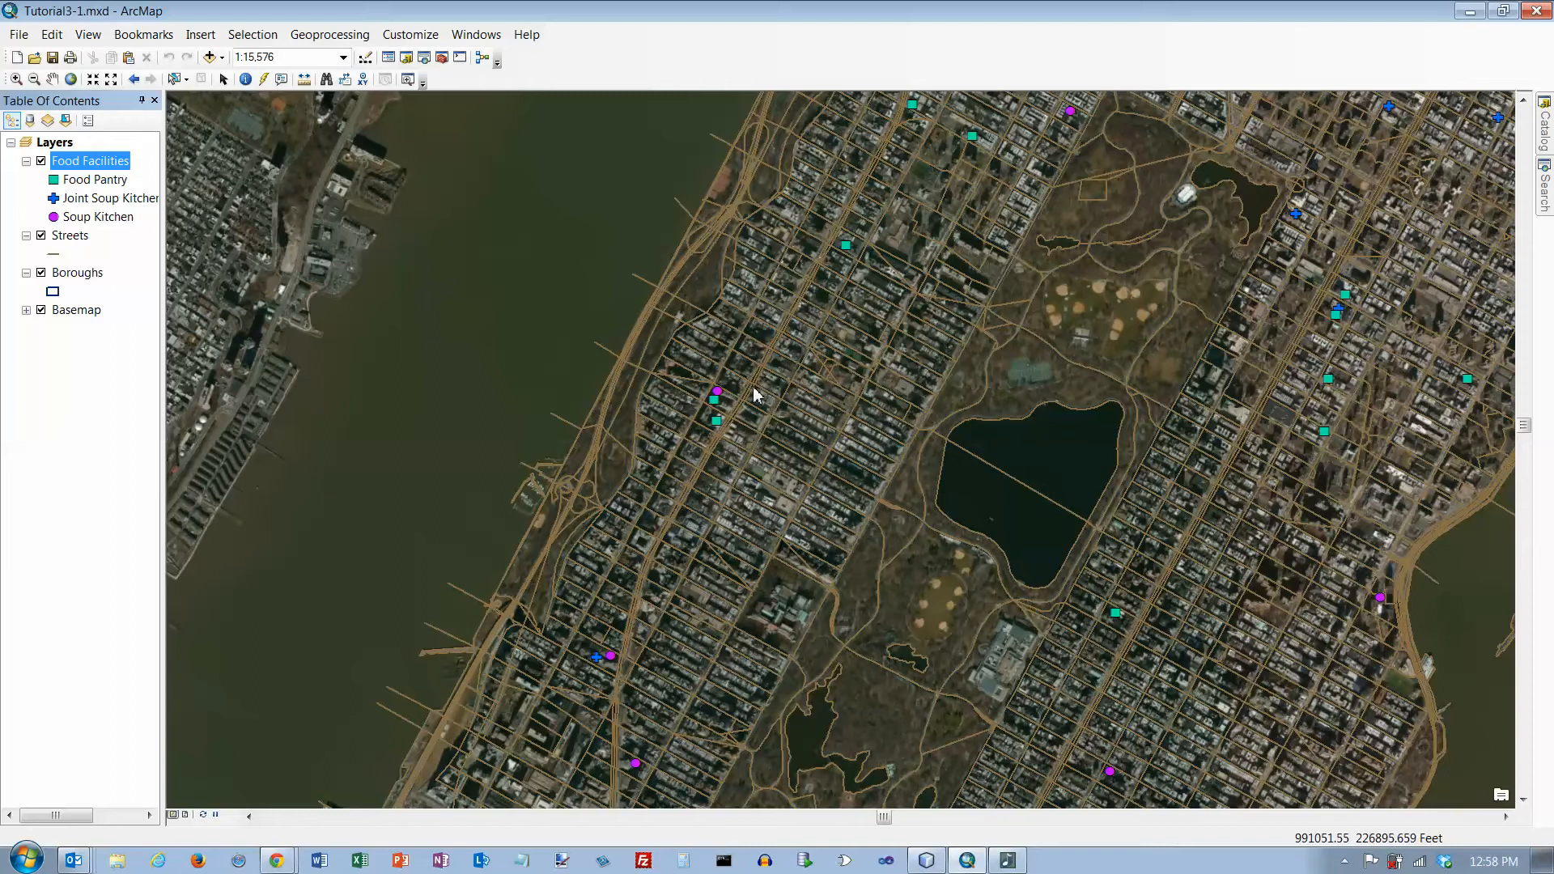
{"action": "left_click", "coordinate": [289, 58]}
{"action": "left_click", "coordinate": [289, 57]}
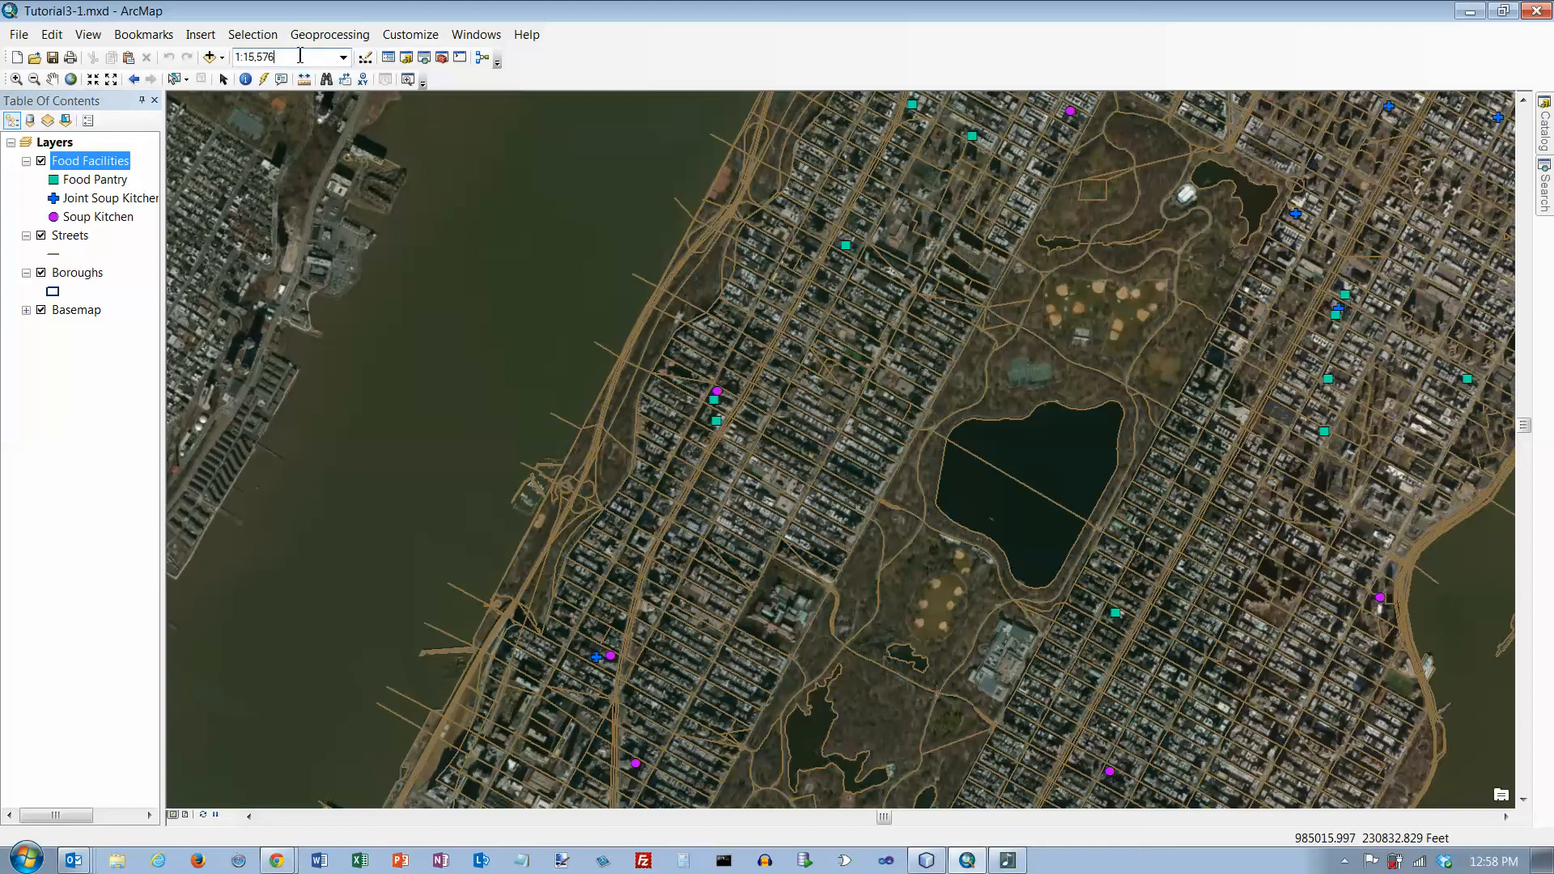
{"action": "key", "text": "BackSpace"}
{"action": "key", "text": "Return"}
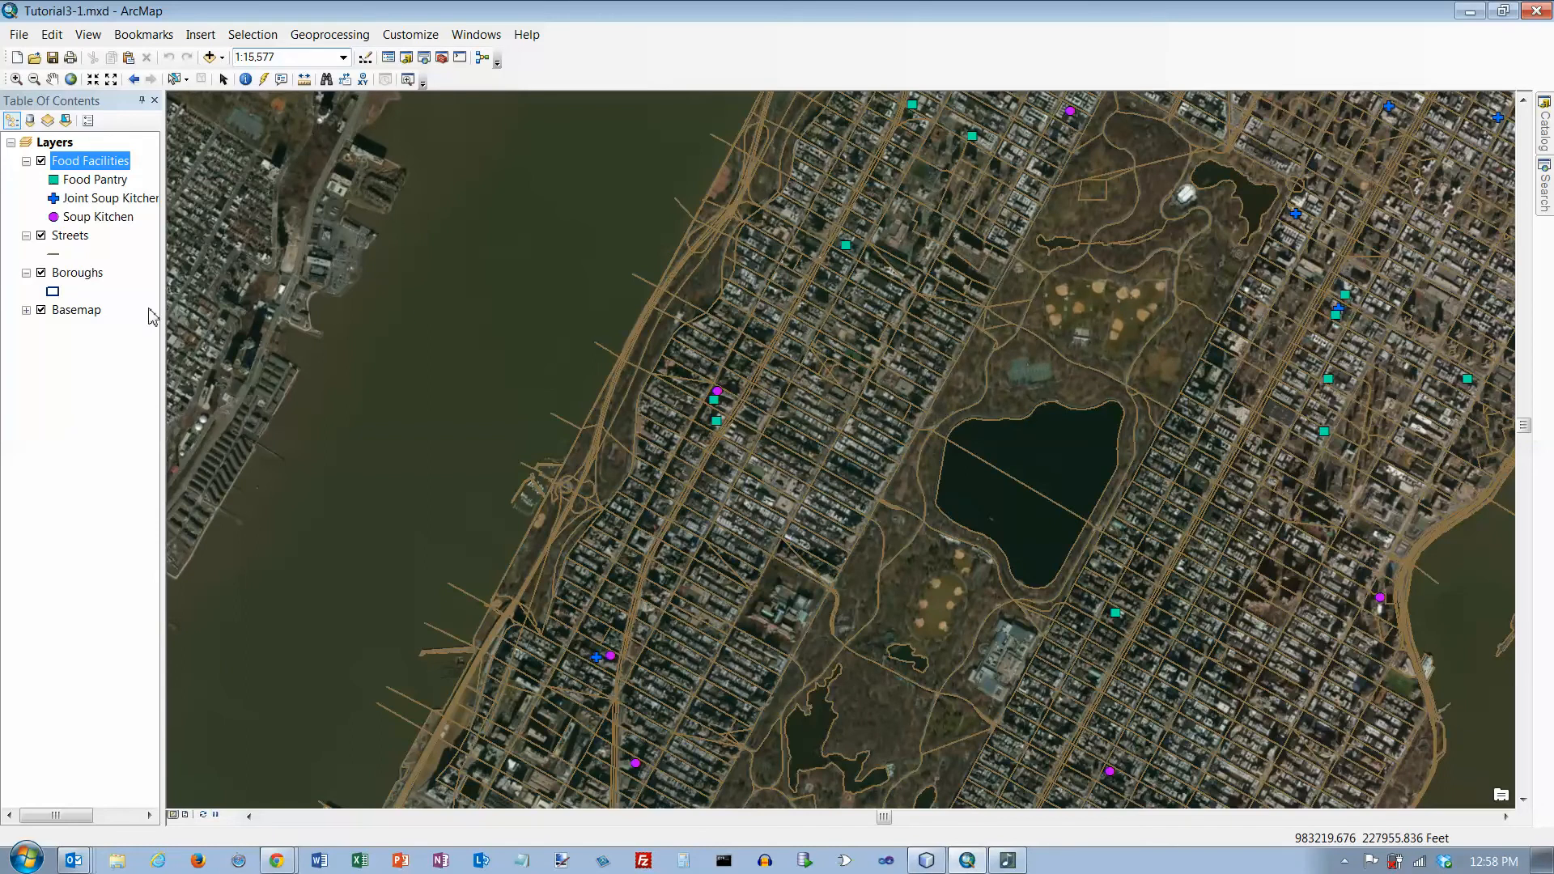
Set the current map scale as the minimum visible scale of the Streets layer
{"action": "right_click", "coordinate": [70, 241]}
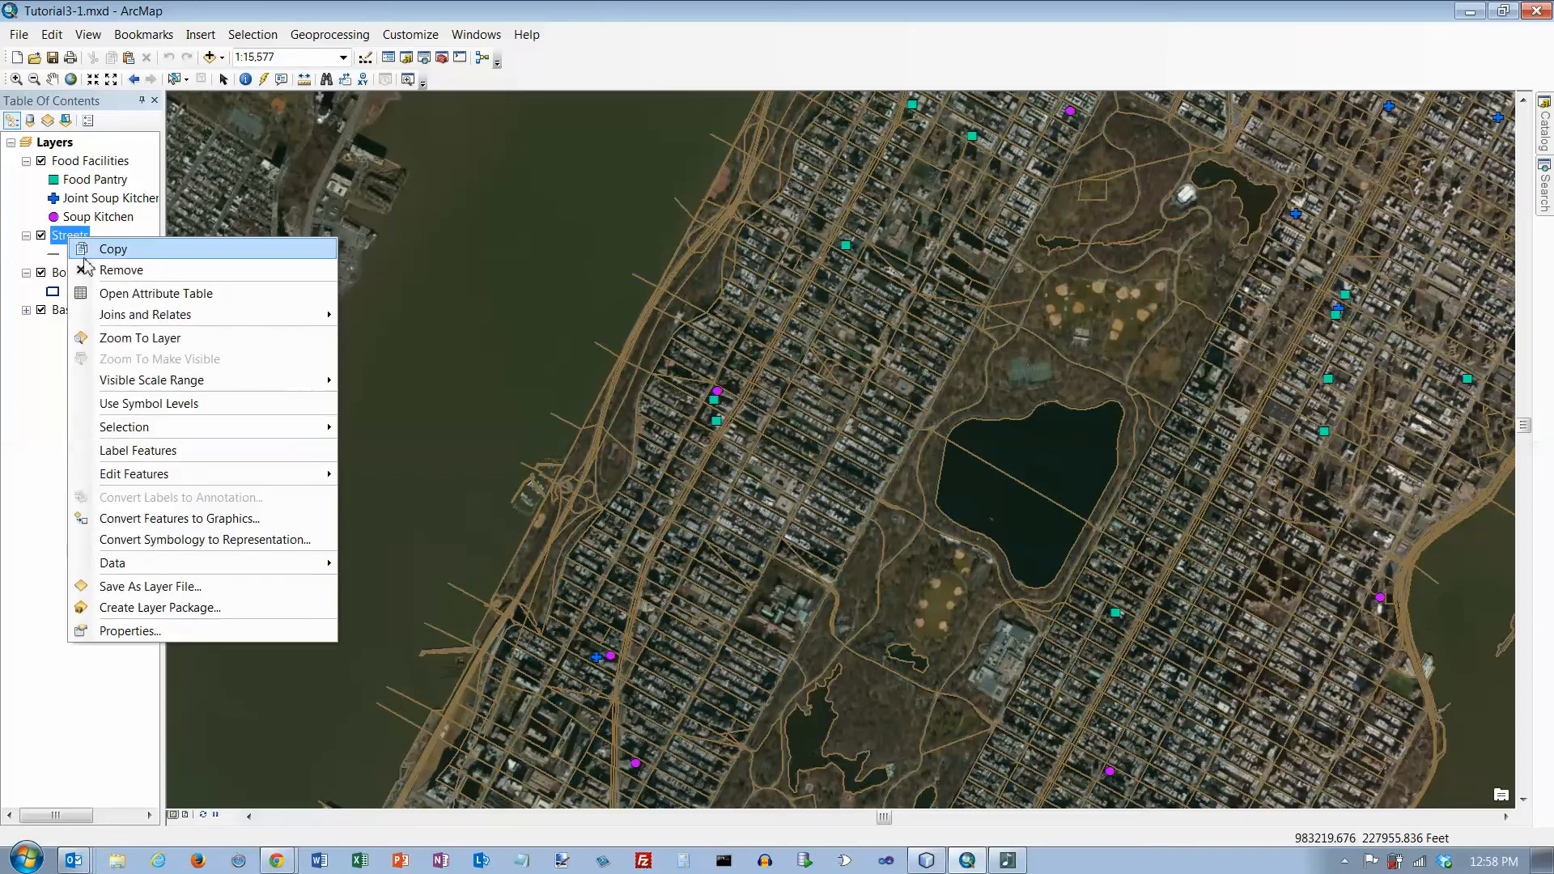
{"action": "mouse_move", "coordinate": [167, 385]}
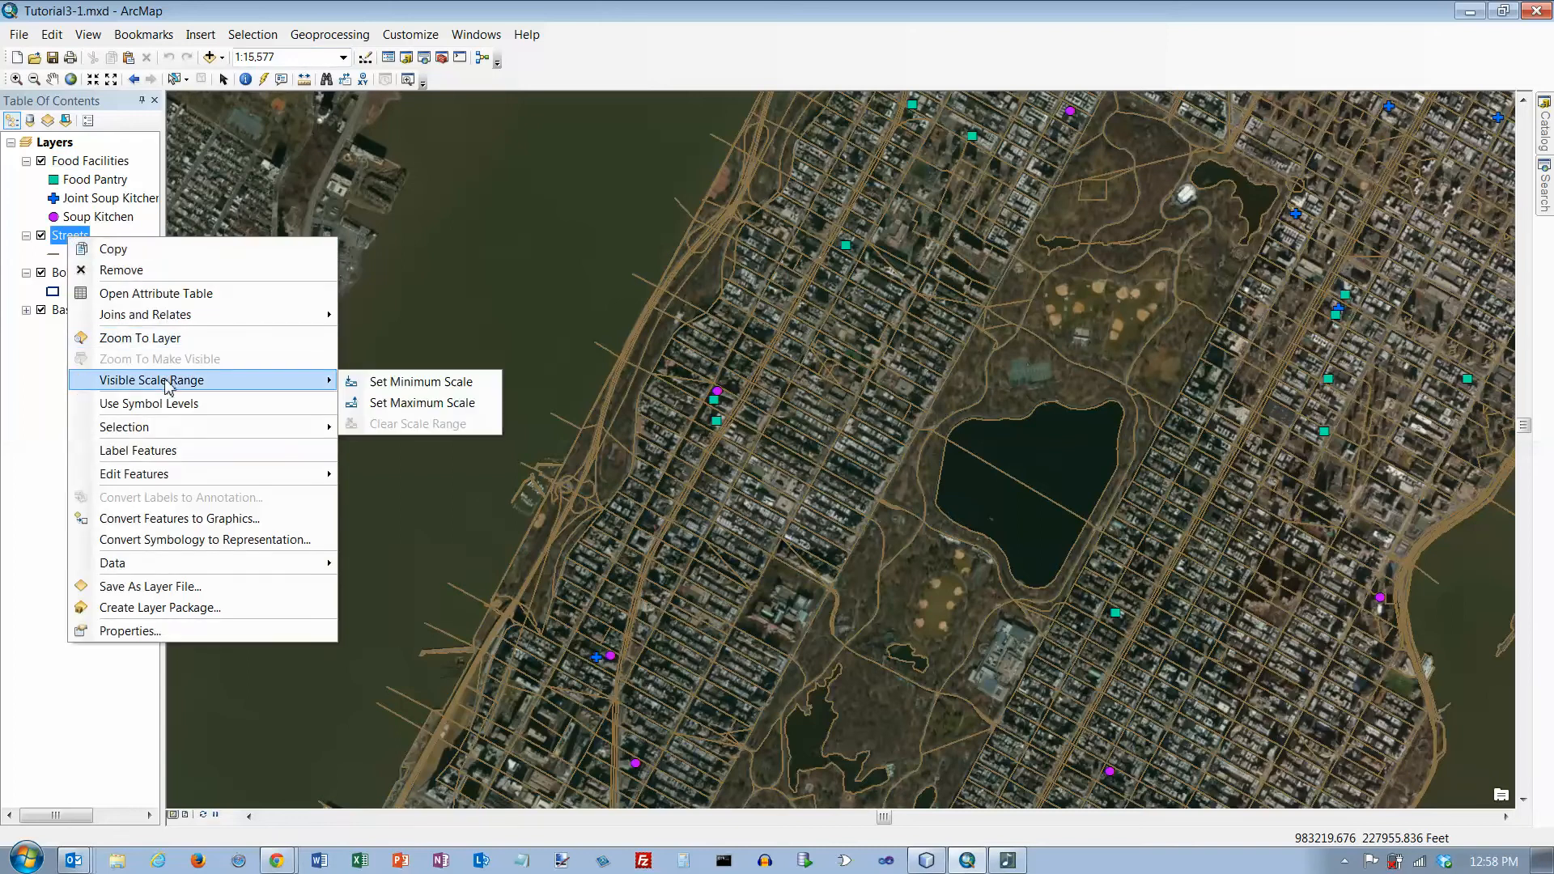
{"action": "left_click", "coordinate": [439, 382]}
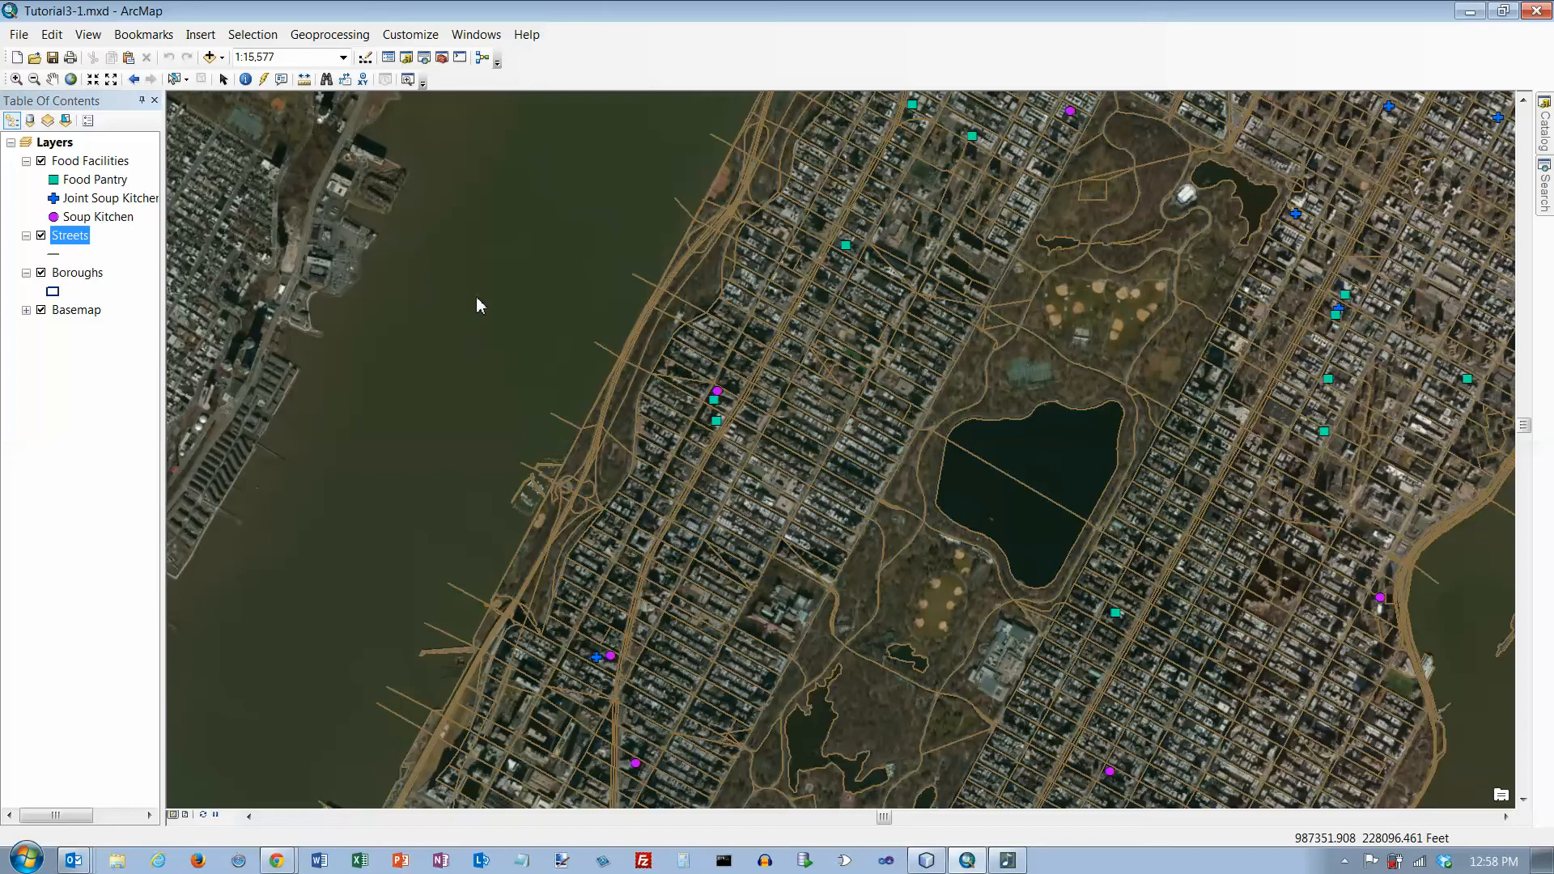
Test the Streets layer's visibility at map scales above and below its minimum scale
{"action": "scroll", "coordinate": [478, 305], "scroll_direction": "up", "scroll_amount": 1}
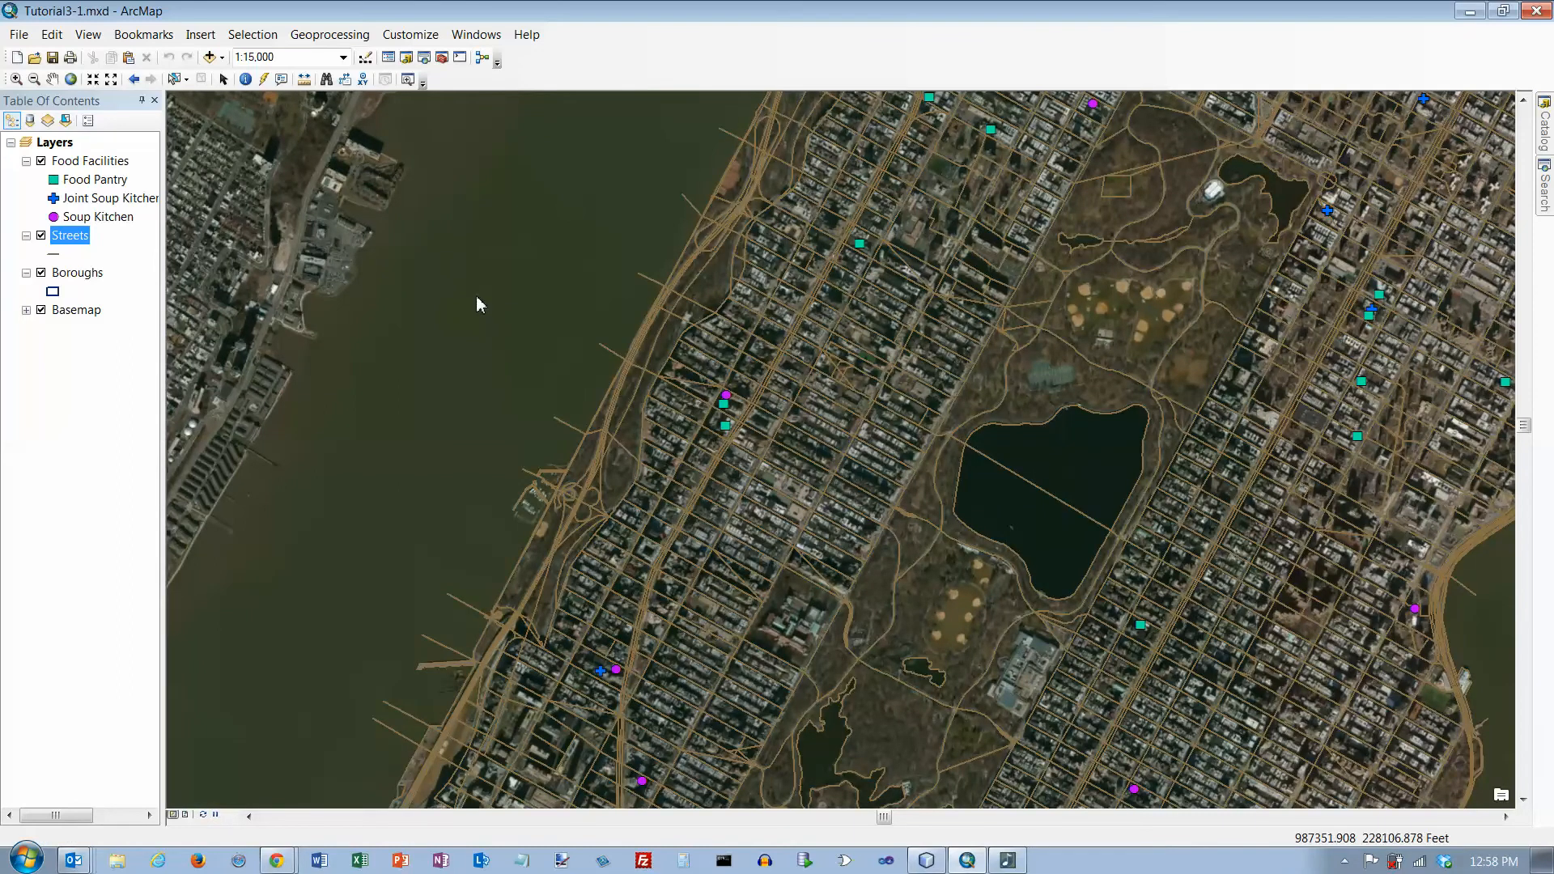
{"action": "scroll", "coordinate": [477, 304], "scroll_direction": "down", "scroll_amount": 1}
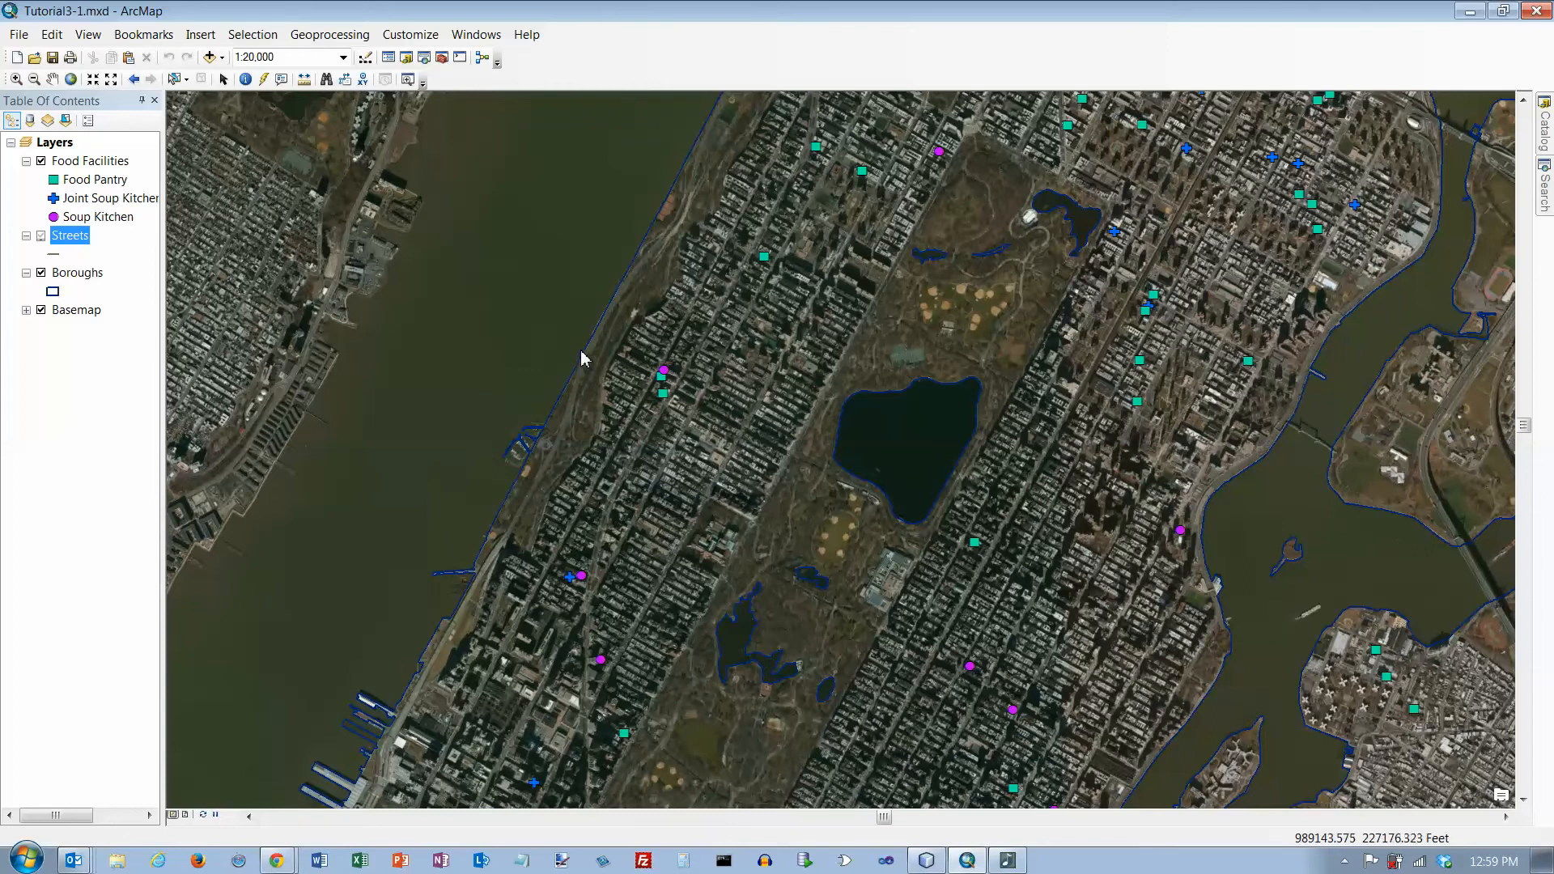
{"action": "scroll", "coordinate": [581, 359], "scroll_direction": "up", "scroll_amount": 1}
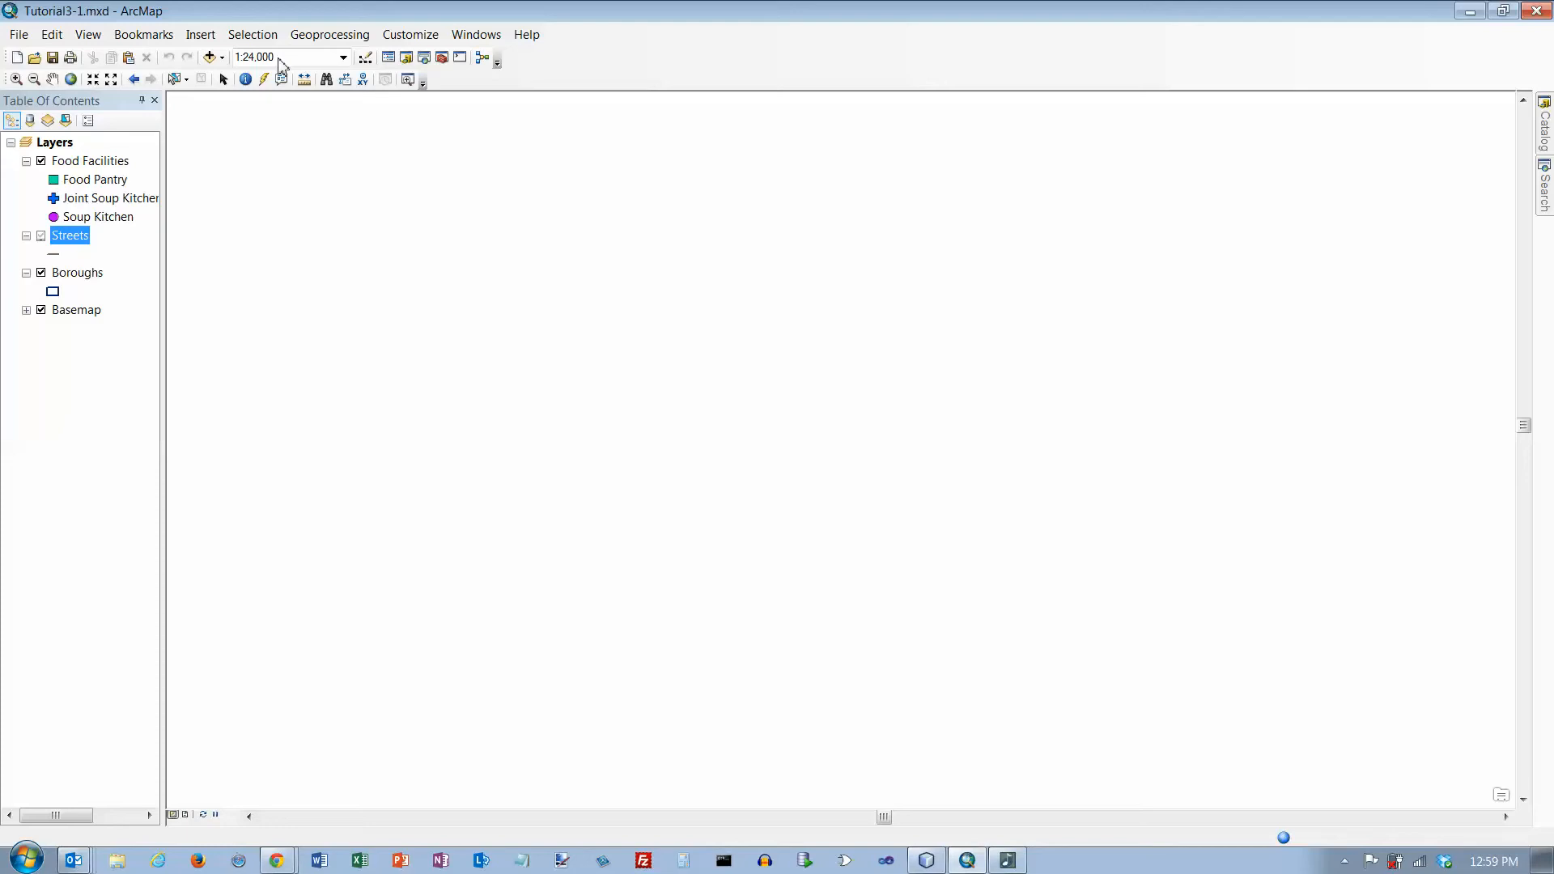
{"action": "scroll", "coordinate": [278, 65], "scroll_direction": "down", "scroll_amount": 2}
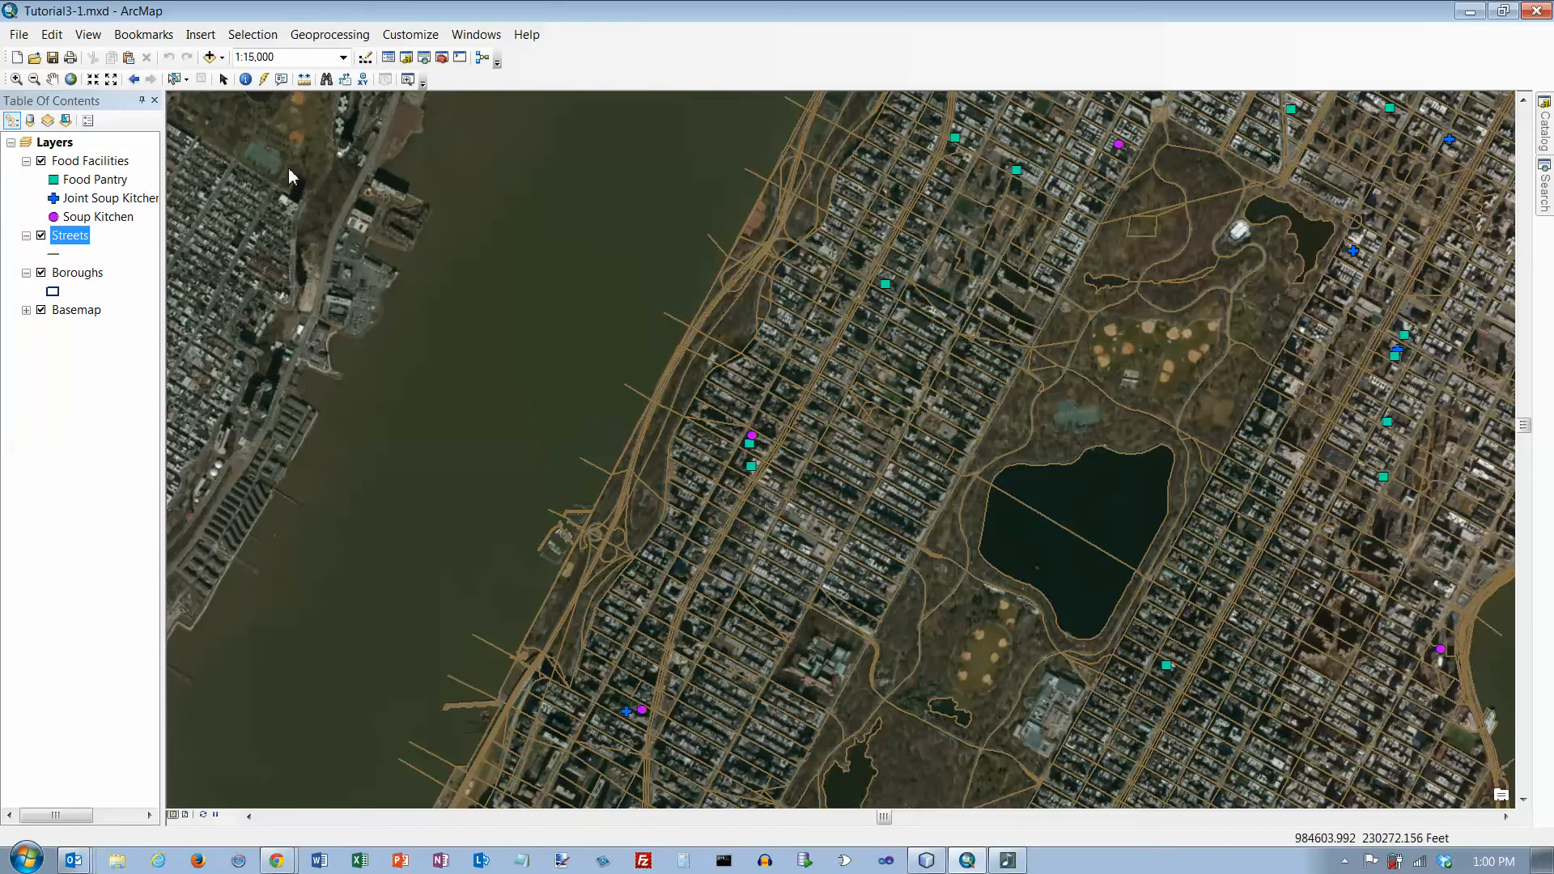
Return the map to the Central Park West Side bookmark and set the scale back to 1:15,577
{"action": "left_click", "coordinate": [143, 34]}
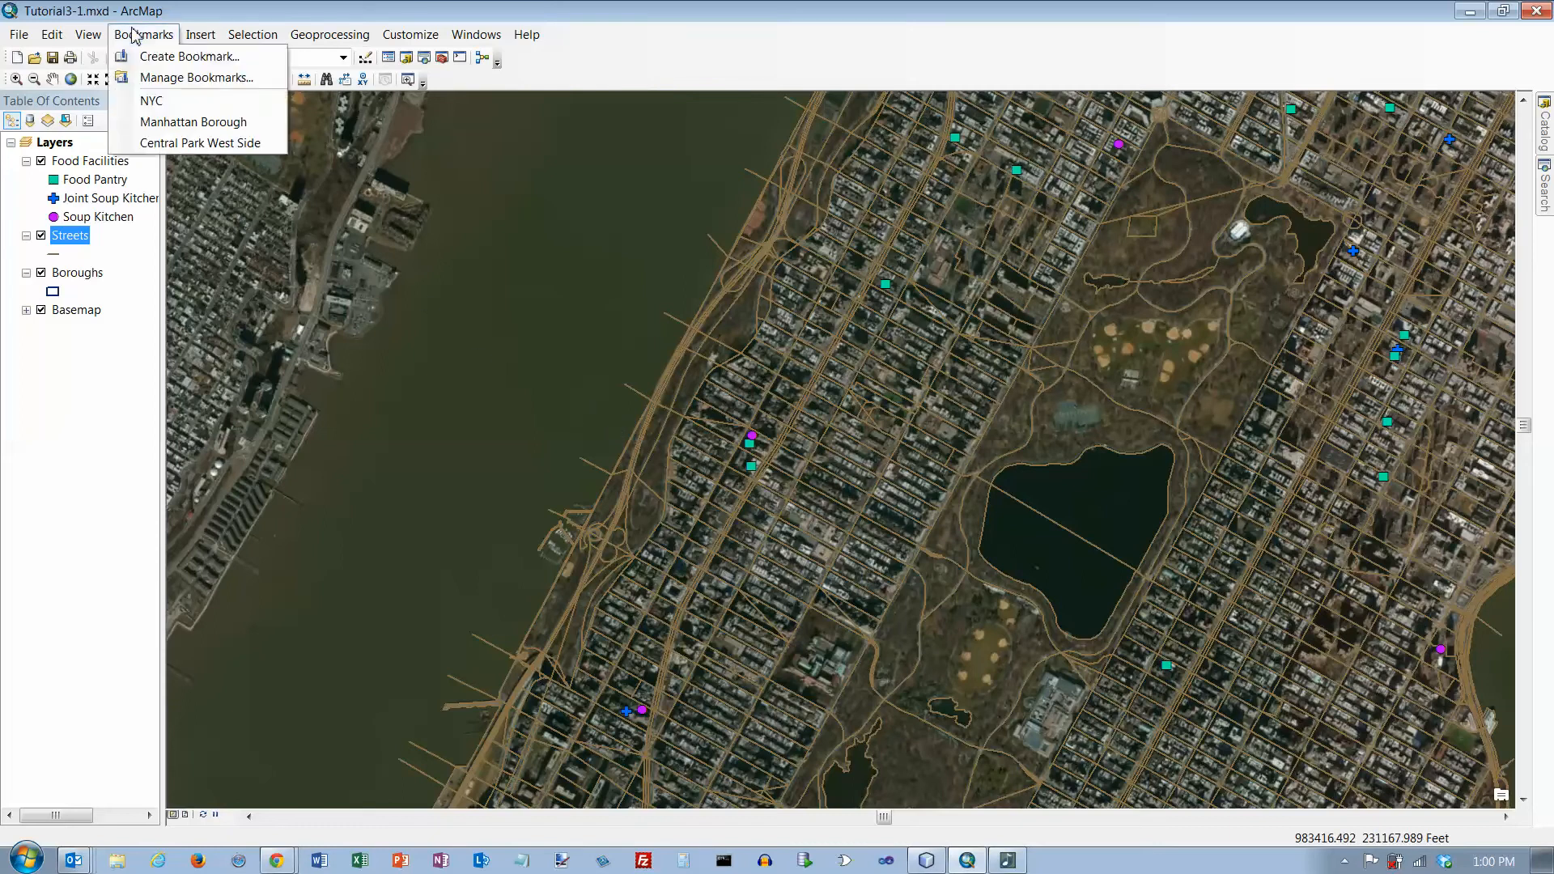
{"action": "left_click", "coordinate": [172, 146]}
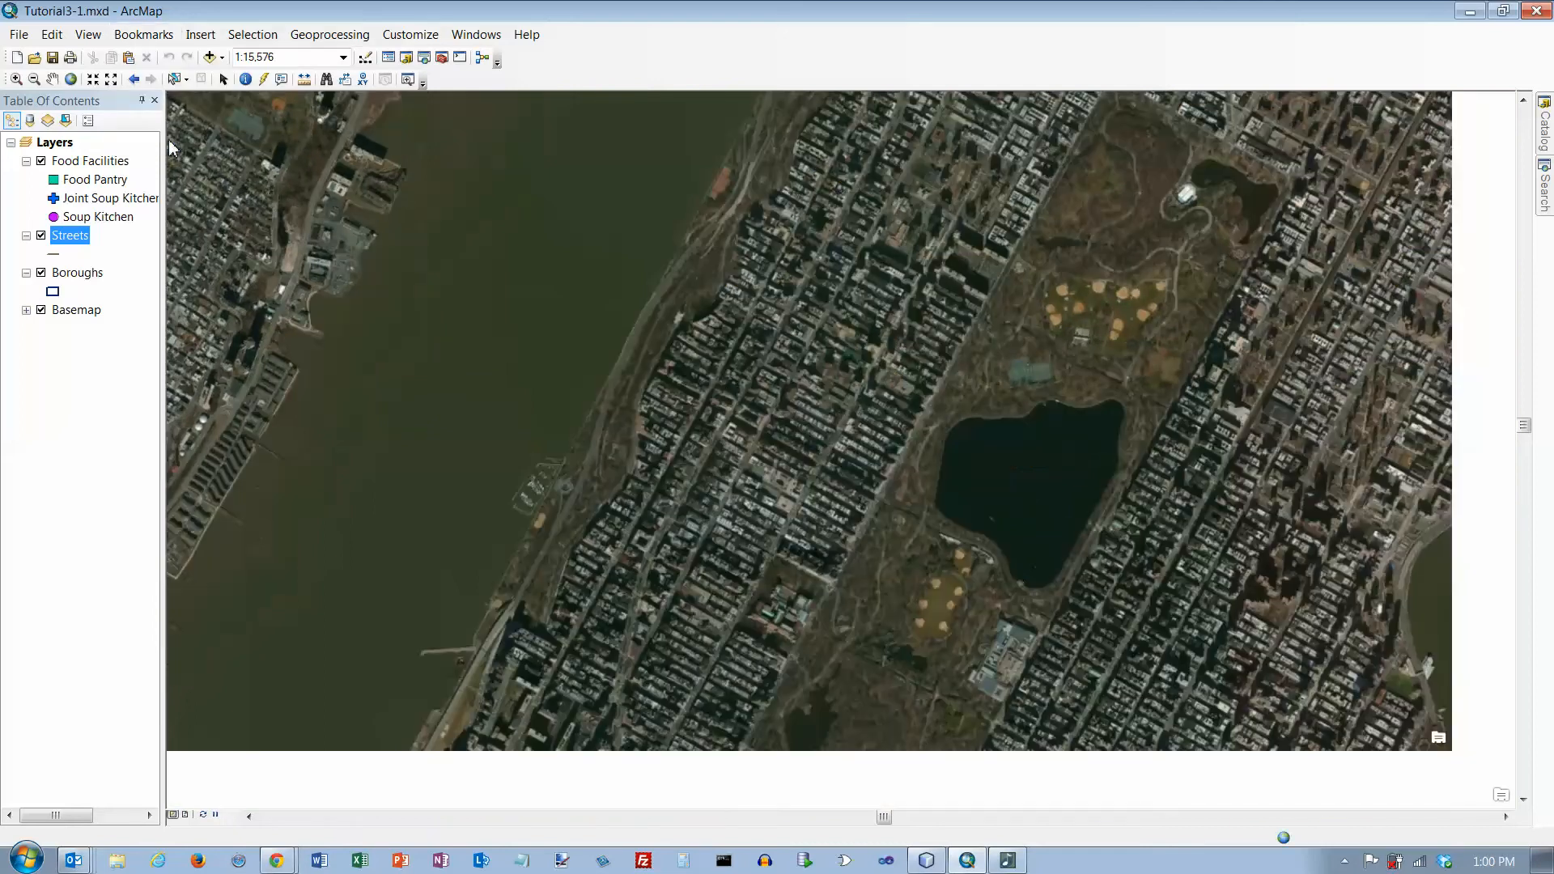
{"action": "left_click", "coordinate": [286, 61]}
{"action": "left_click", "coordinate": [285, 61]}
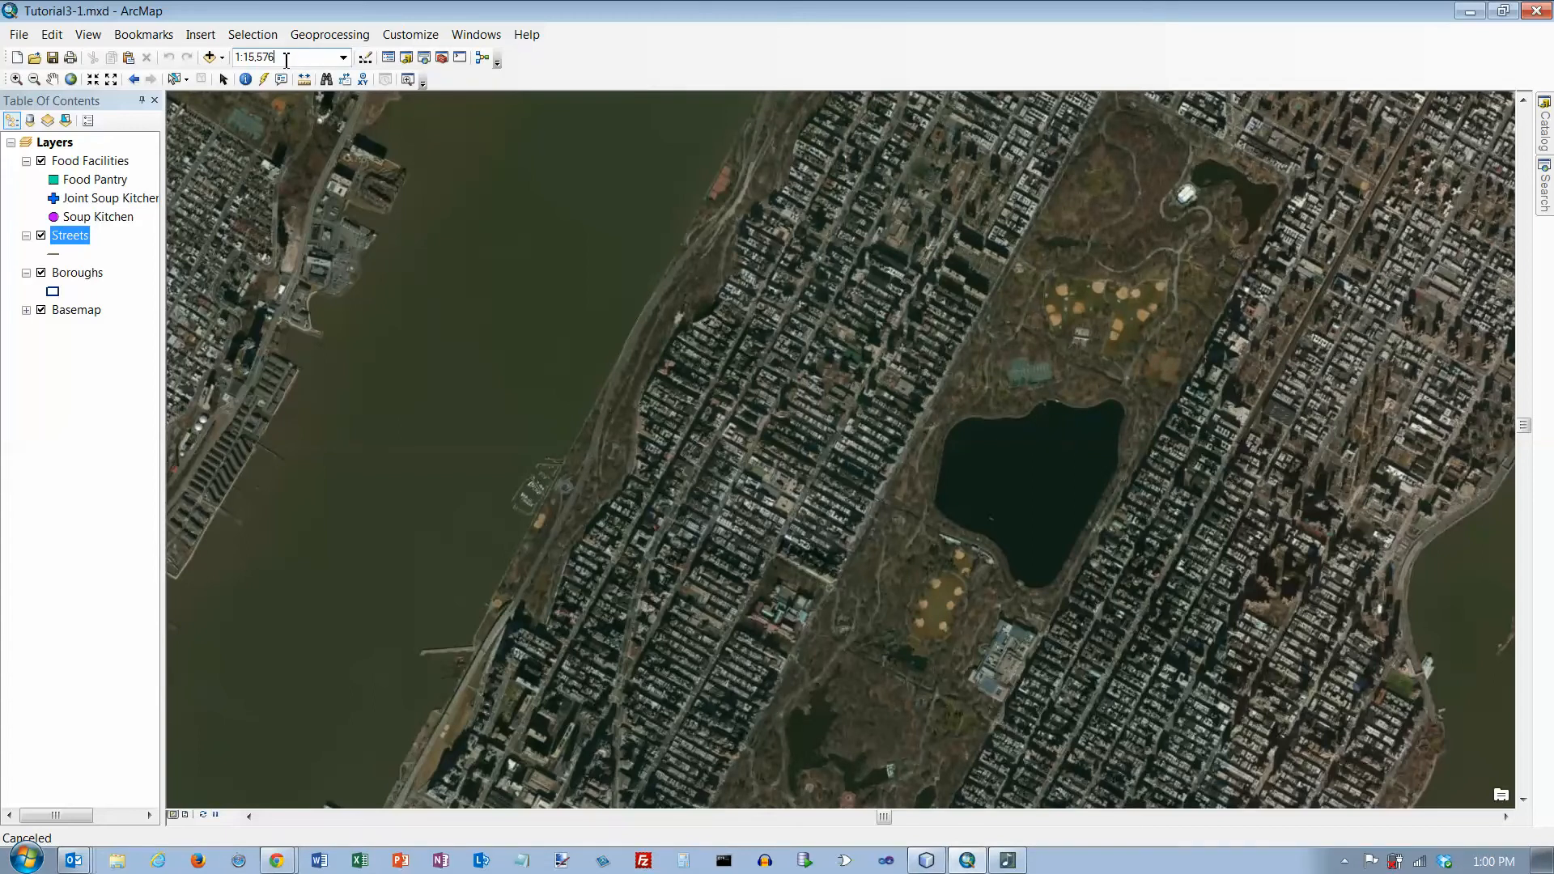
{"action": "key", "text": "BackSpace"}
{"action": "type", "text": "7"}
{"action": "left_click", "coordinate": [287, 59]}
{"action": "key", "text": "Return"}
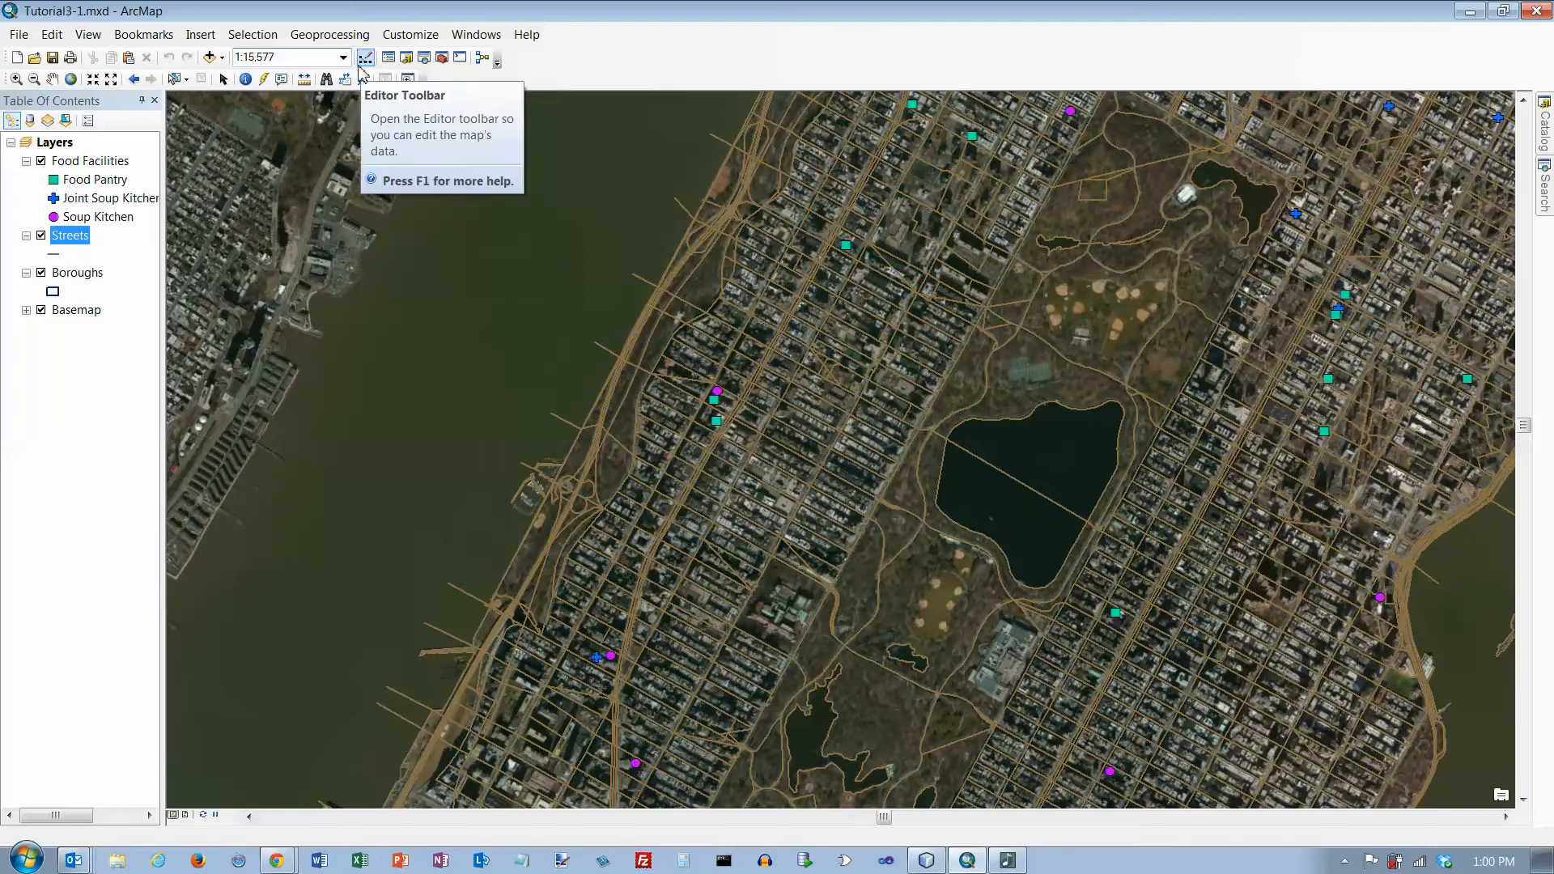
Turn on feature labels for the Food Facilities layer in its layer properties
{"action": "right_click", "coordinate": [112, 164]}
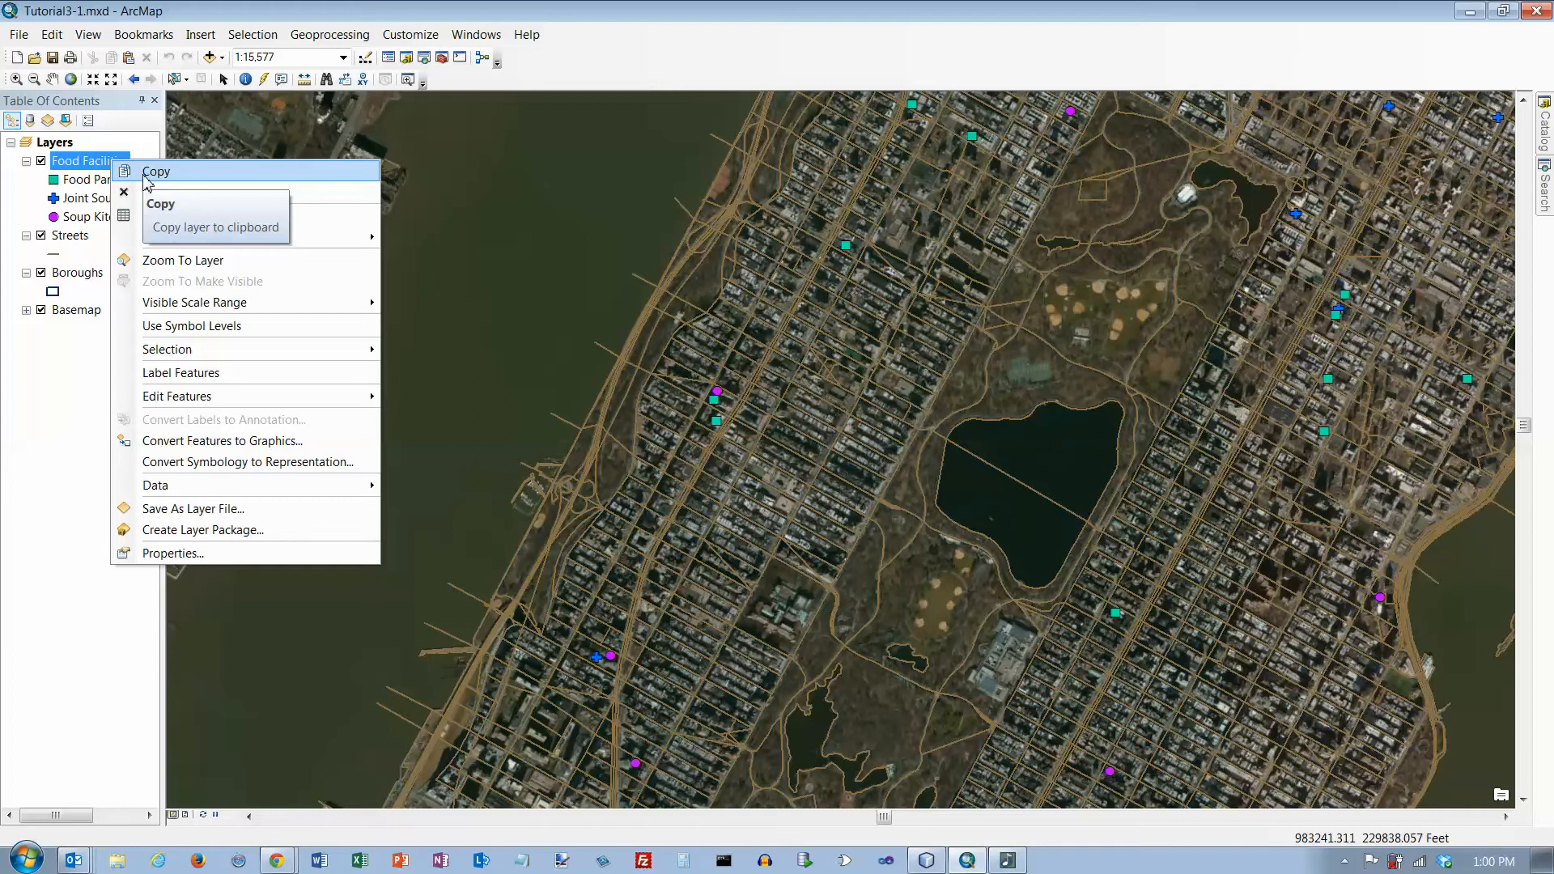
{"action": "left_click", "coordinate": [181, 556]}
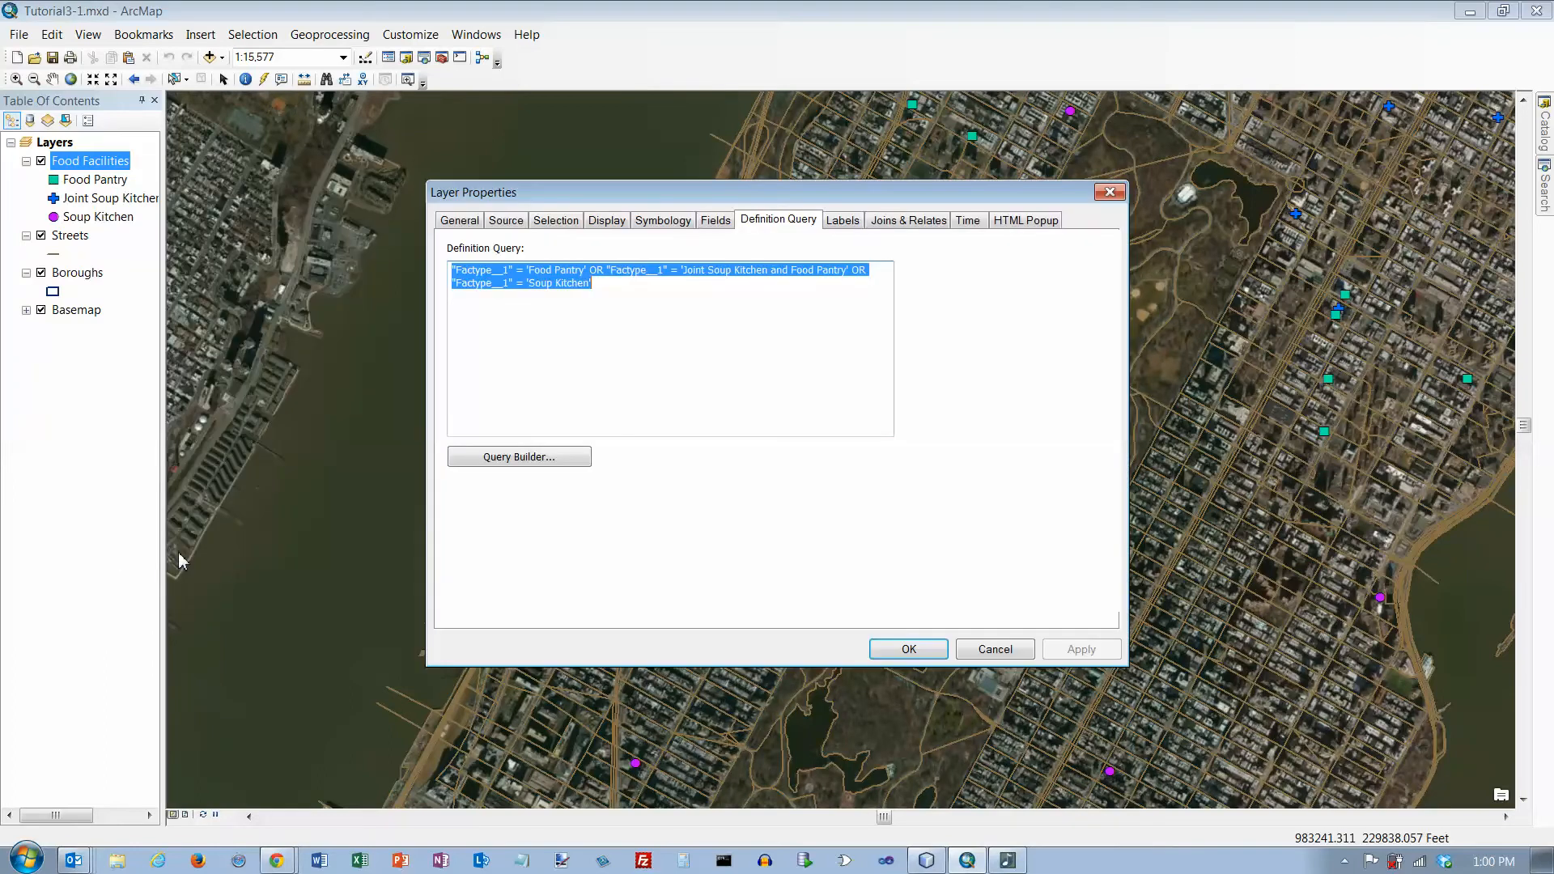
{"action": "left_click", "coordinate": [841, 222]}
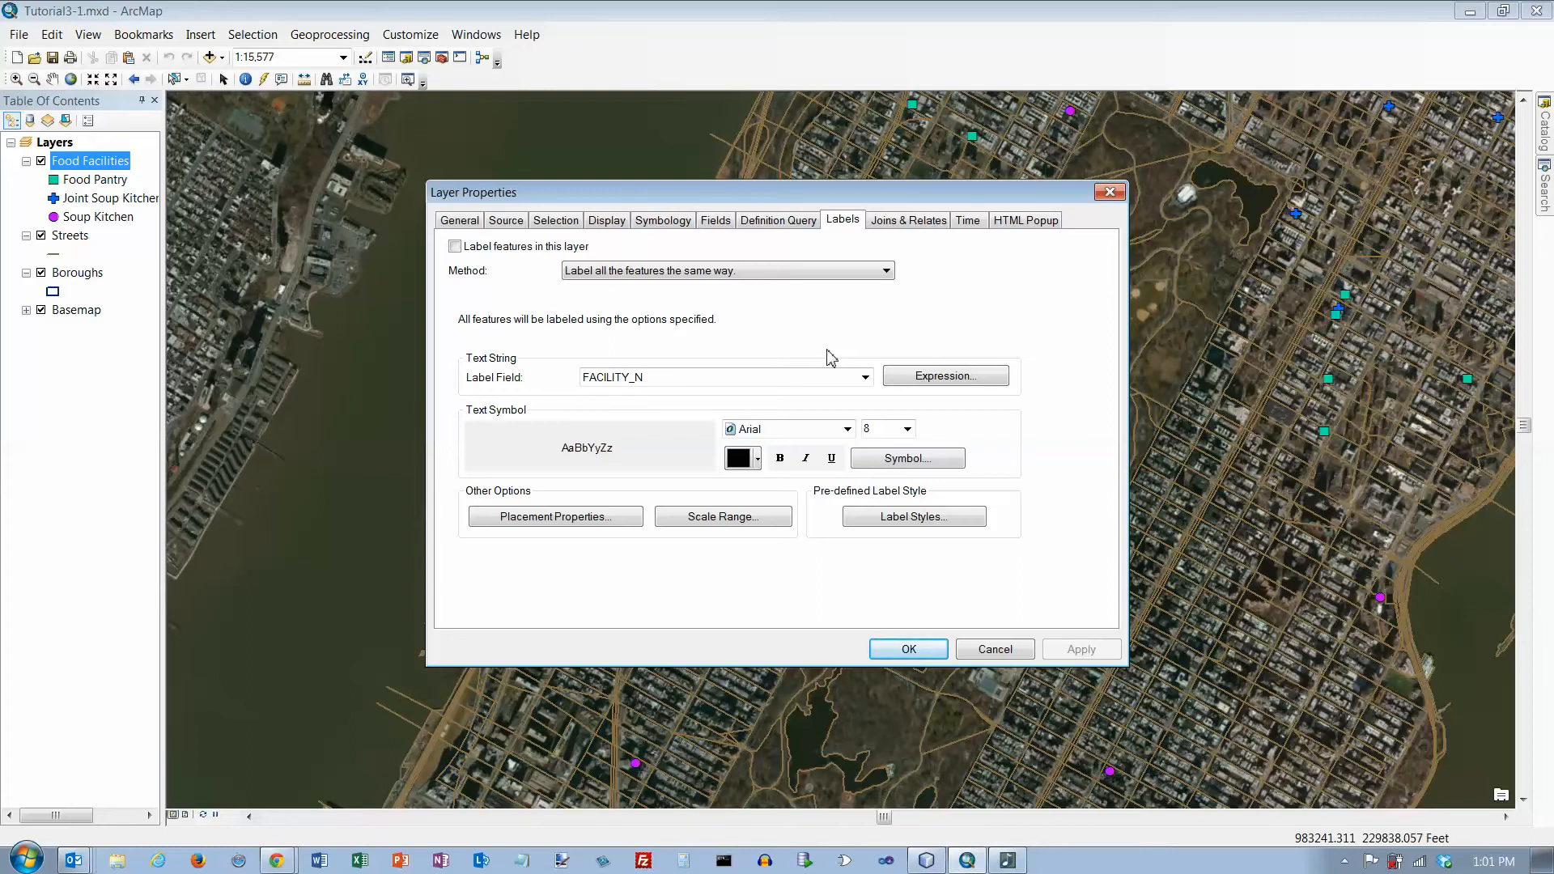
{"action": "left_click", "coordinate": [455, 247]}
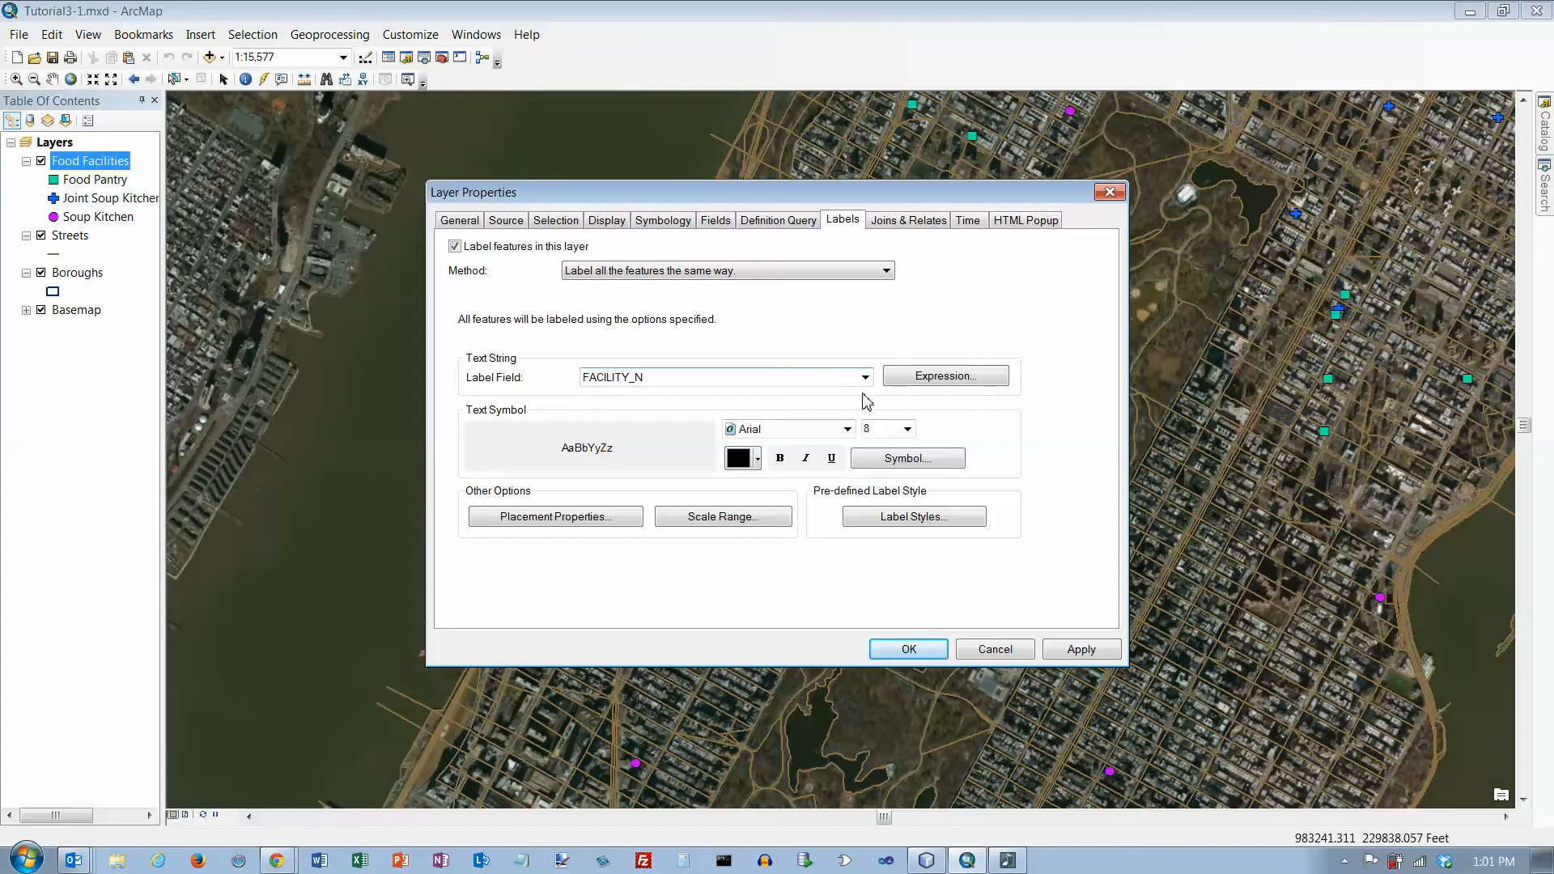
Give the Food Facilities label text a halo mask with a size of 1.5 points
{"action": "left_click", "coordinate": [901, 459]}
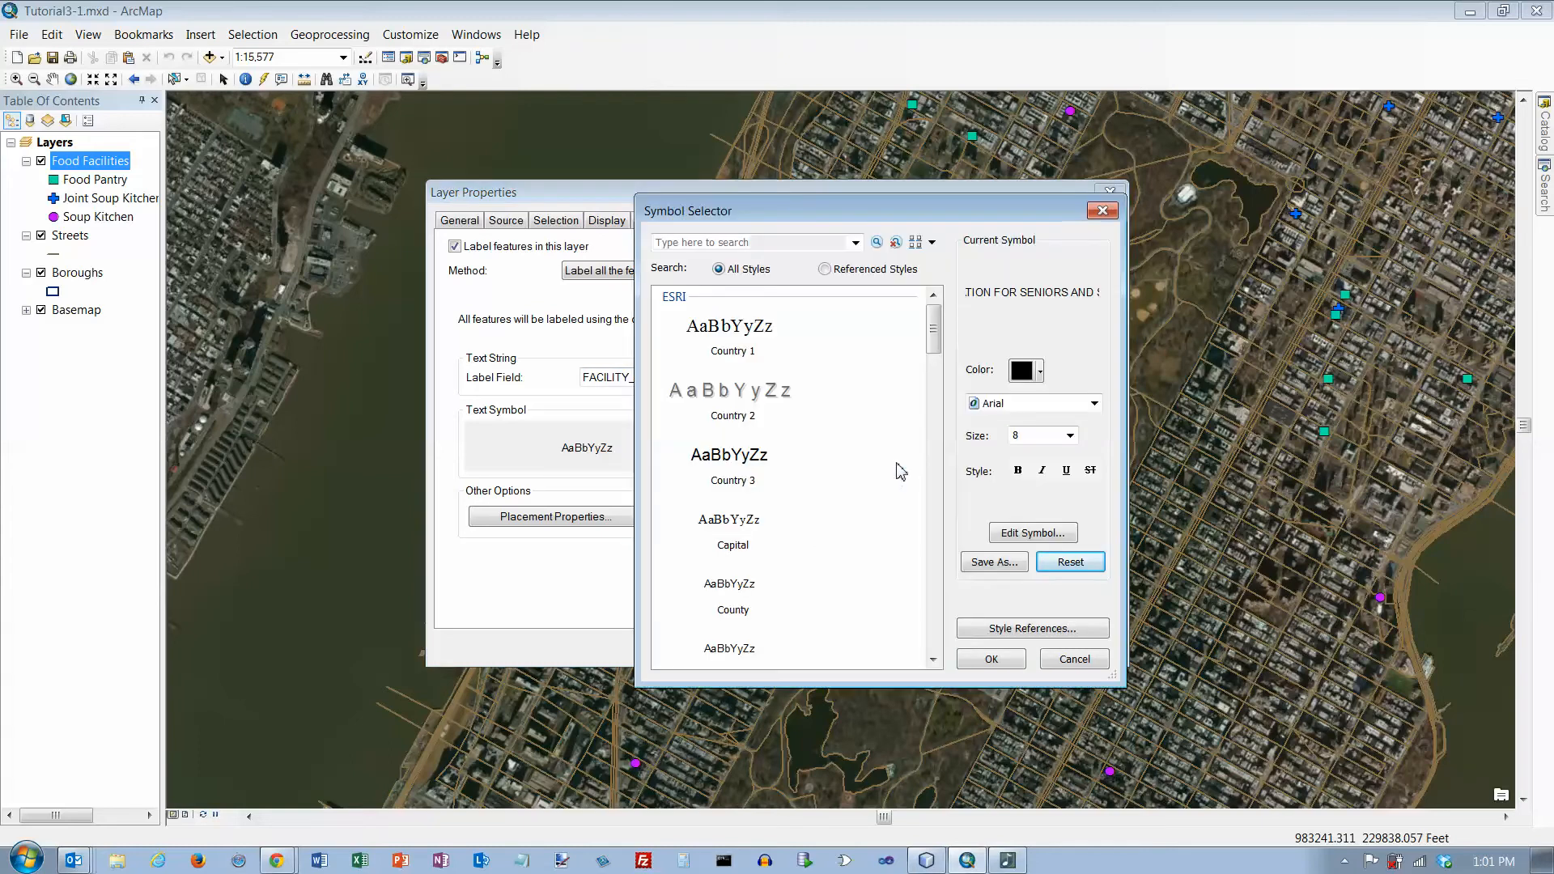
{"action": "left_click", "coordinate": [1033, 533]}
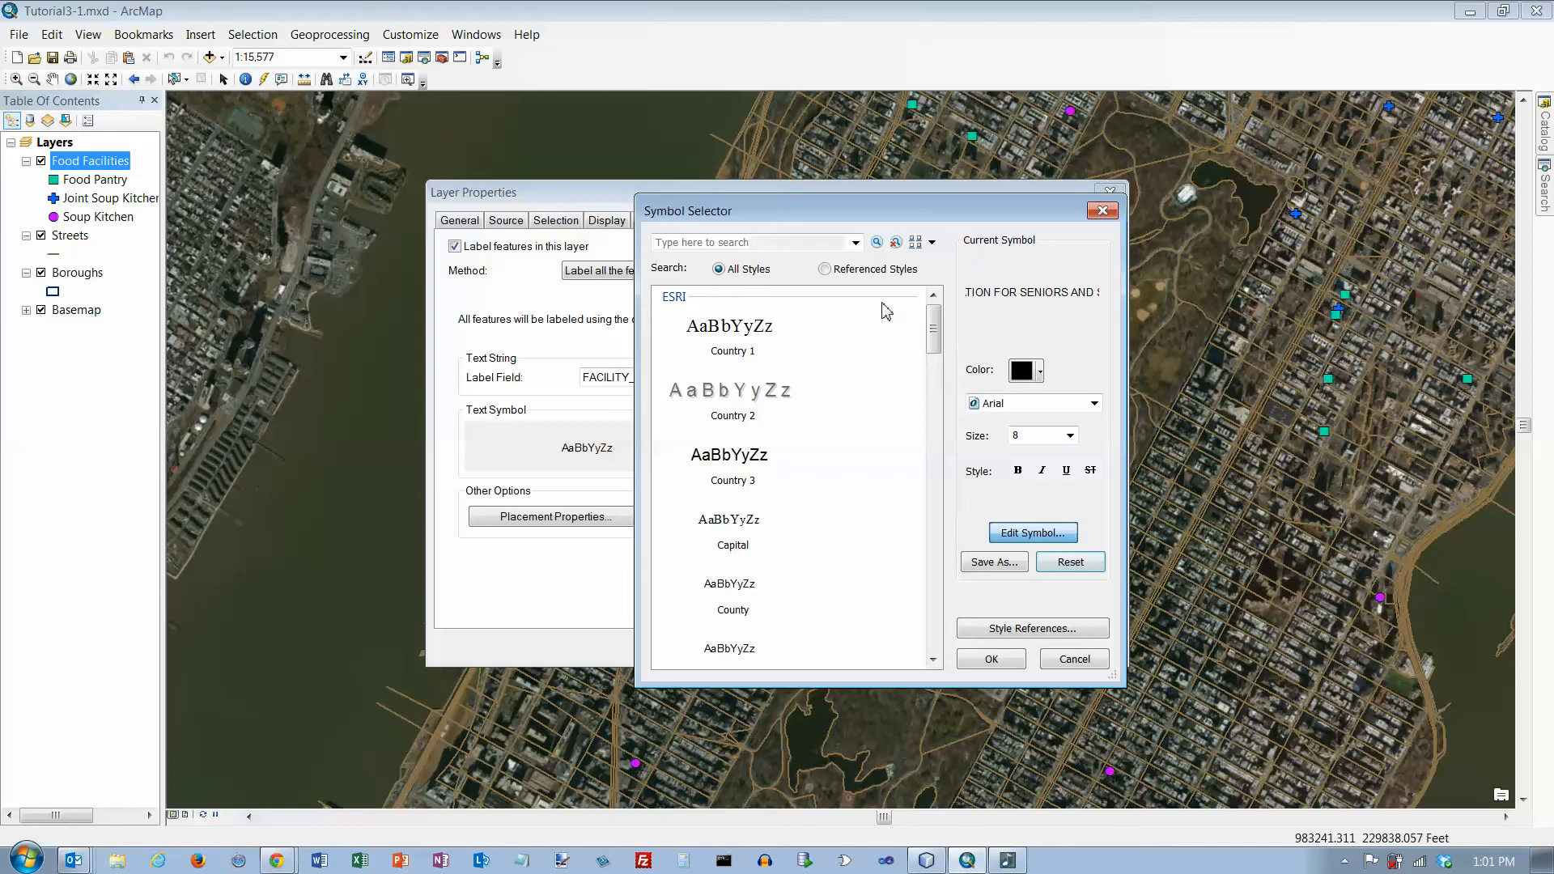
{"action": "left_click", "coordinate": [1038, 299]}
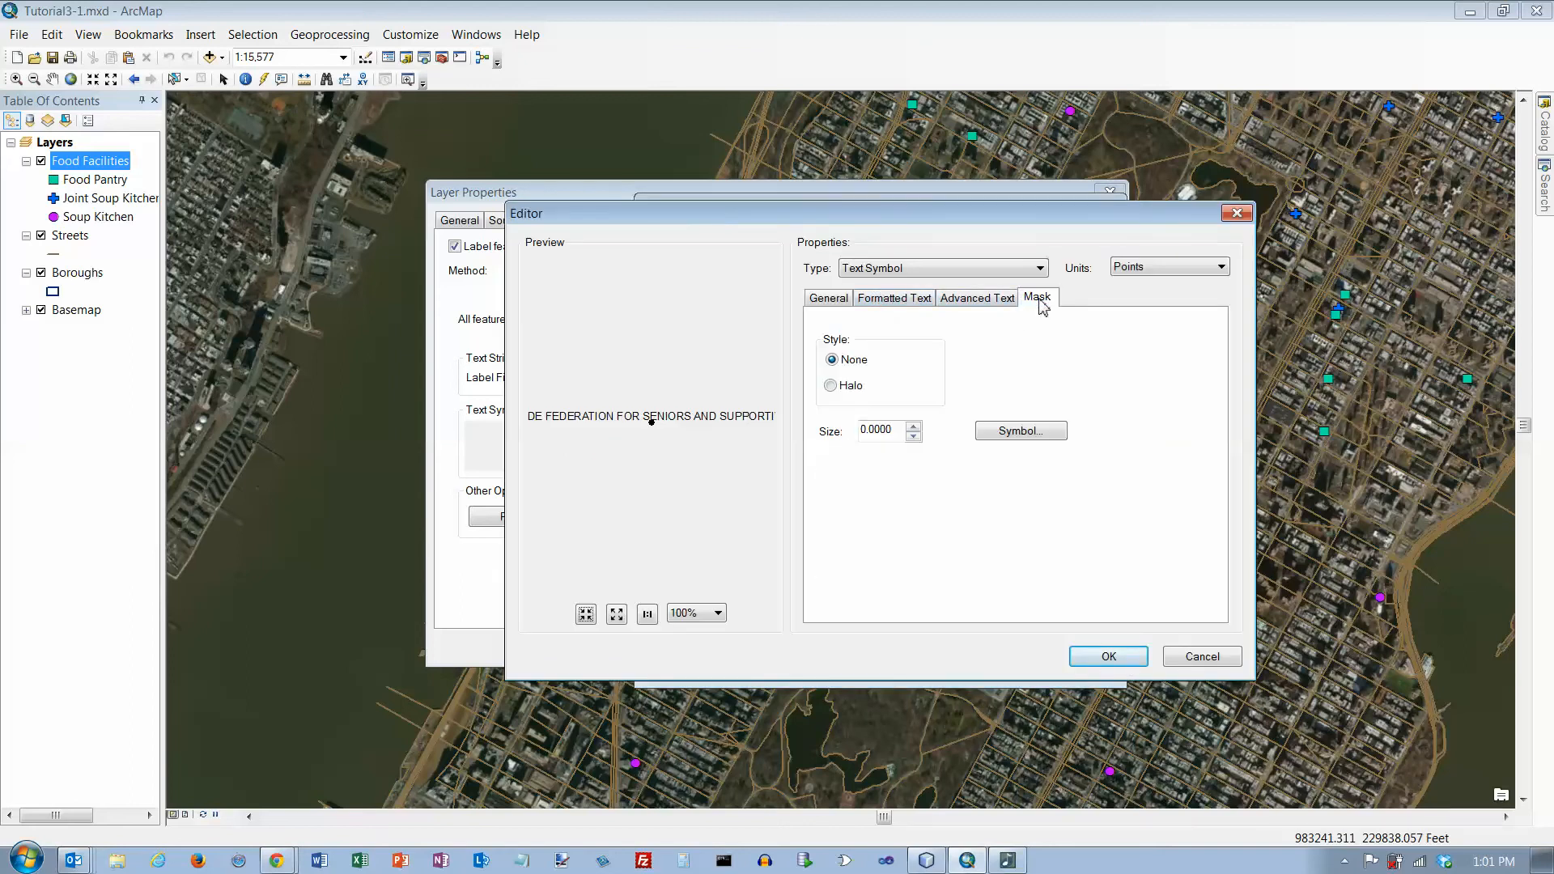
{"action": "left_click", "coordinate": [831, 386]}
{"action": "left_click_drag", "start_coordinate": [903, 432], "coordinate": [848, 441]}
{"action": "type", "text": "1.5"}
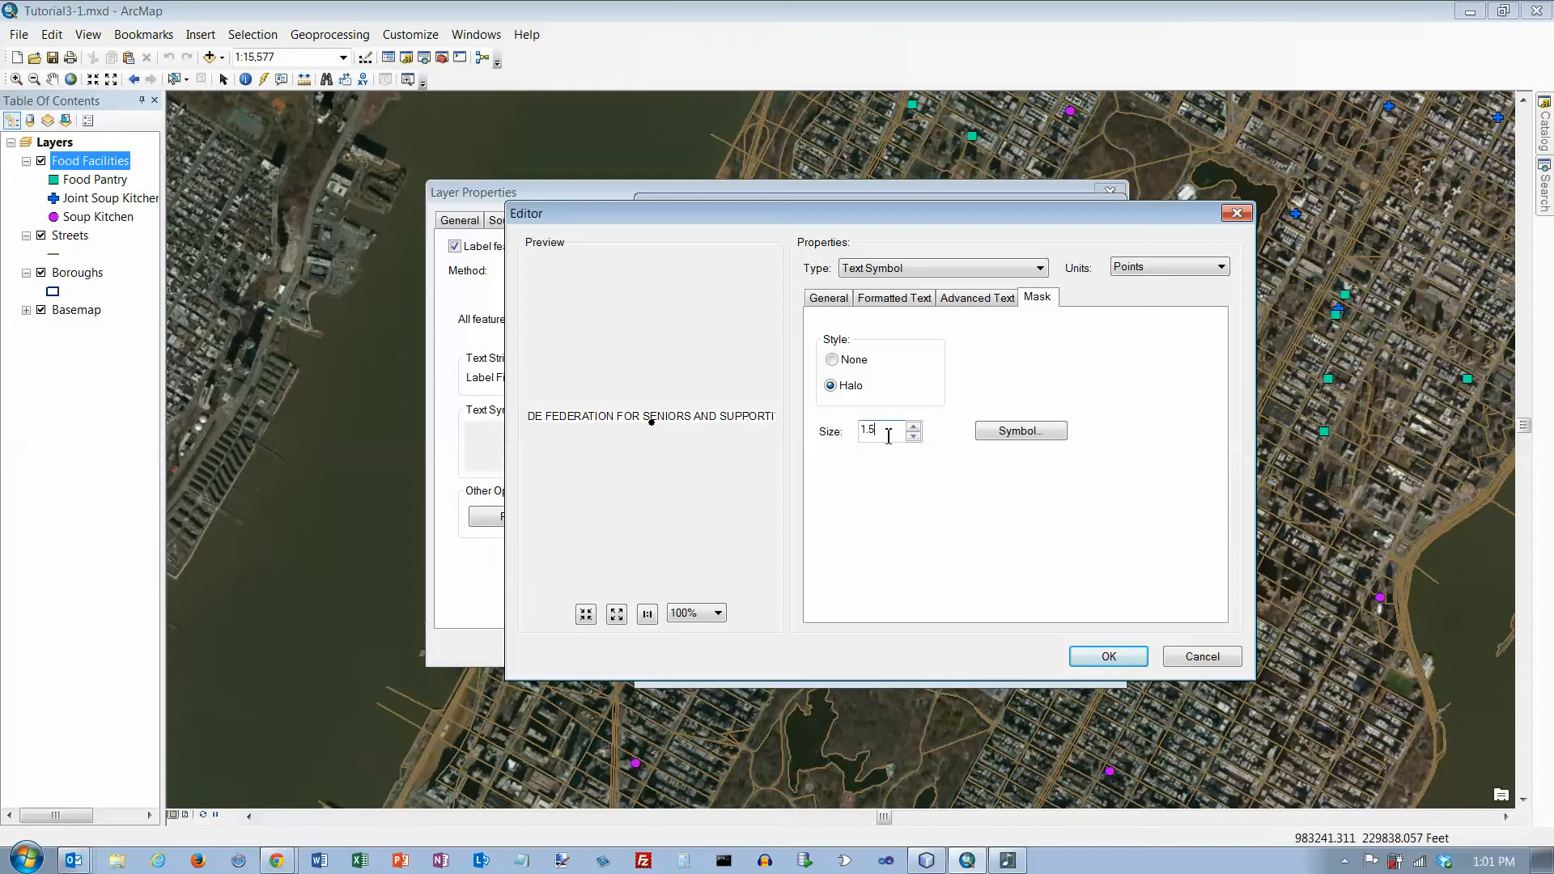
Fill the Food Facilities label halo with the Jade symbol and set its outline to no color
{"action": "left_click", "coordinate": [1022, 431]}
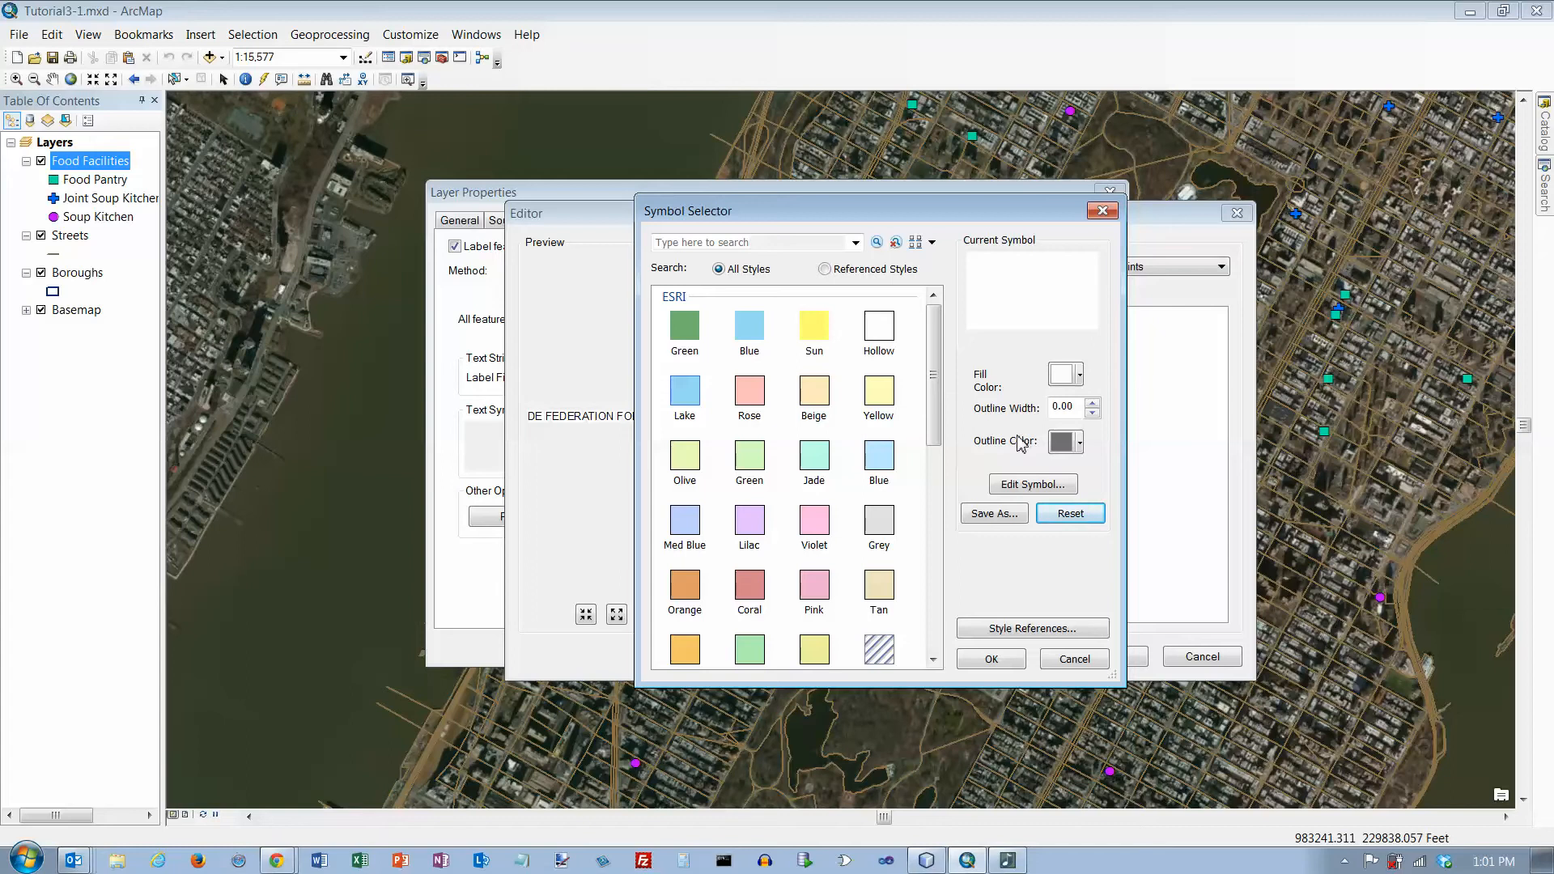
{"action": "left_click", "coordinate": [813, 465]}
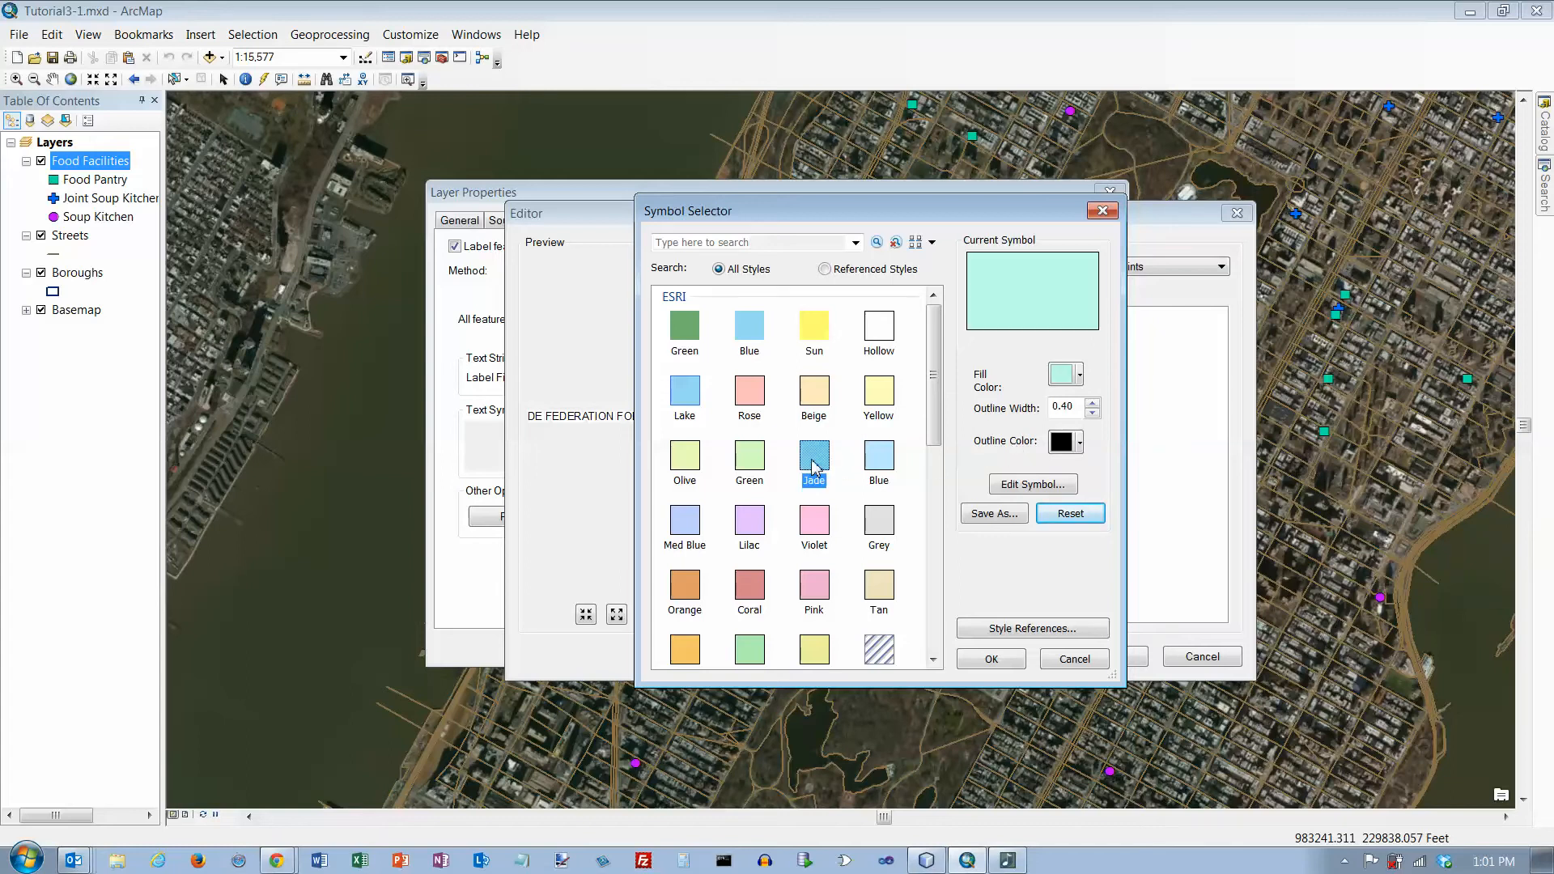
{"action": "left_click", "coordinate": [1079, 444]}
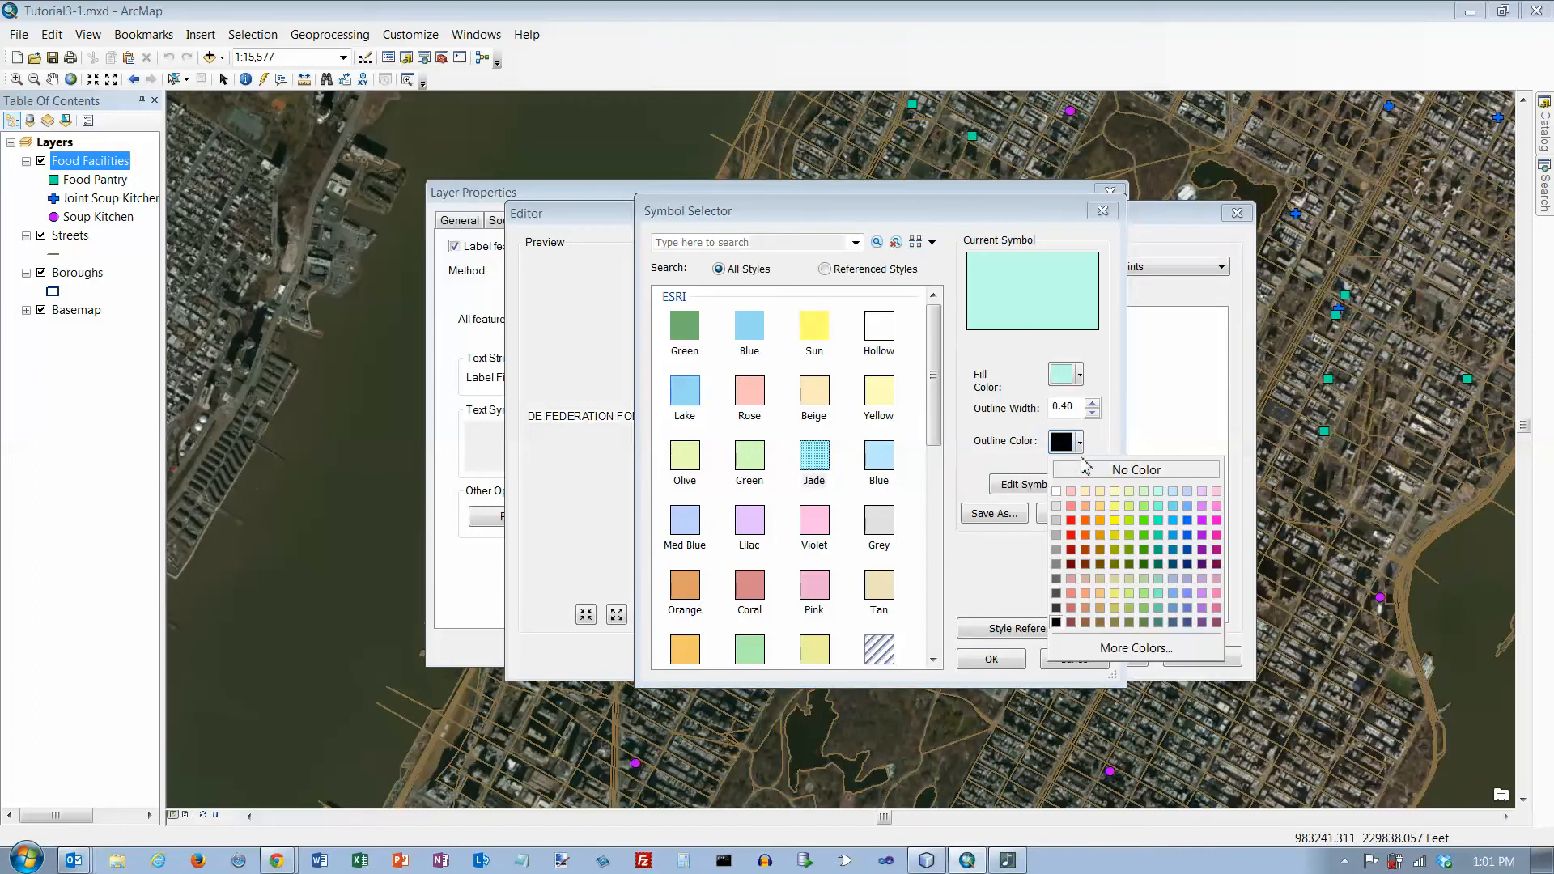
{"action": "left_click", "coordinate": [1086, 472]}
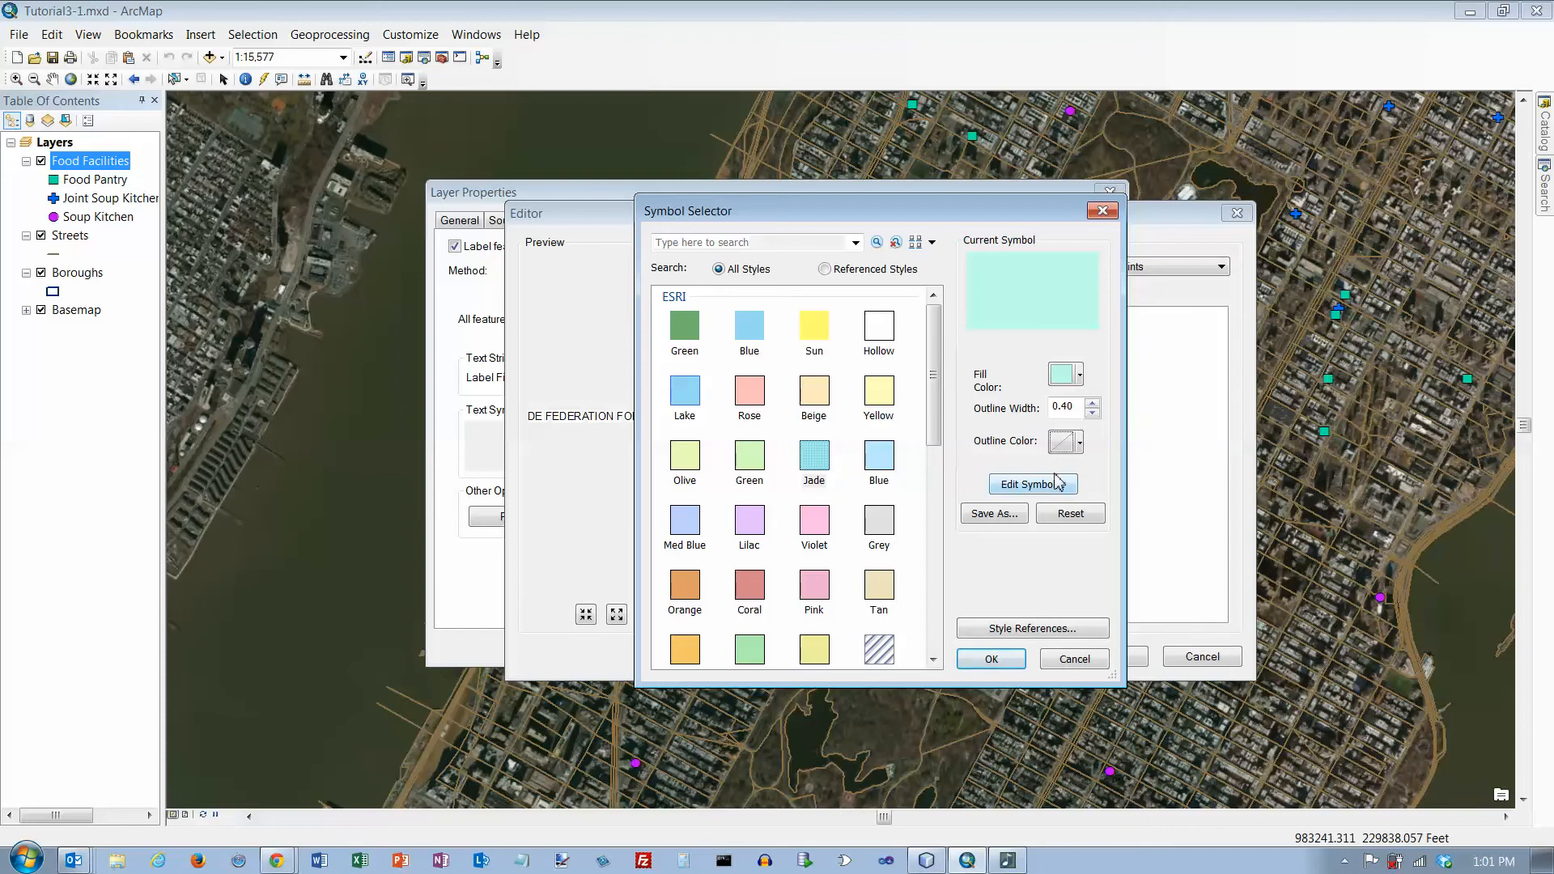
{"action": "left_click", "coordinate": [1006, 658]}
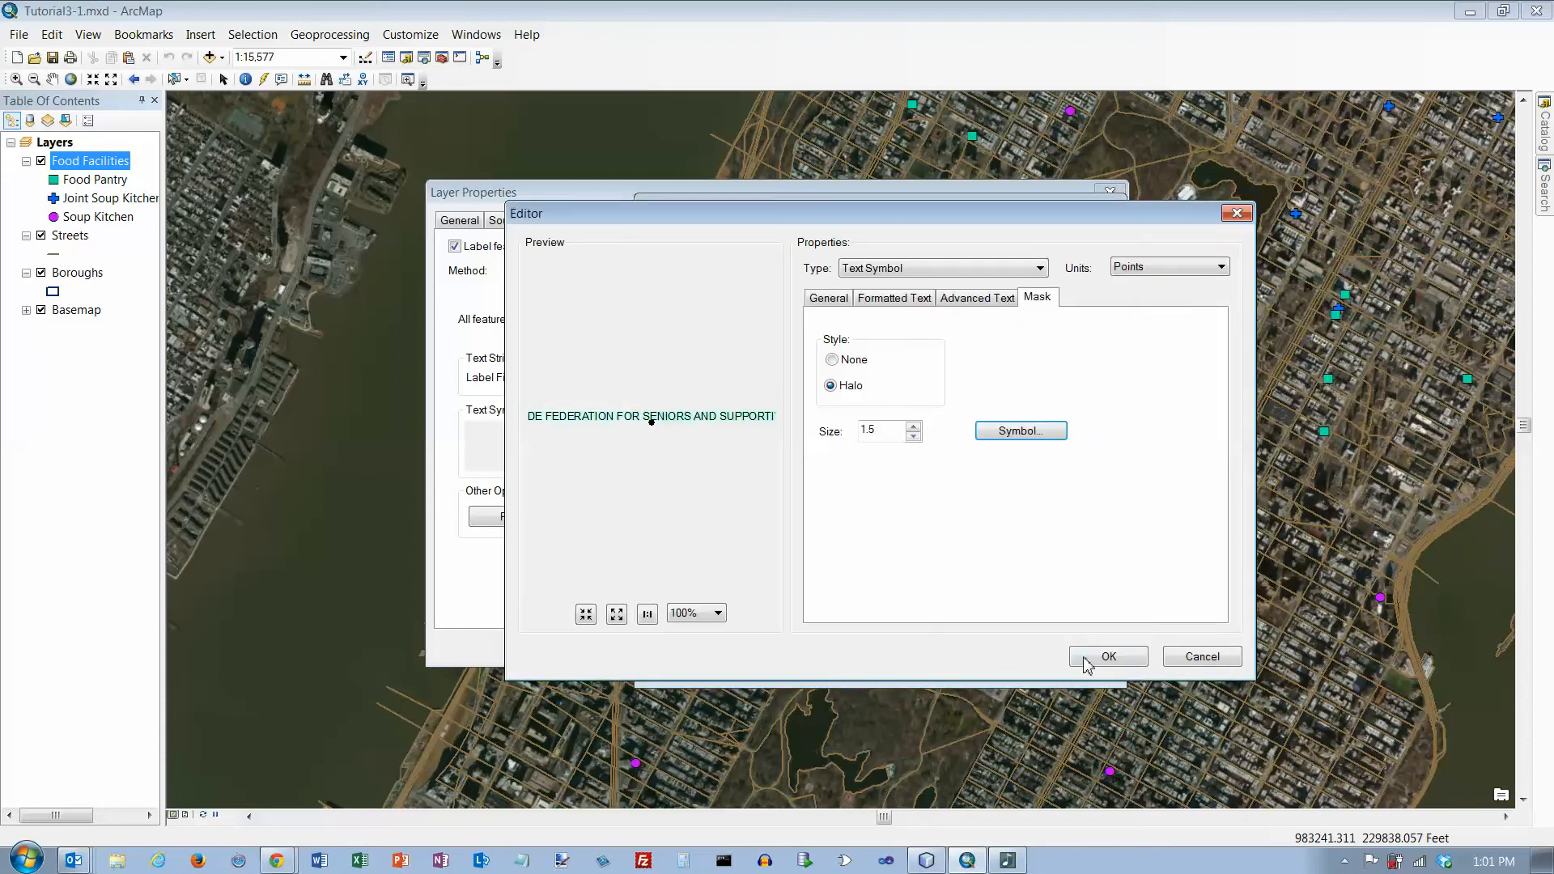
{"action": "left_click", "coordinate": [1102, 660]}
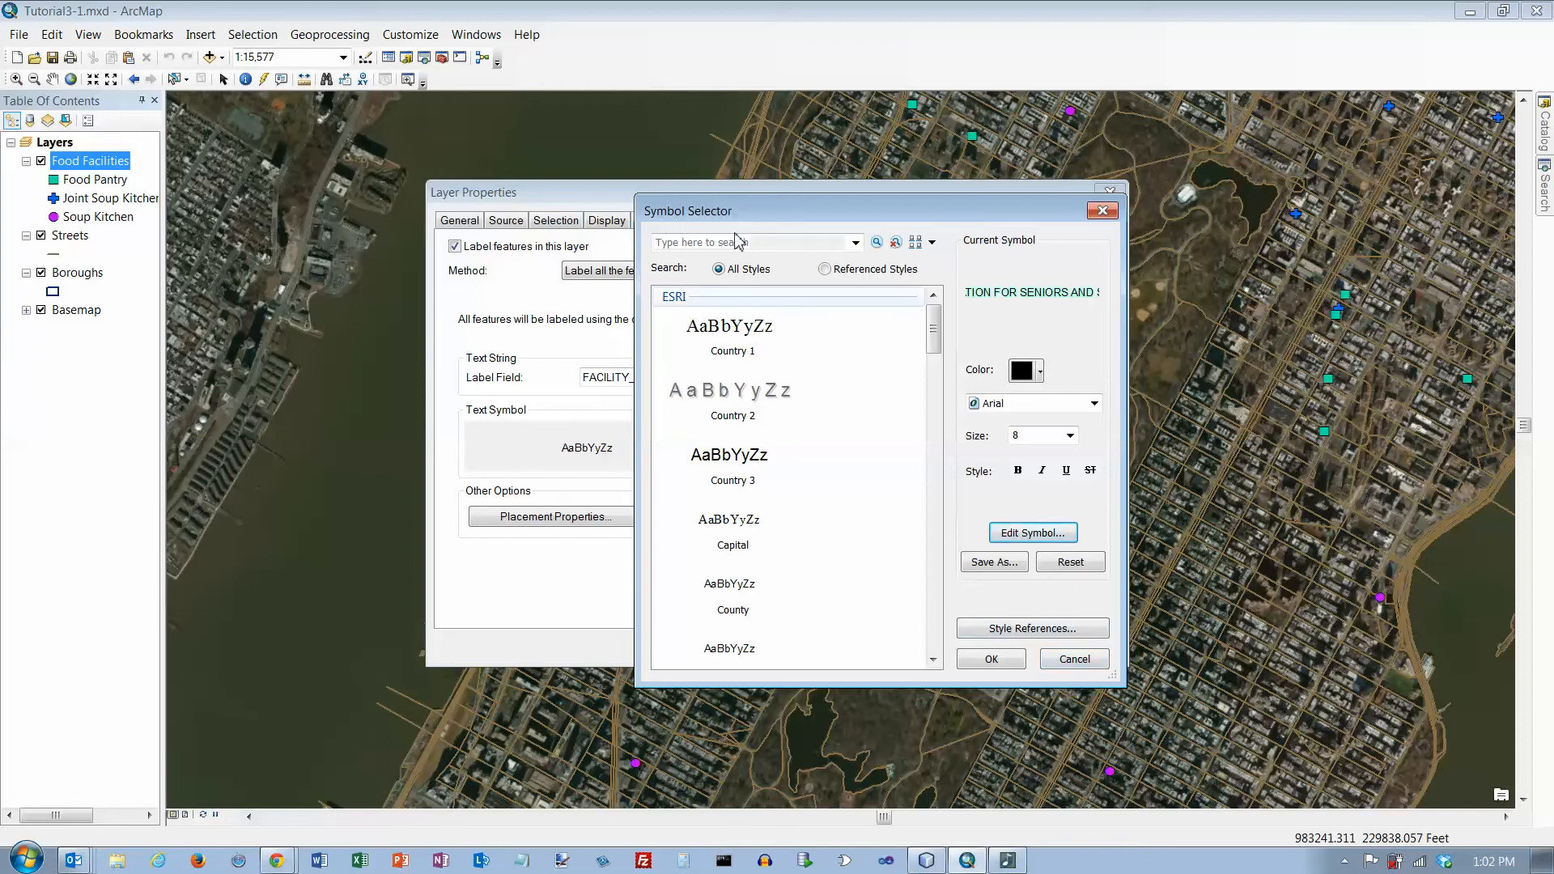
Set the Food Facilities label text size to 6
{"action": "left_click", "coordinate": [1067, 438]}
{"action": "left_click", "coordinate": [1070, 459]}
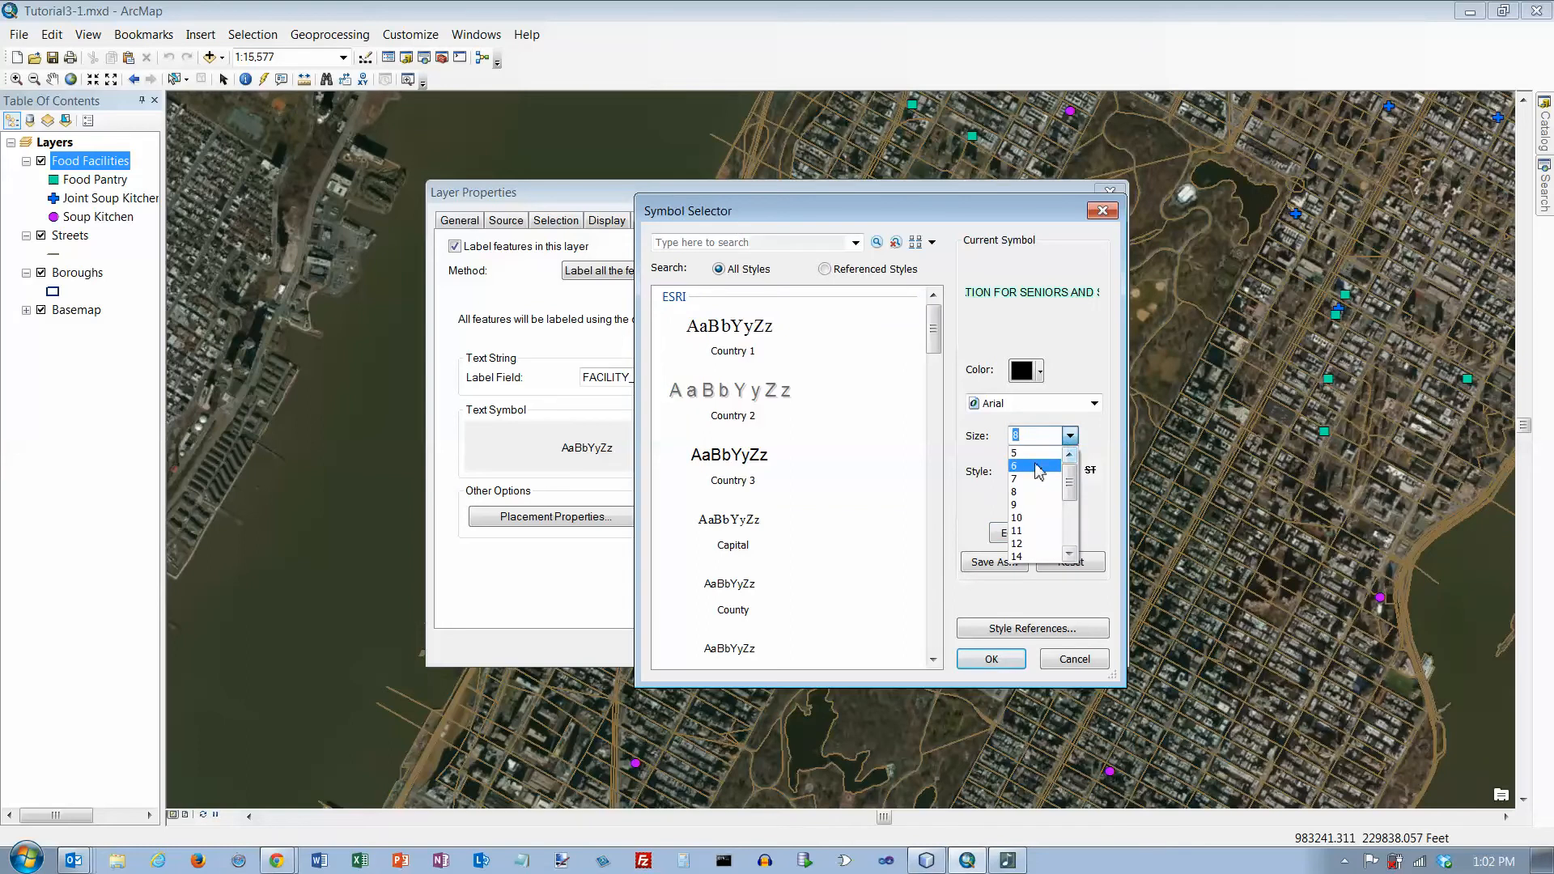
{"action": "left_click", "coordinate": [1036, 463]}
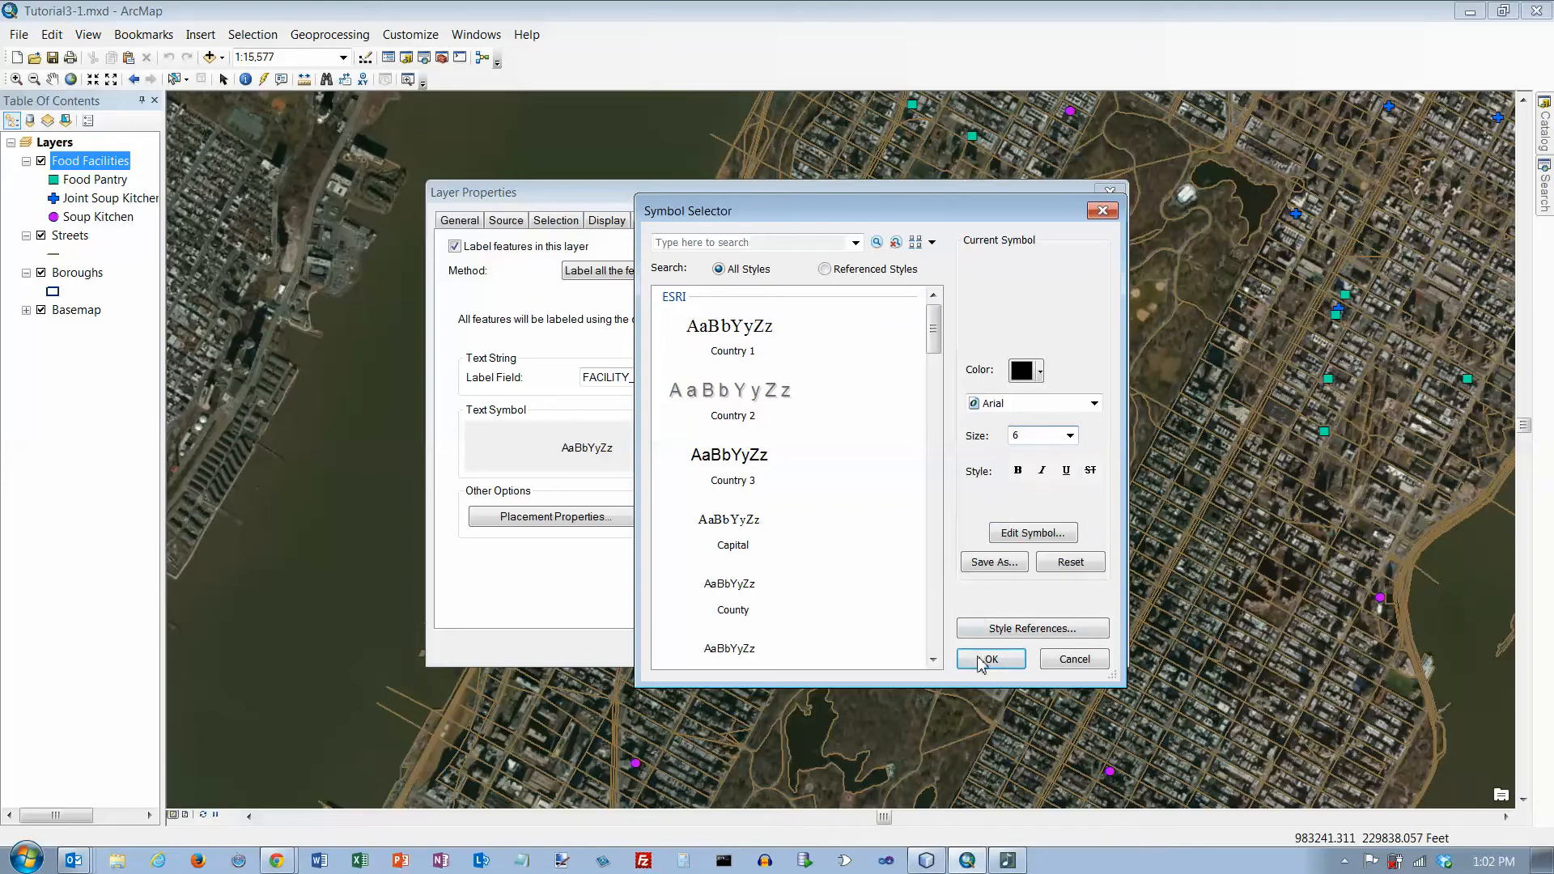
{"action": "left_click", "coordinate": [977, 655]}
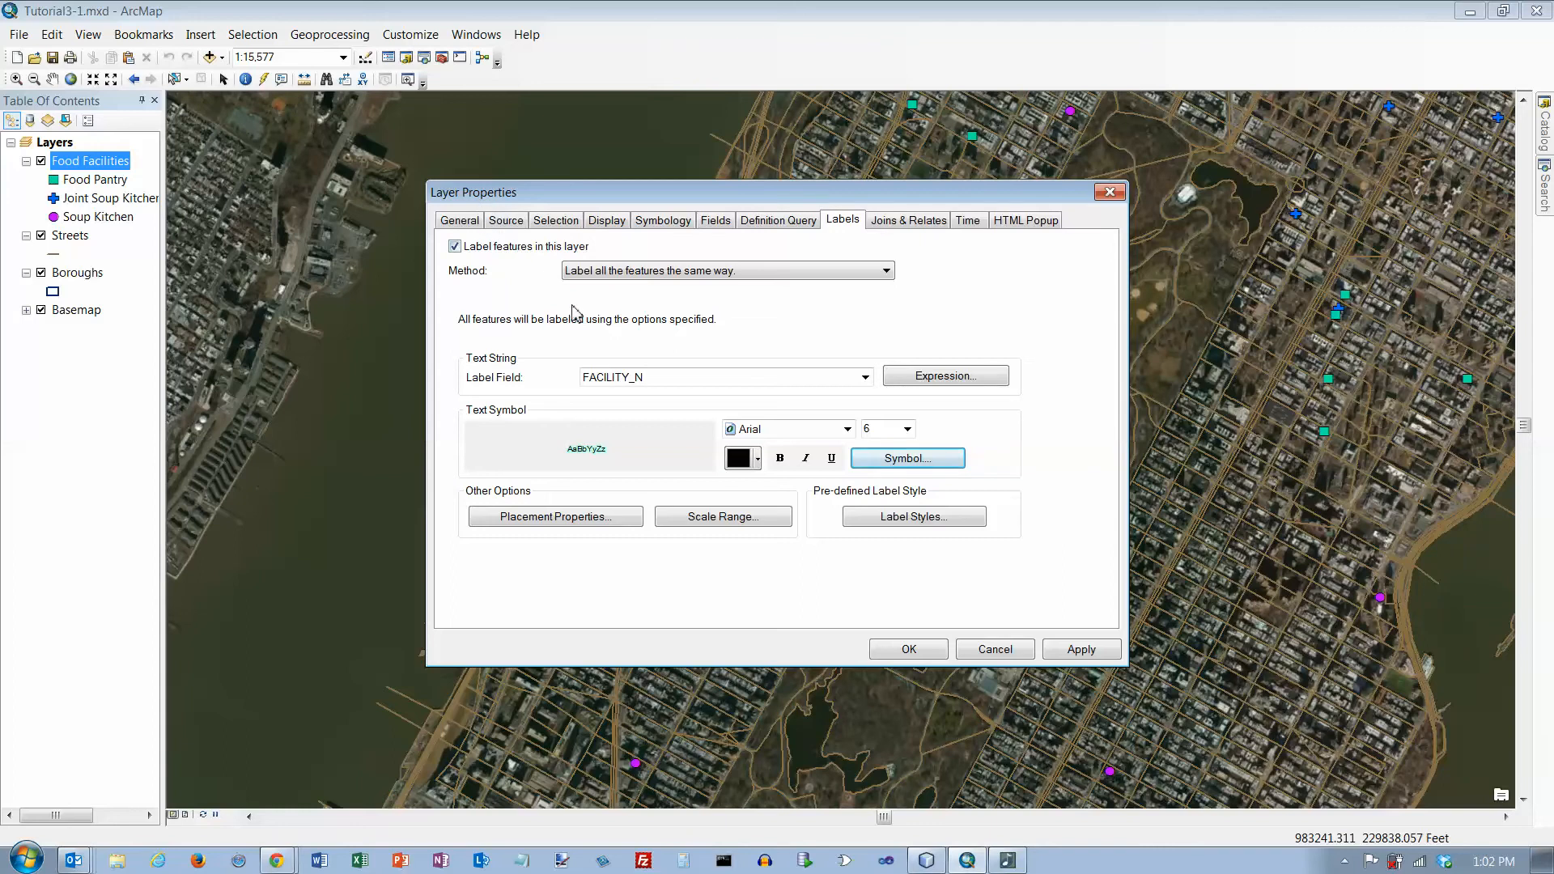
Hide the Food Facilities labels when zoomed out beyond 1:15,577 and apply the layer's label settings
{"action": "left_click", "coordinate": [736, 522]}
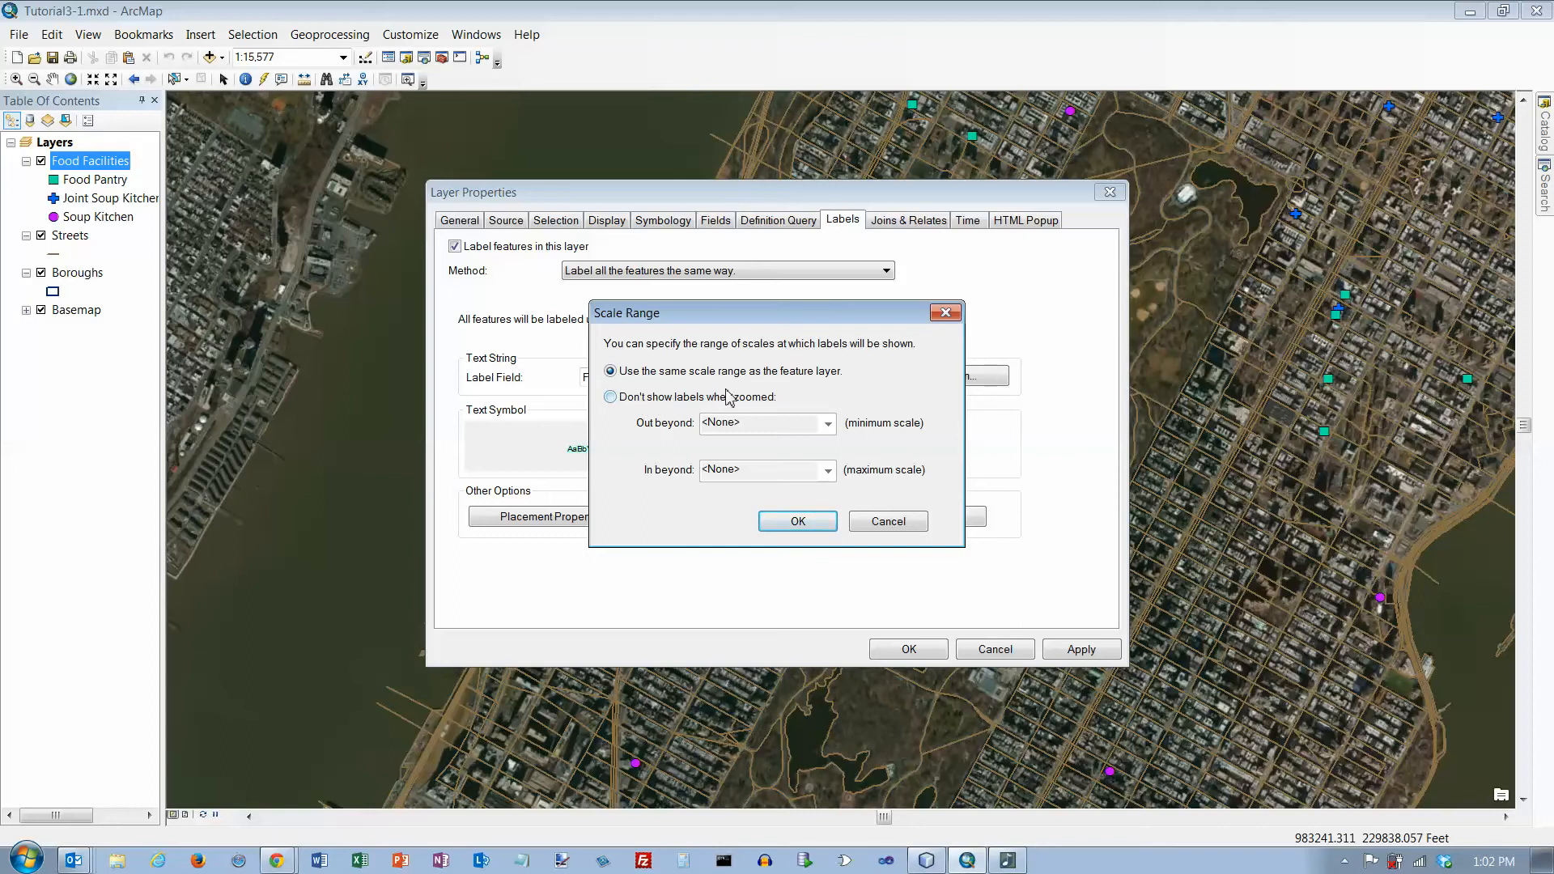
{"action": "left_click", "coordinate": [611, 397]}
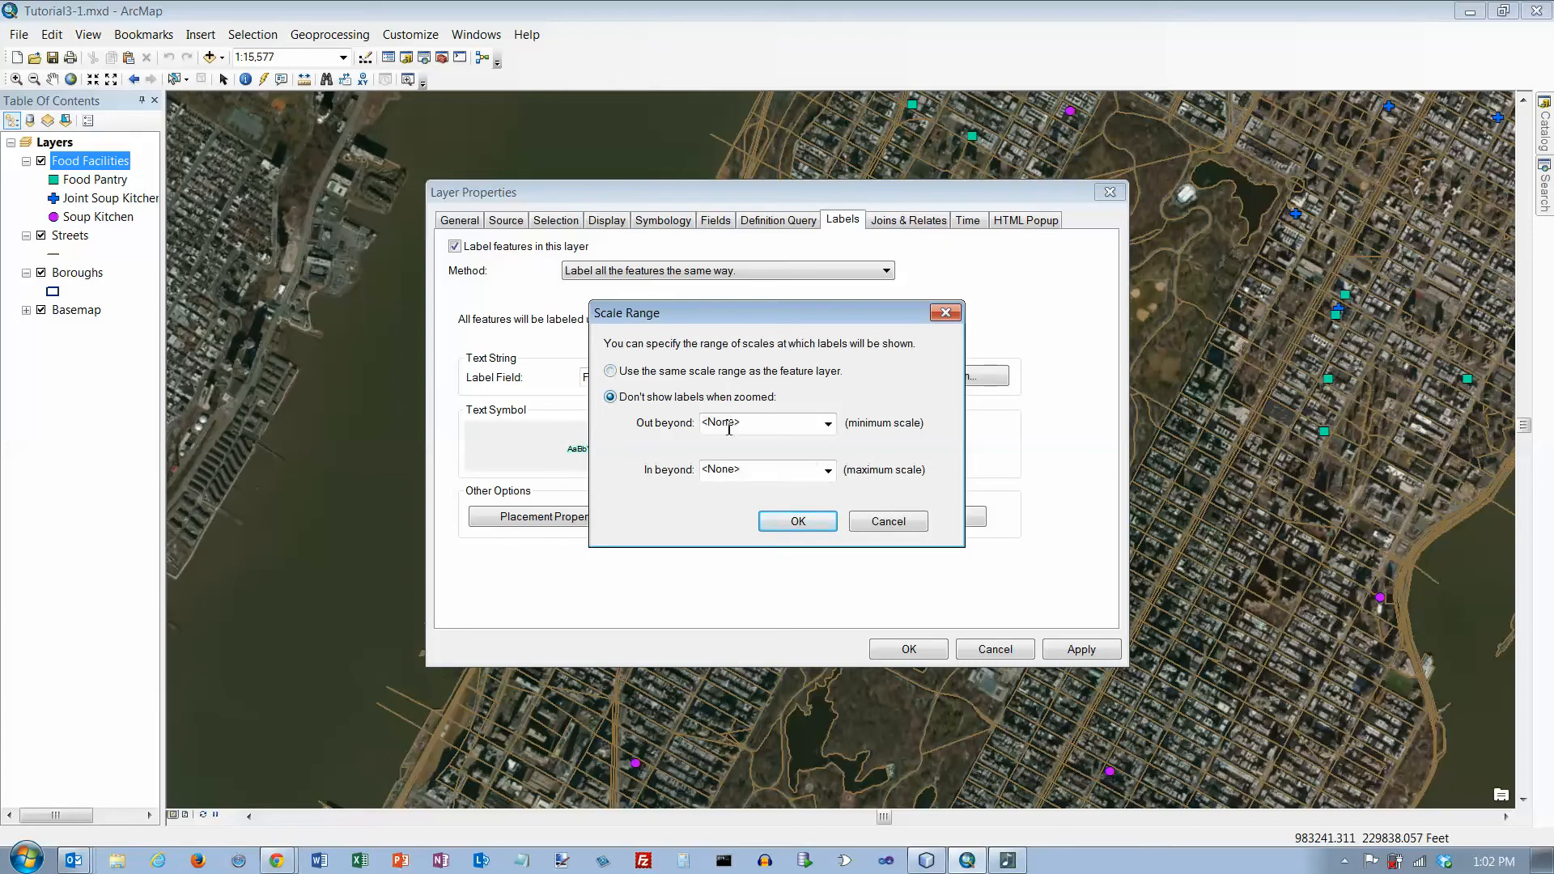
{"action": "left_click", "coordinate": [828, 425]}
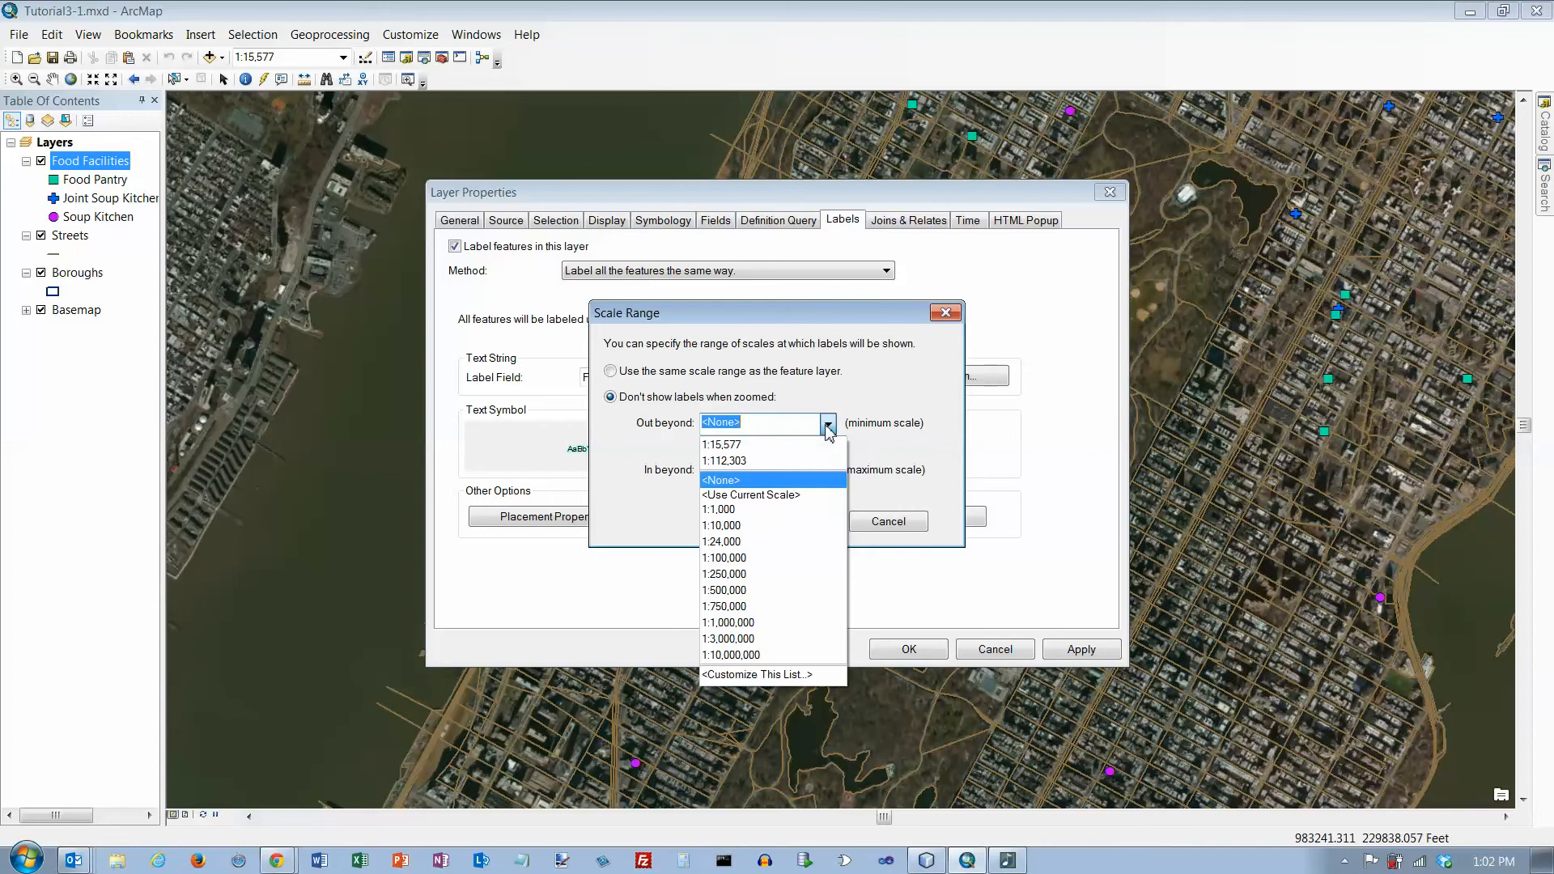
{"action": "left_click", "coordinate": [802, 445]}
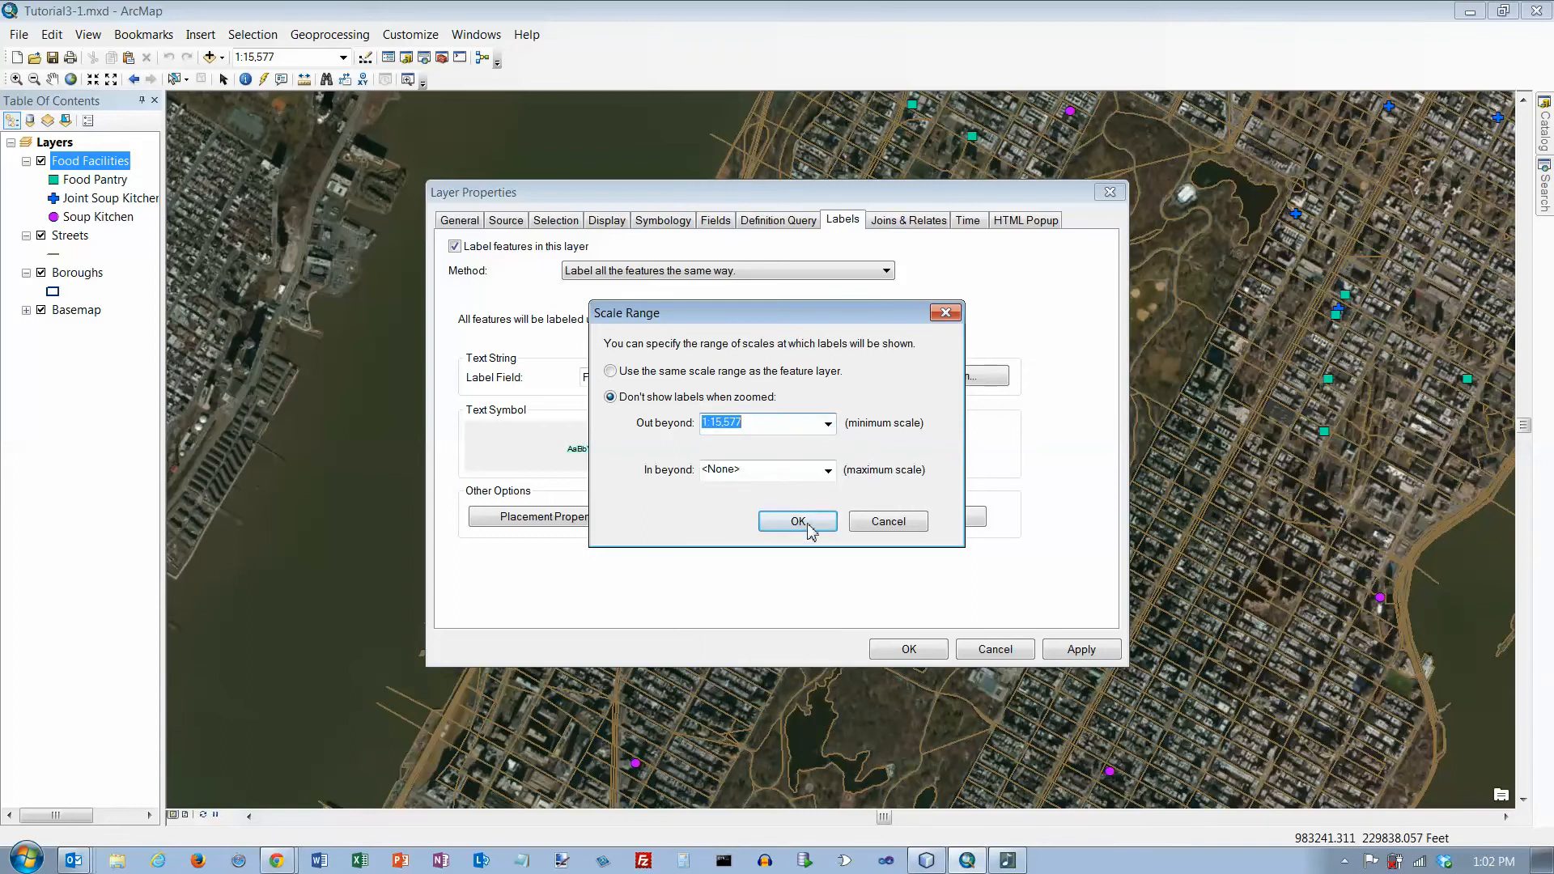
{"action": "left_click", "coordinate": [808, 530]}
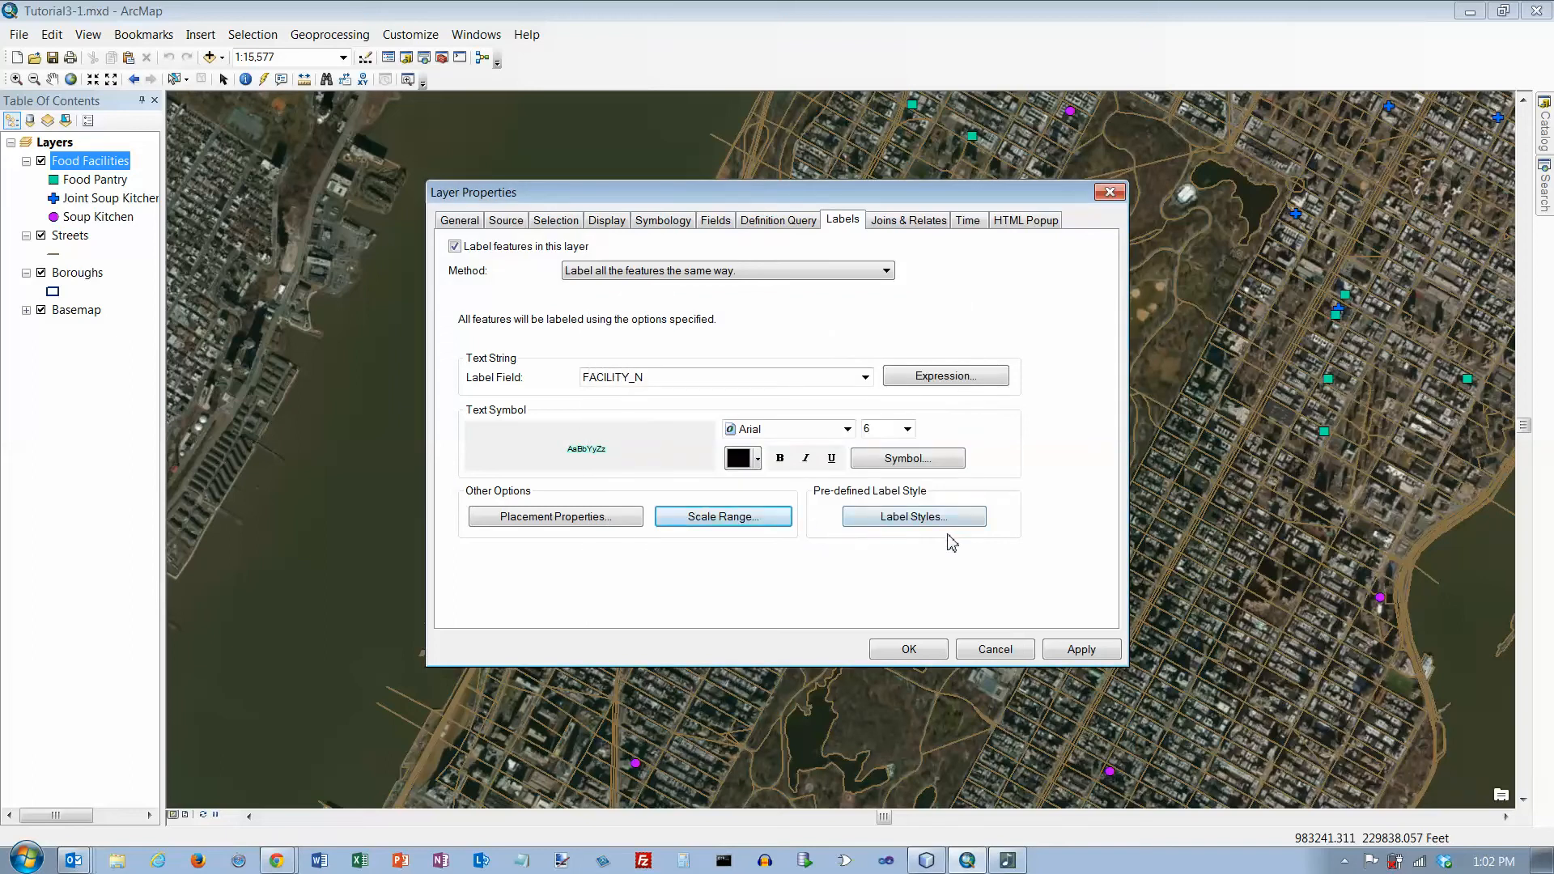
{"action": "left_click", "coordinate": [925, 649]}
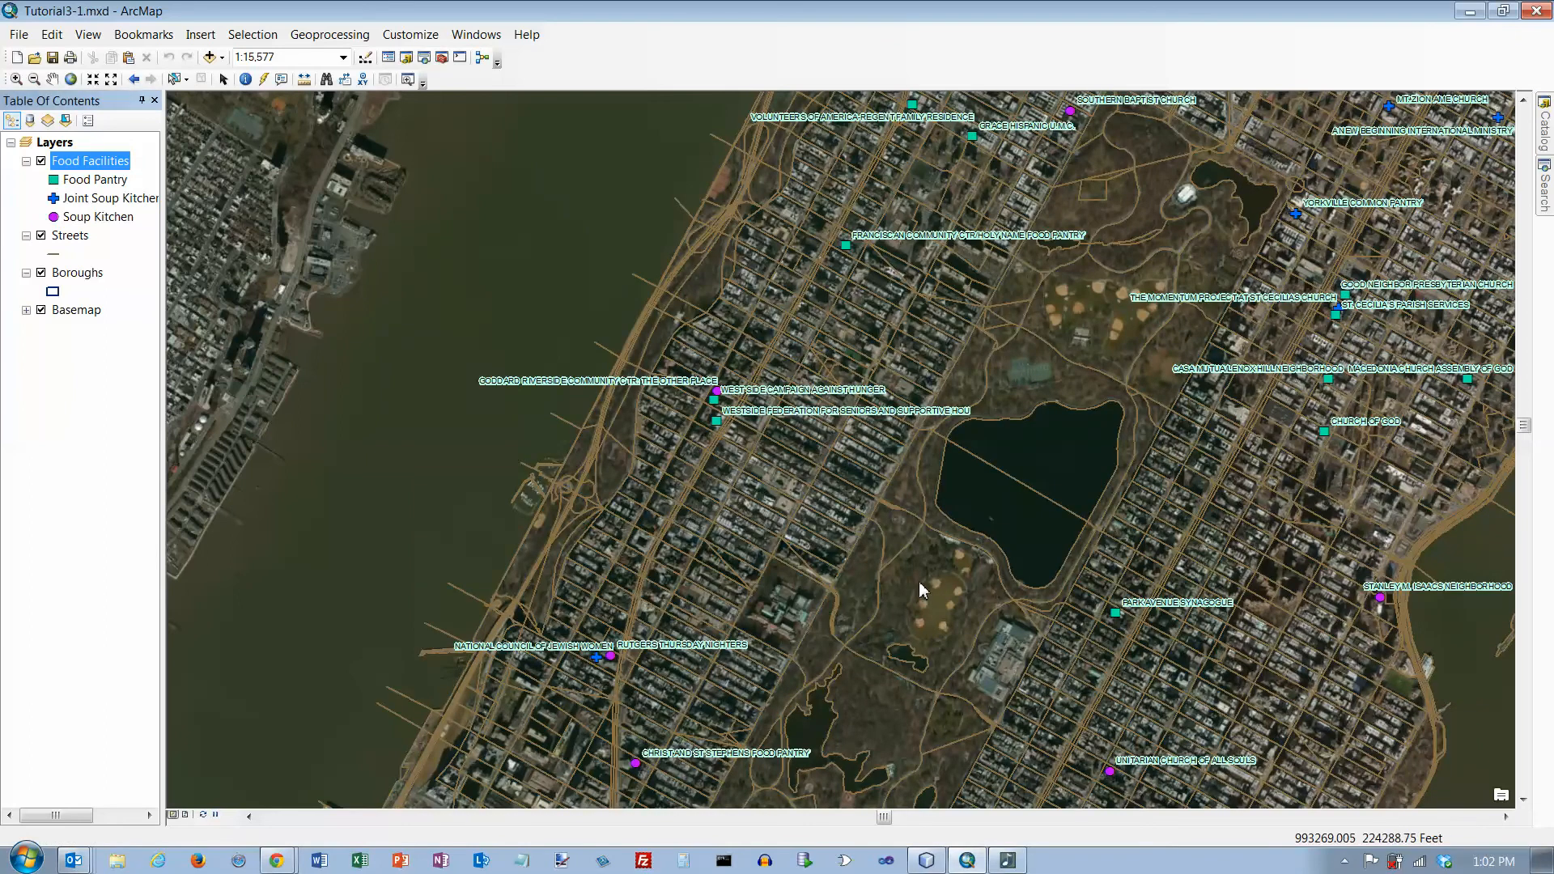
Test the Food Facilities labels' visibility just beyond their minimum scale by setting the map scale to 1:15,578
{"action": "left_click", "coordinate": [290, 58]}
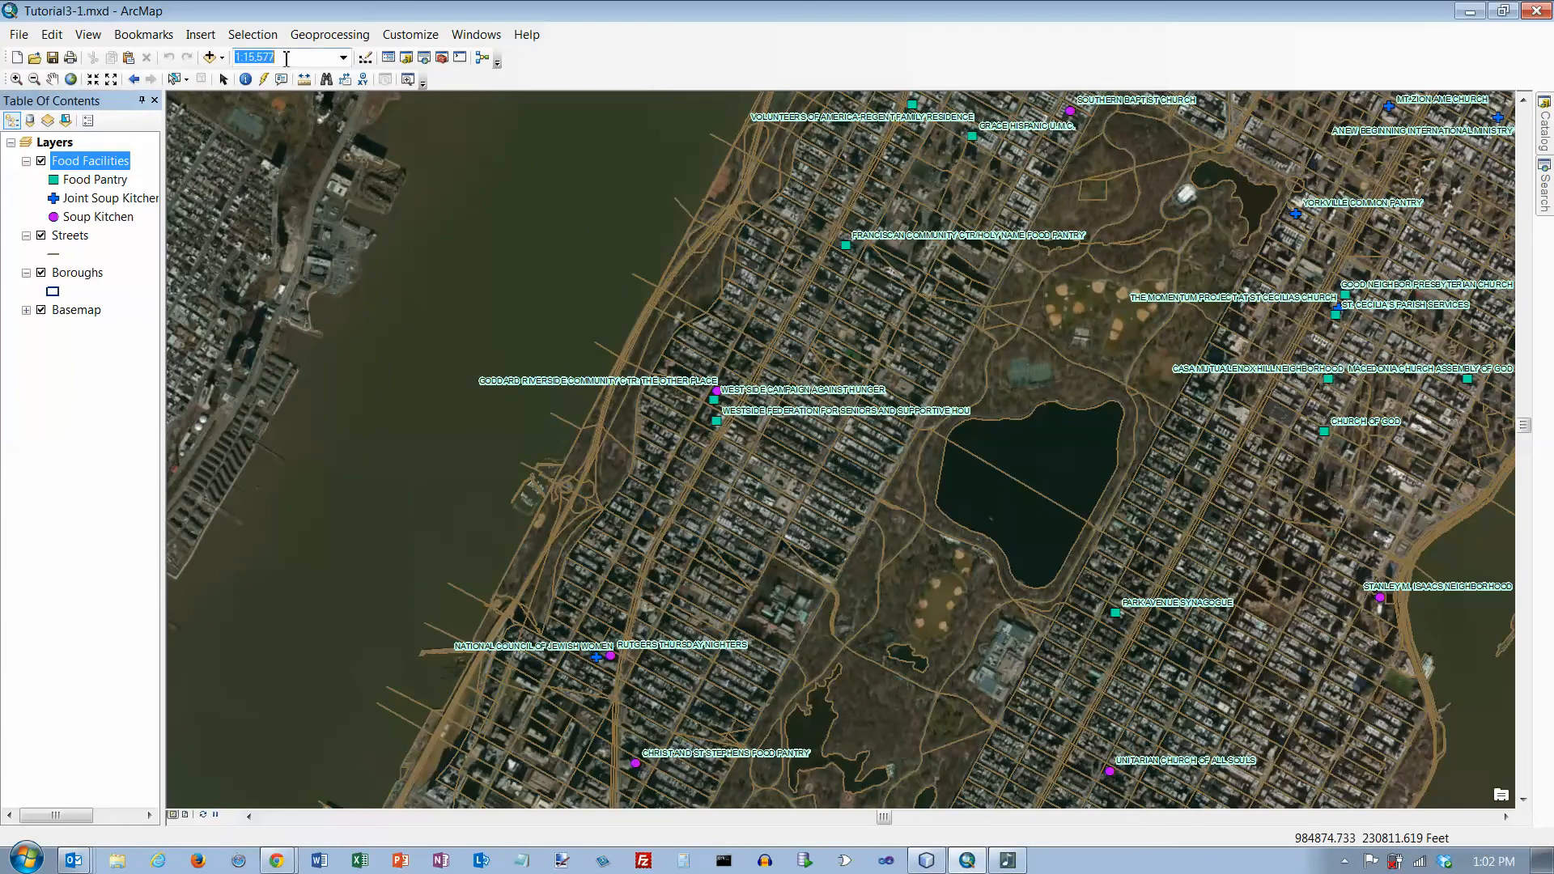
{"action": "left_click", "coordinate": [290, 58]}
{"action": "key", "text": "BackSpace"}
{"action": "type", "text": "8"}
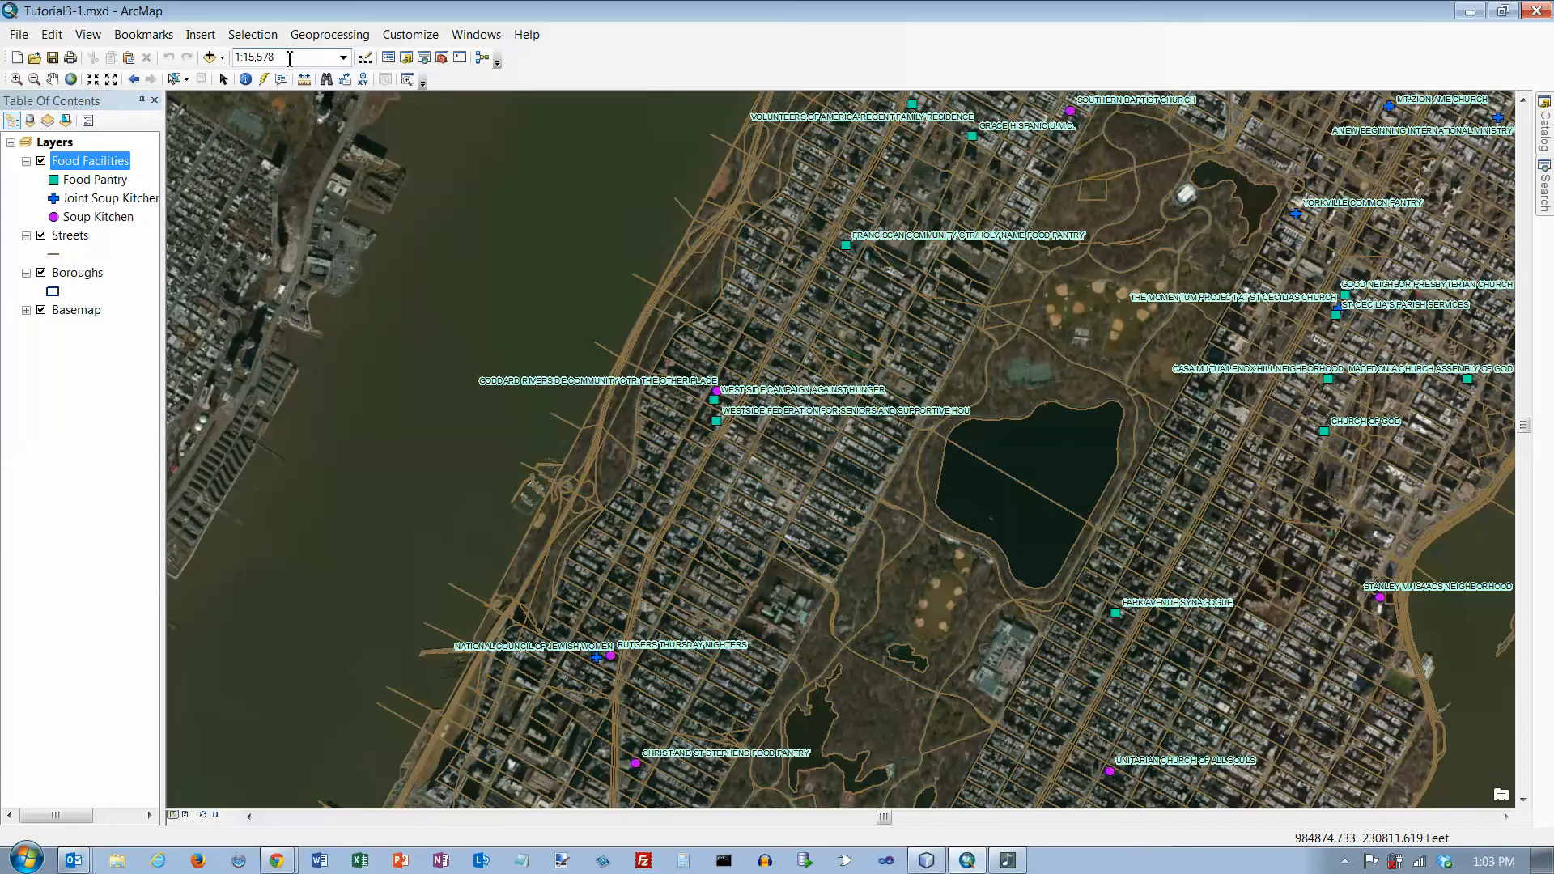
{"action": "key", "text": "Return"}
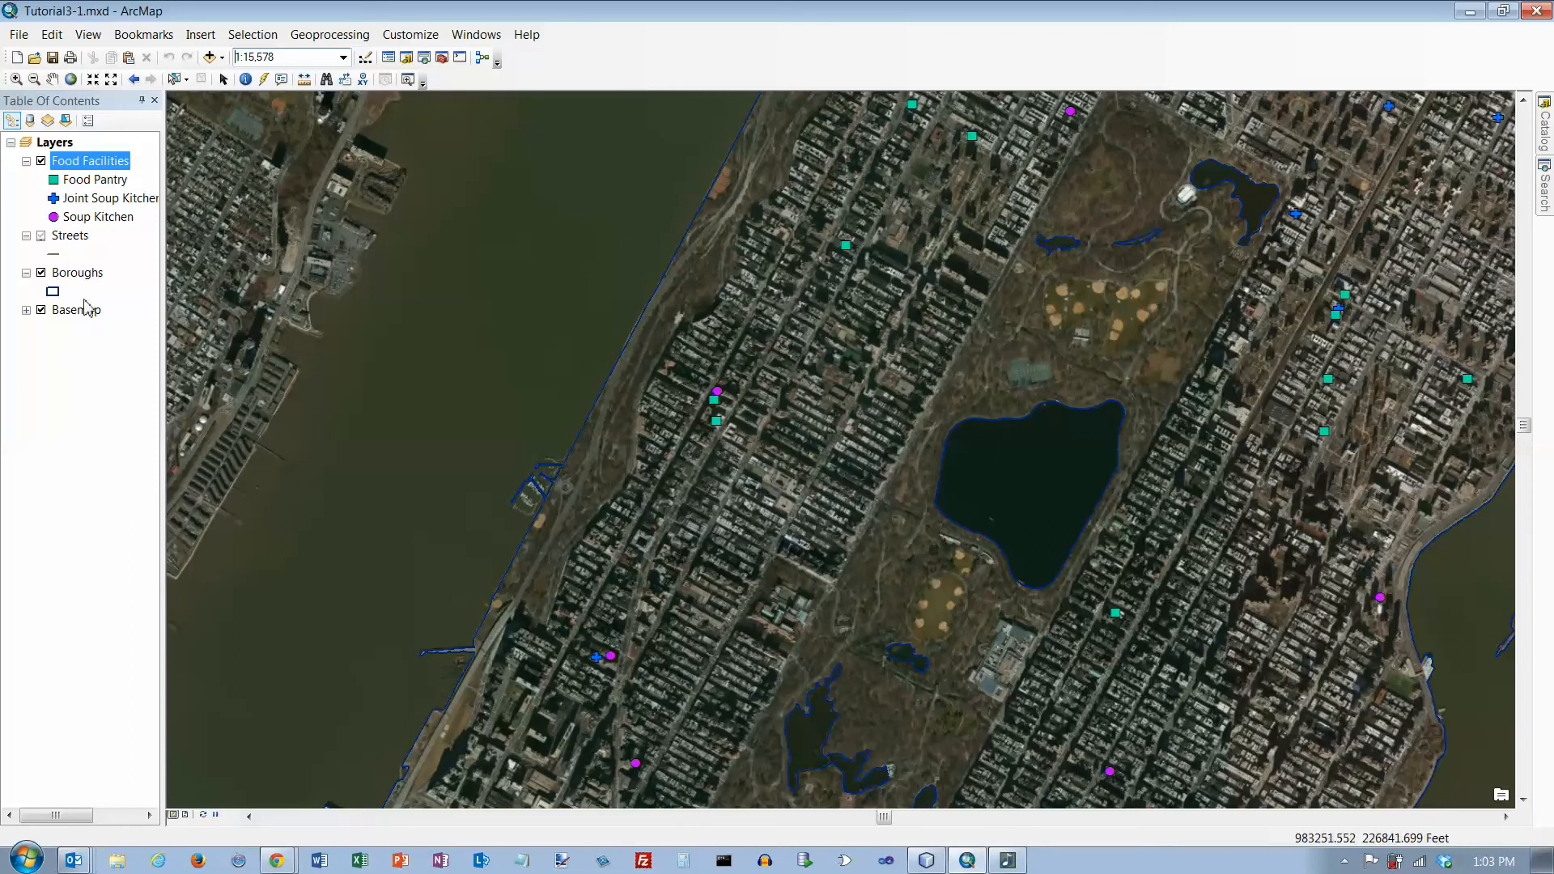
Turn on feature labels for the Streets layer and set their text size to 6
{"action": "right_click", "coordinate": [65, 238]}
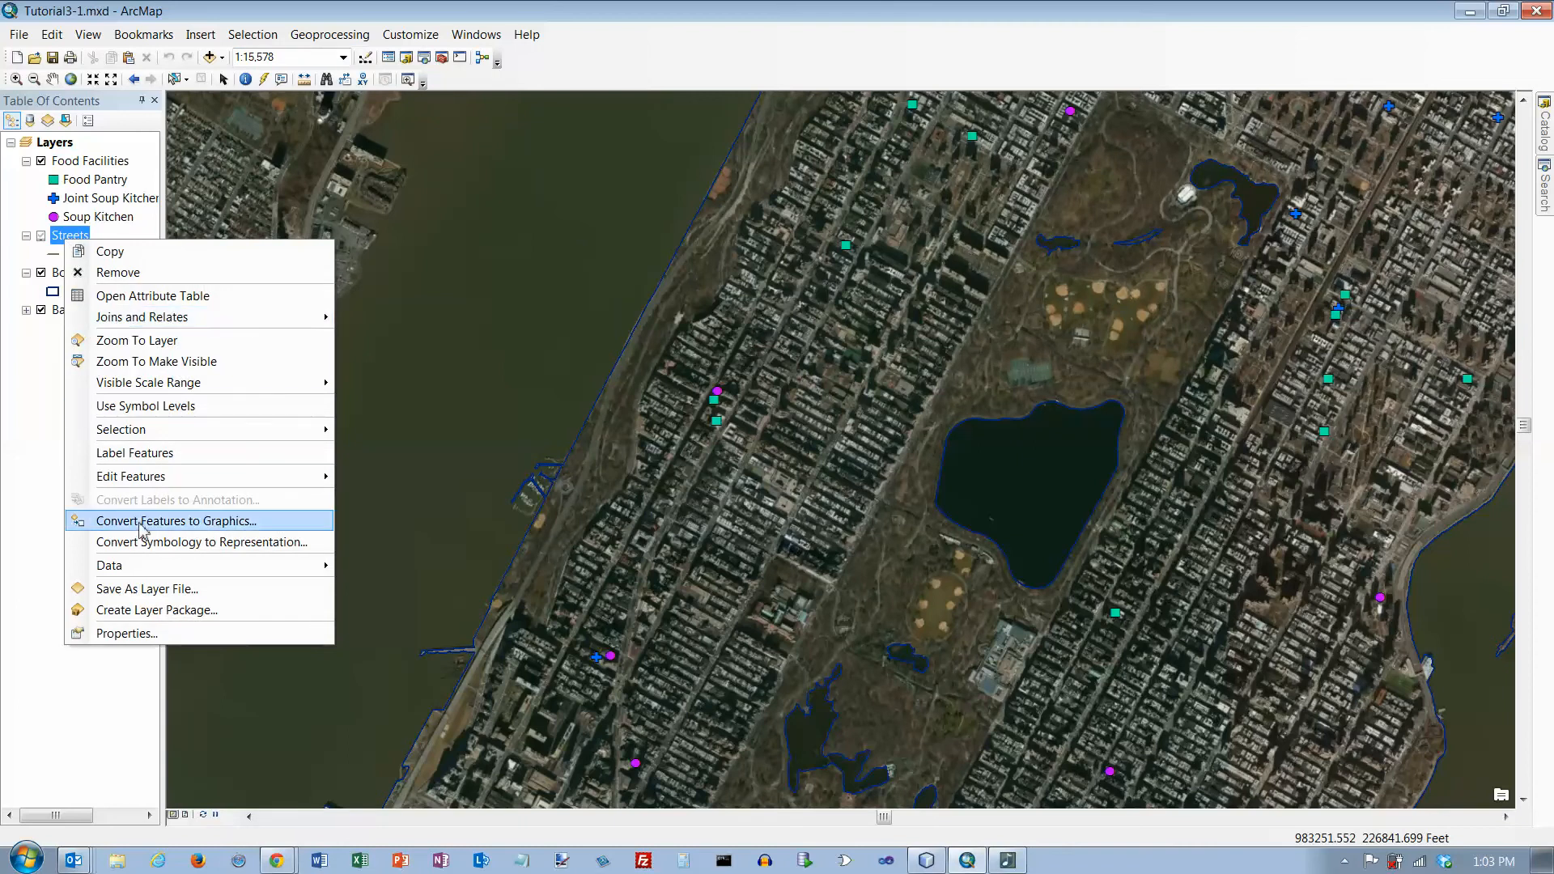
{"action": "left_click", "coordinate": [126, 633]}
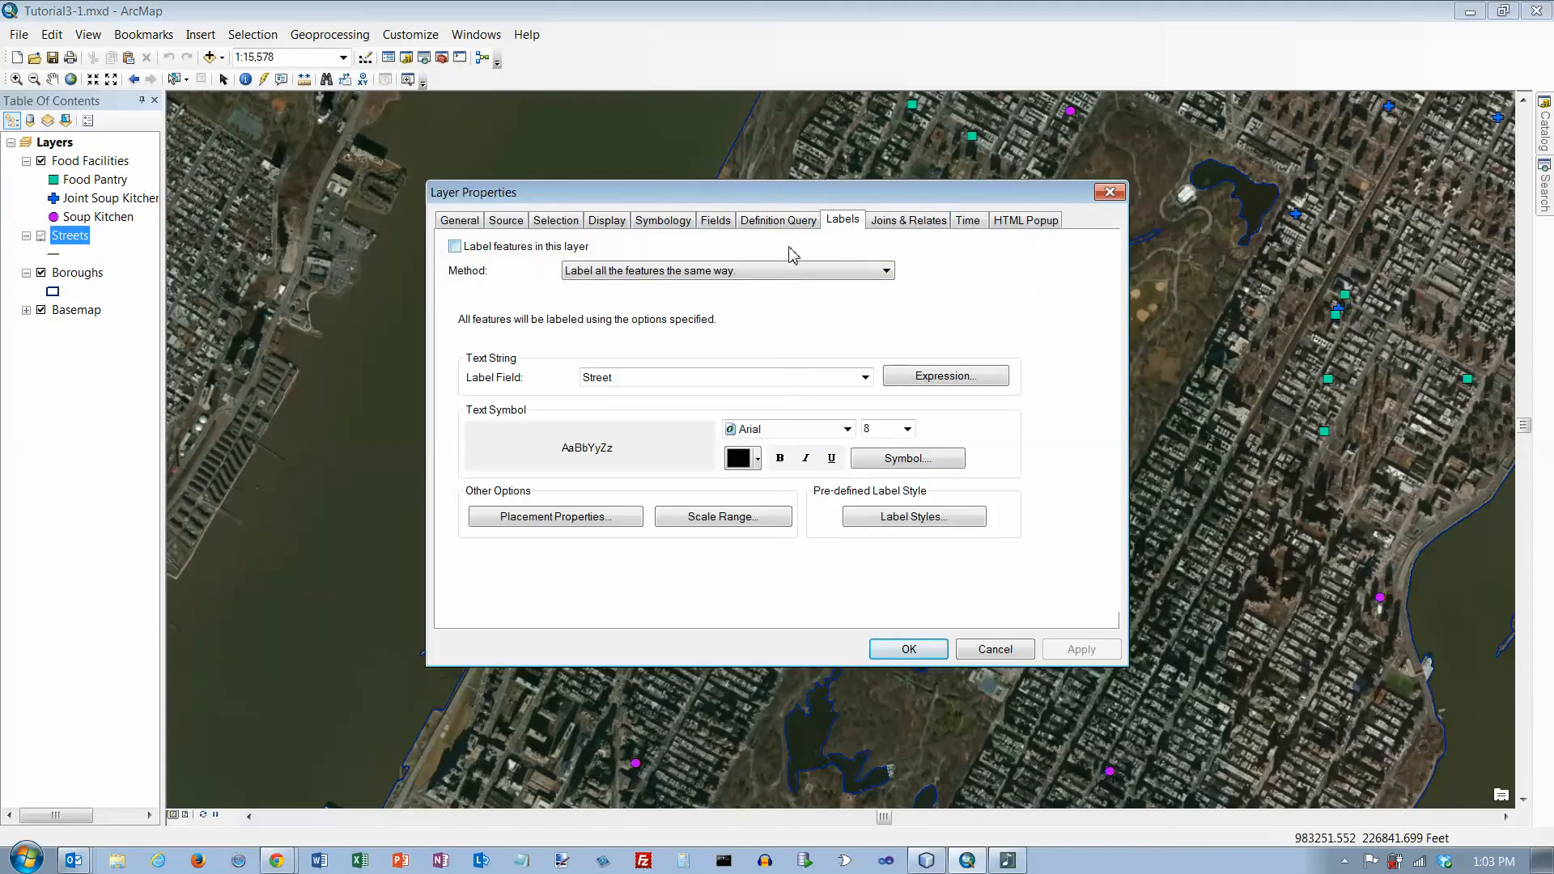
{"action": "left_click", "coordinate": [454, 247]}
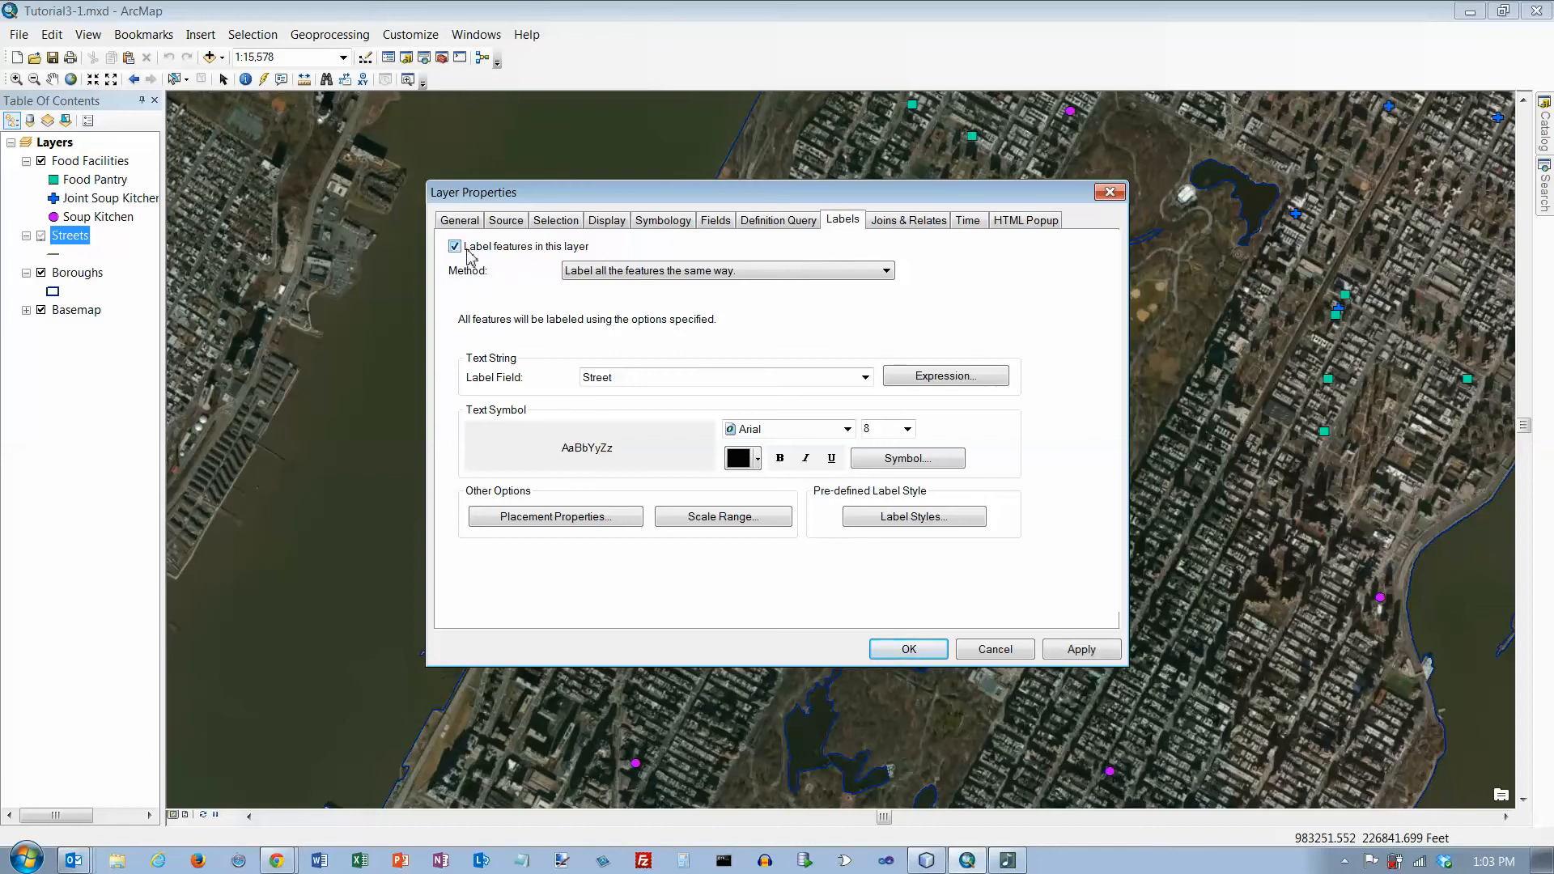
{"action": "left_click", "coordinate": [907, 429]}
{"action": "scroll", "coordinate": [917, 462], "scroll_direction": "up", "scroll_amount": 3}
{"action": "left_click", "coordinate": [885, 459]}
Give the Streets label text a halo mask with a size of 2 points
{"action": "left_click", "coordinate": [895, 470]}
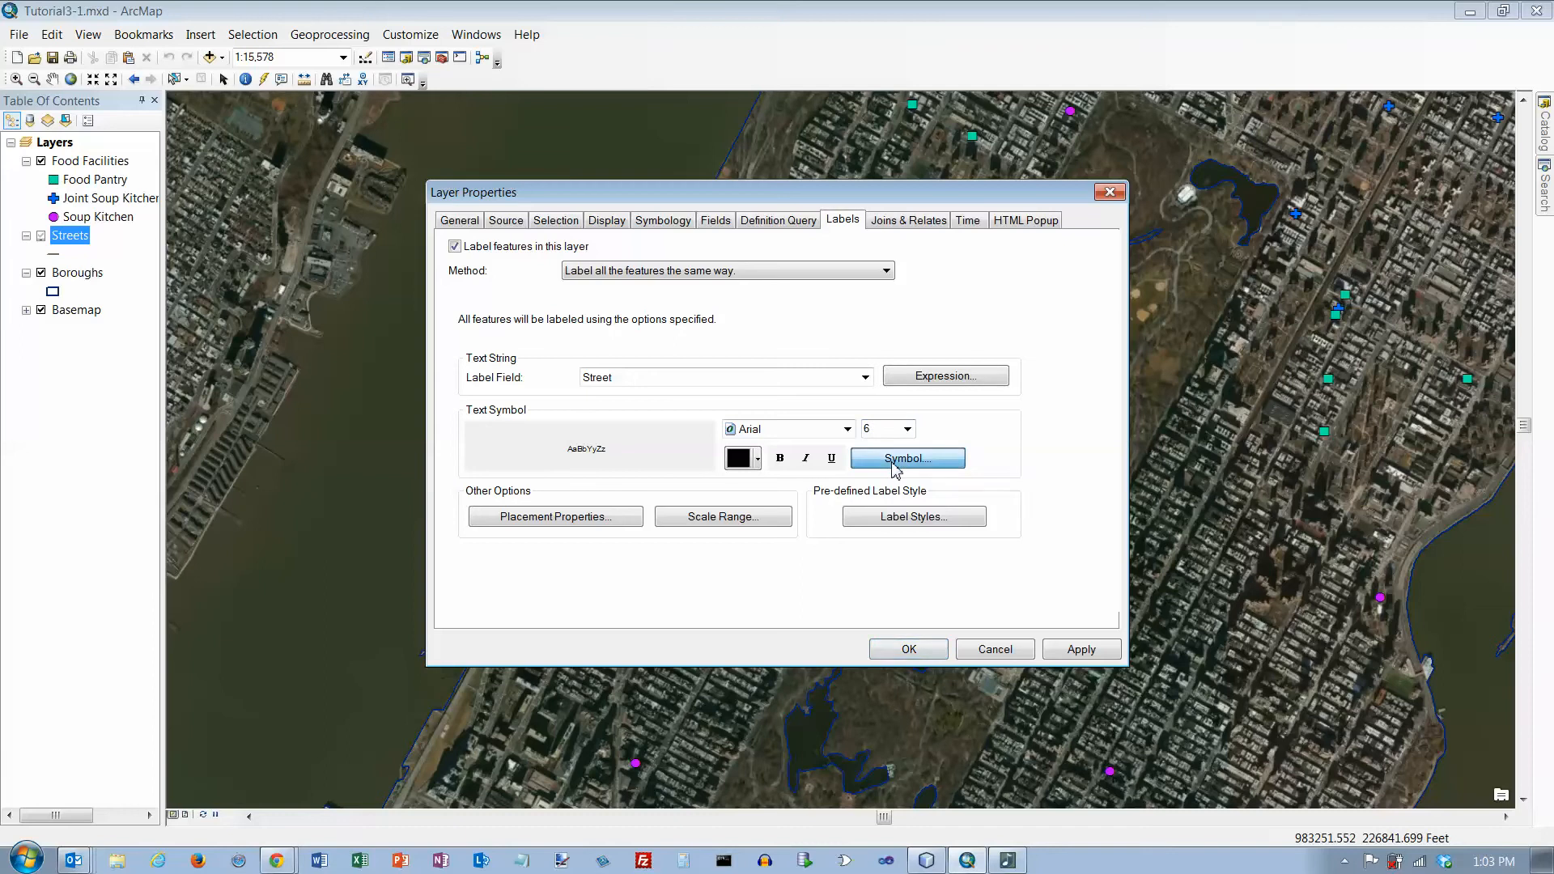
{"action": "left_click", "coordinate": [1021, 528]}
{"action": "left_click", "coordinate": [1036, 297]}
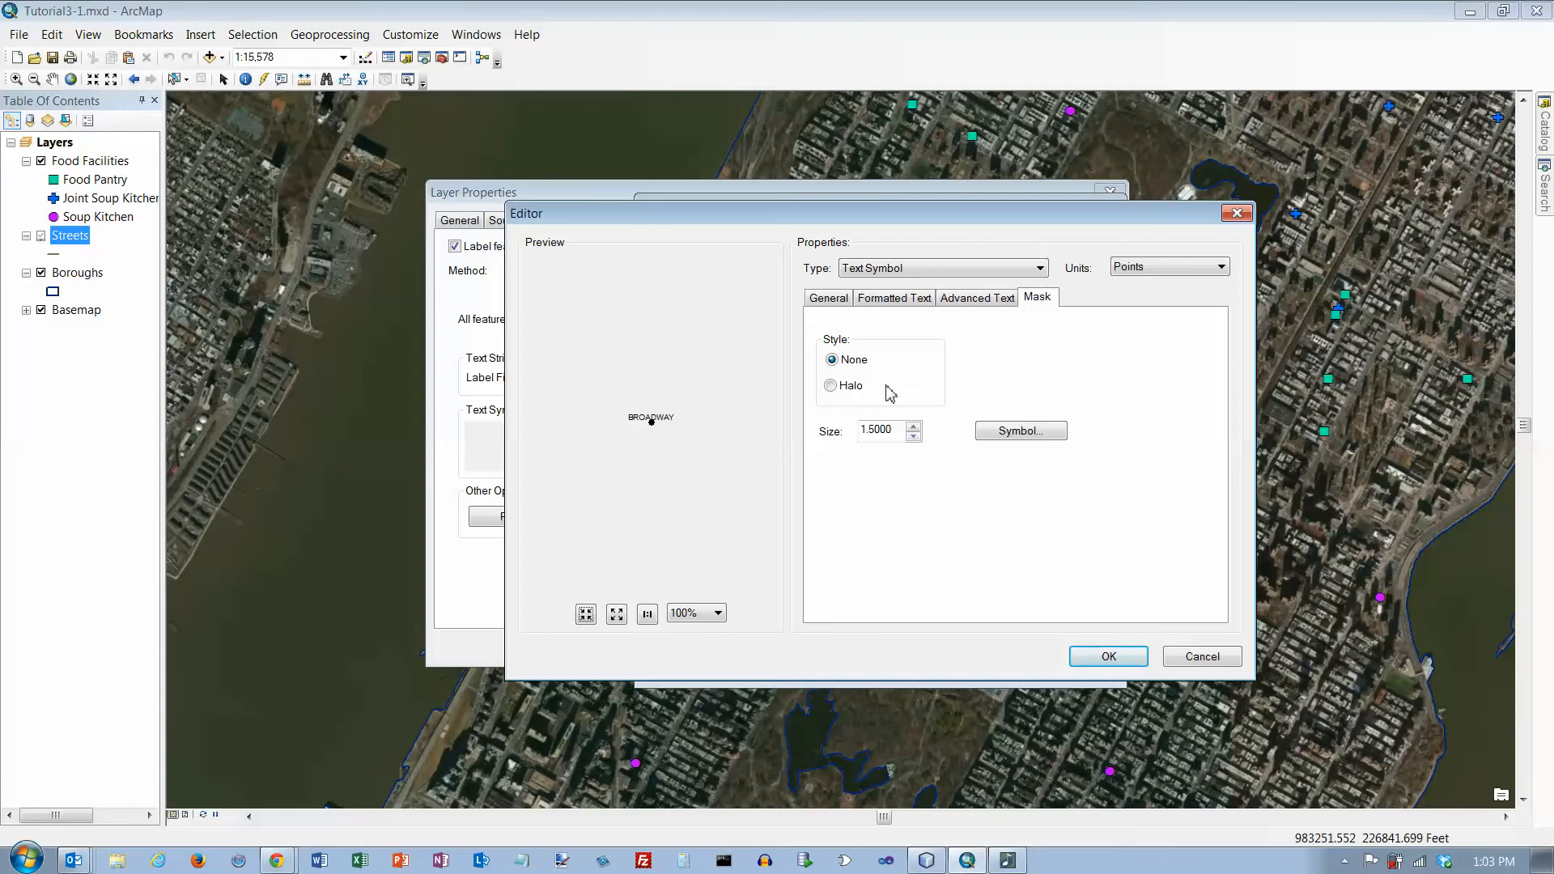
{"action": "left_click", "coordinate": [848, 386]}
{"action": "type", "text": "2"}
Fill the Streets label halo with the Tan symbol, remove its outline color, and accept the text symbol
{"action": "left_click", "coordinate": [1051, 441]}
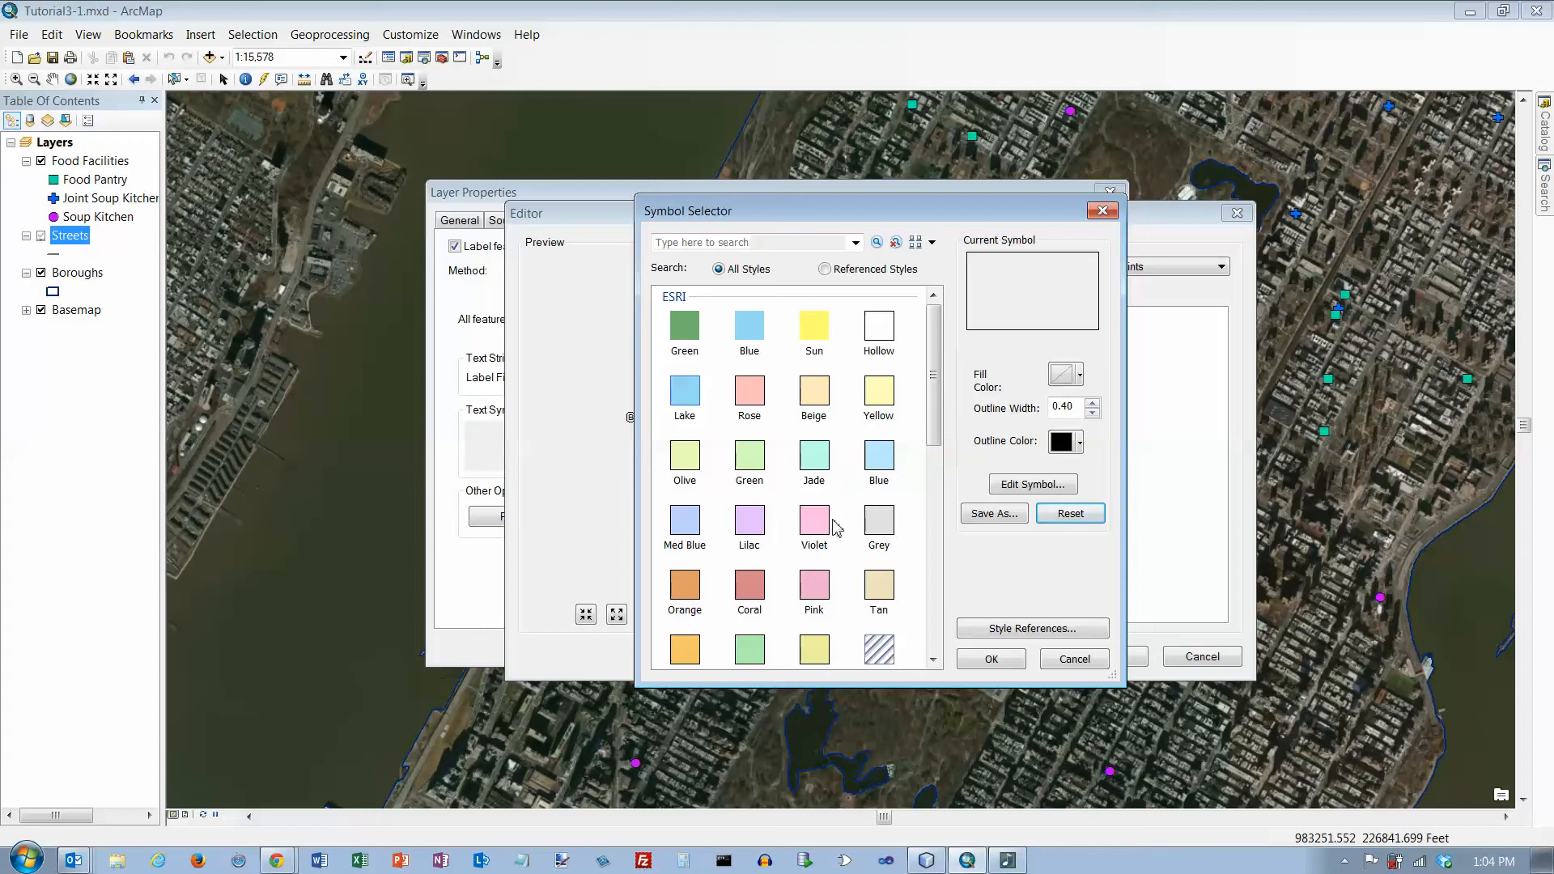
{"action": "left_click", "coordinate": [880, 587]}
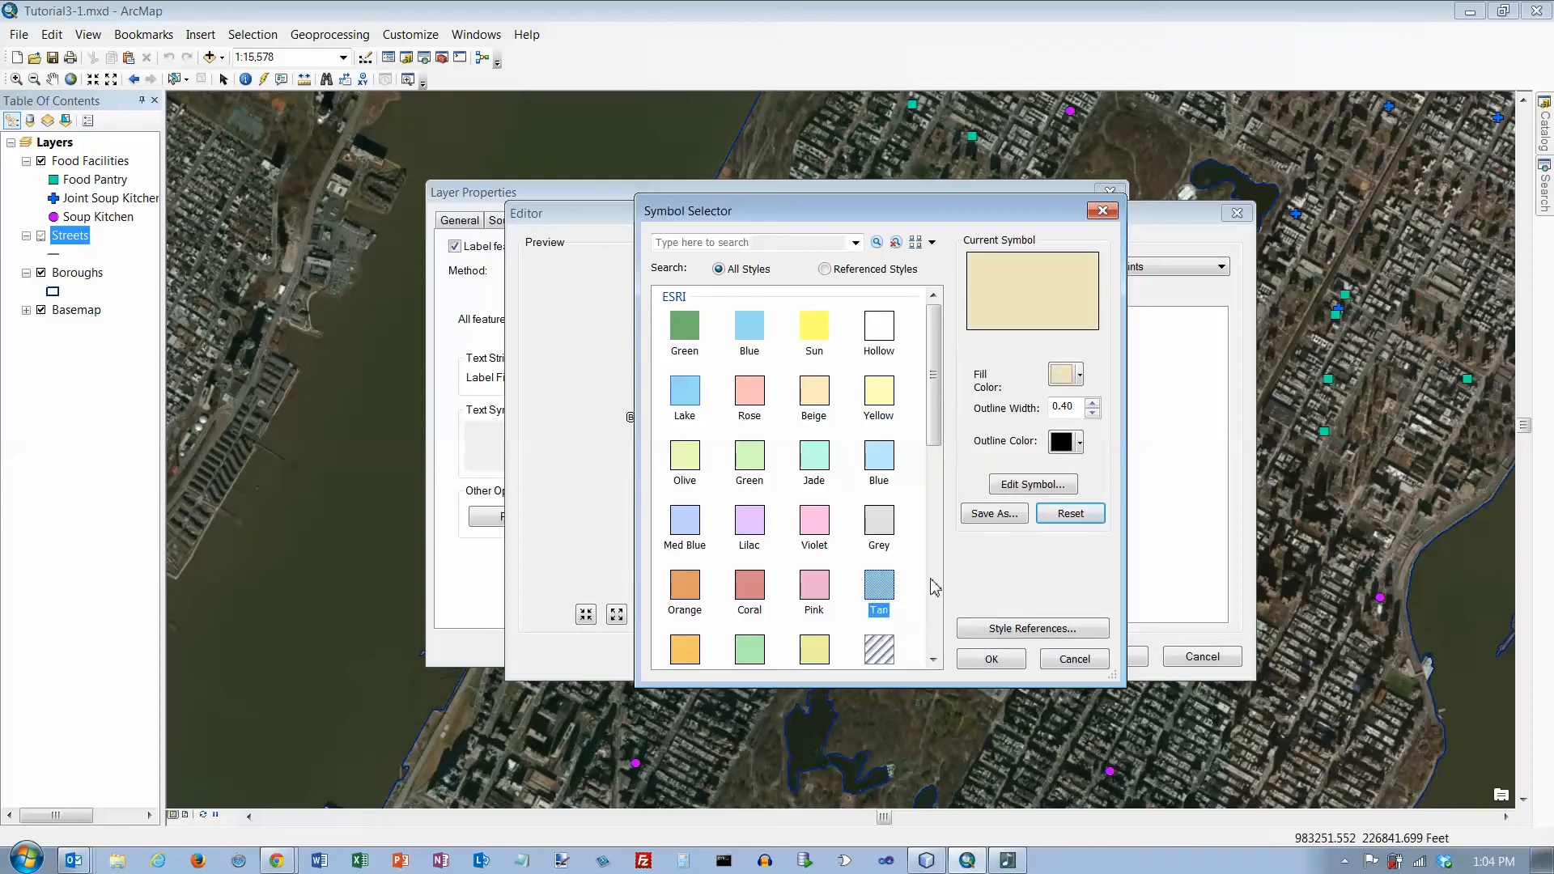
{"action": "left_click", "coordinate": [1080, 444]}
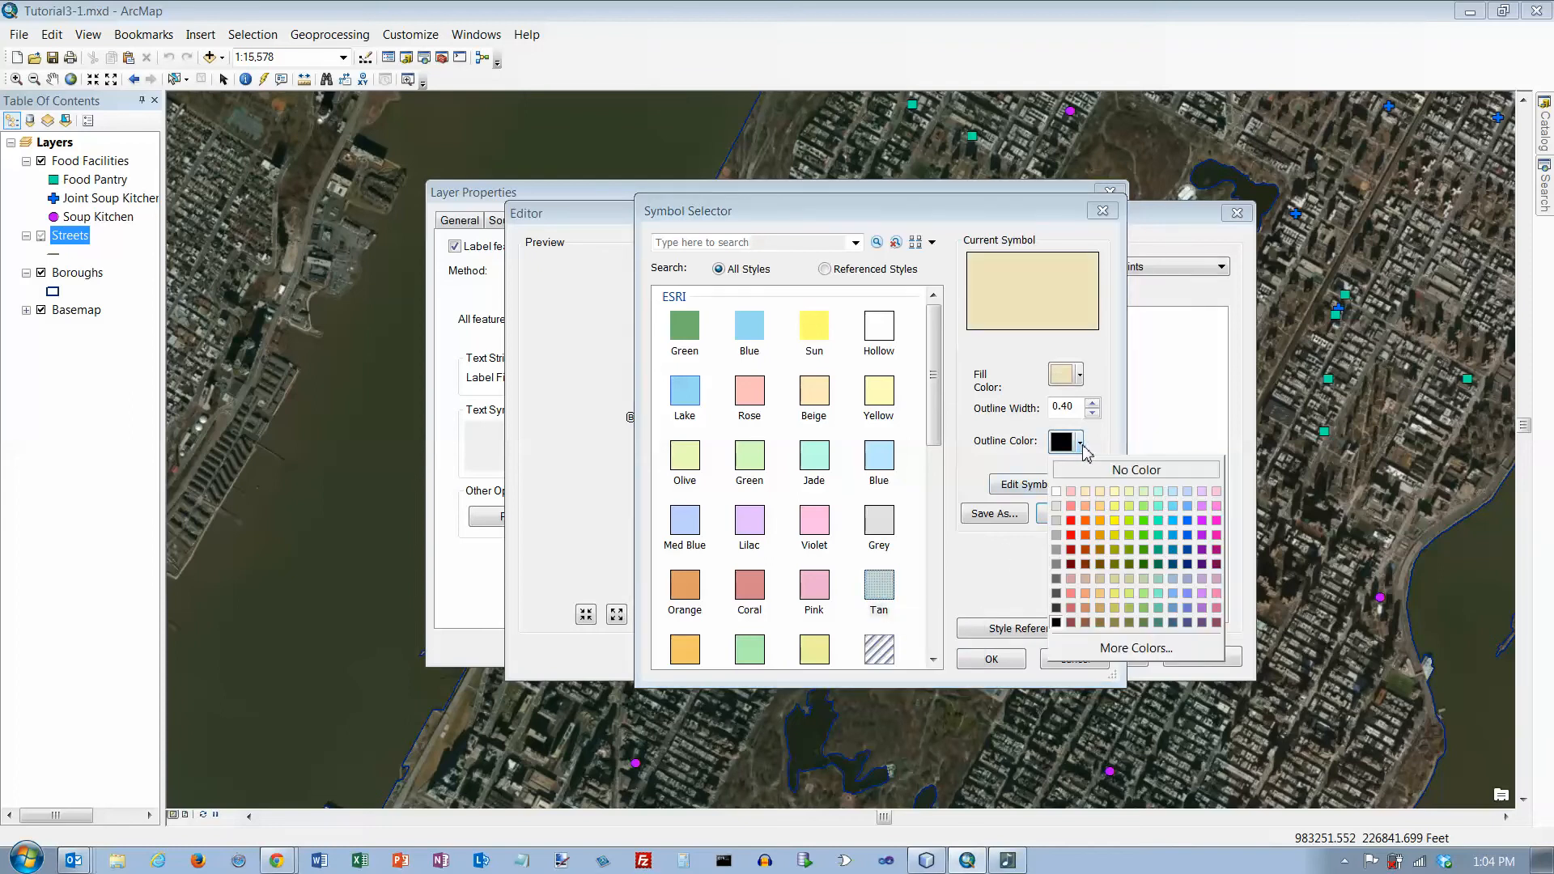
{"action": "left_click", "coordinate": [1089, 475]}
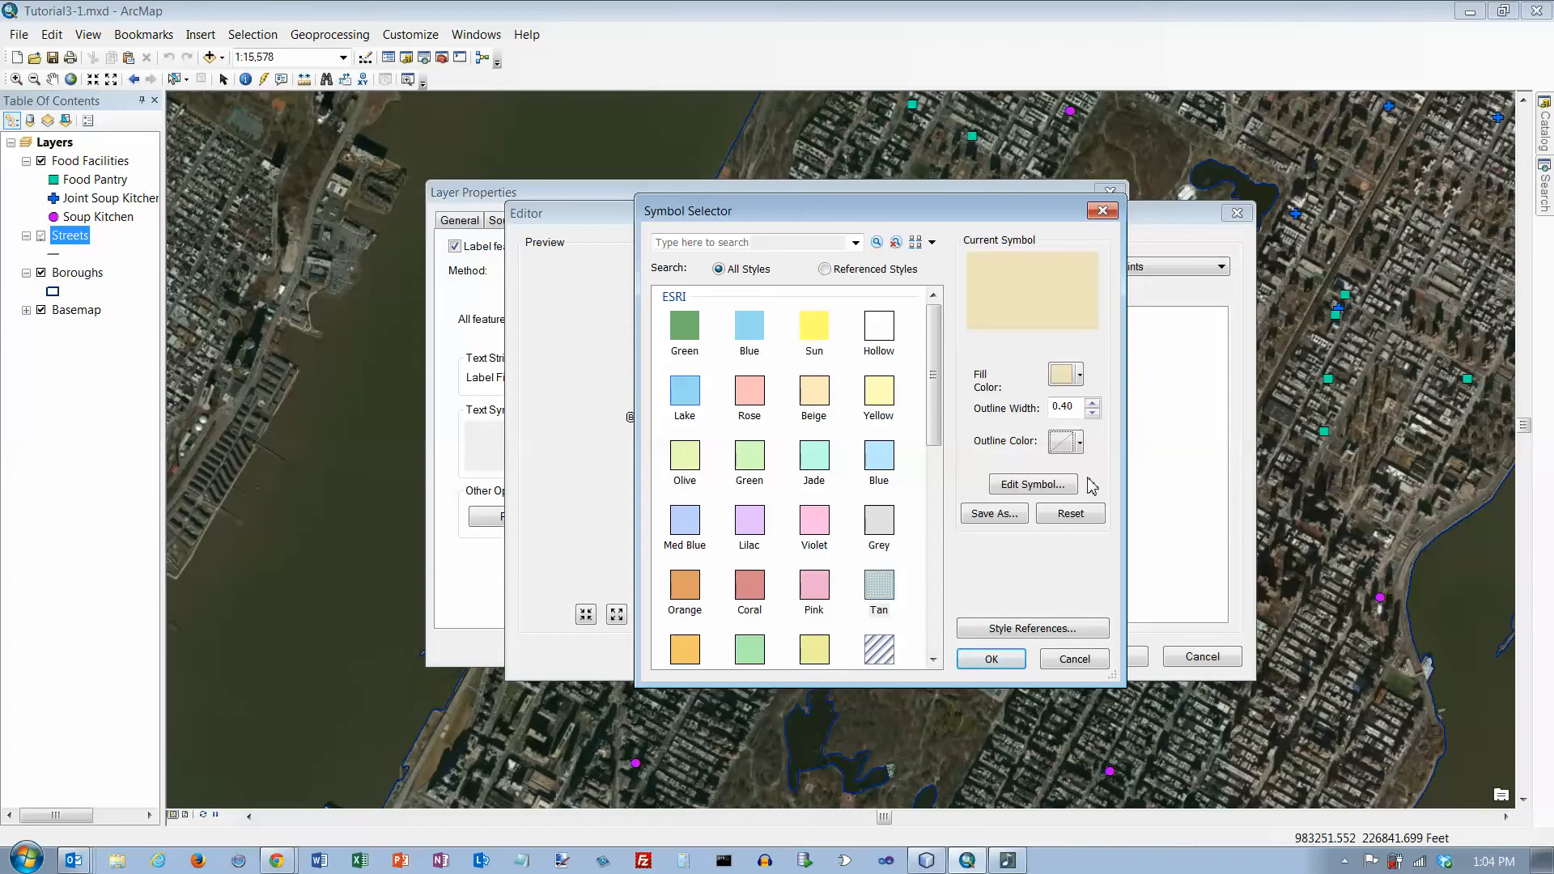
{"action": "left_click", "coordinate": [994, 659]}
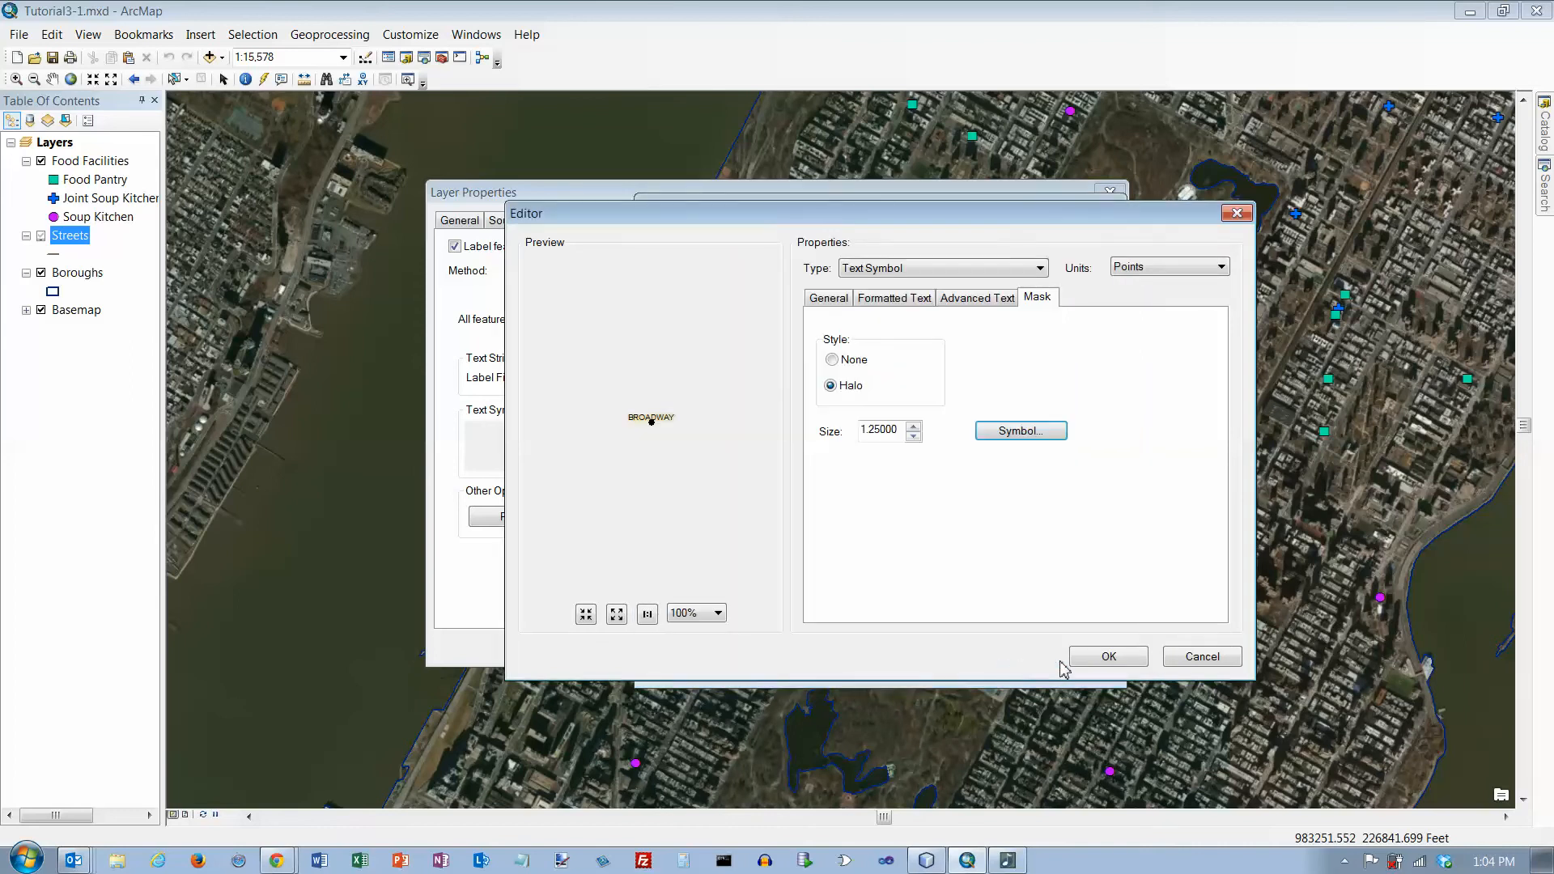
{"action": "left_click", "coordinate": [1105, 660]}
{"action": "left_click", "coordinate": [1076, 659]}
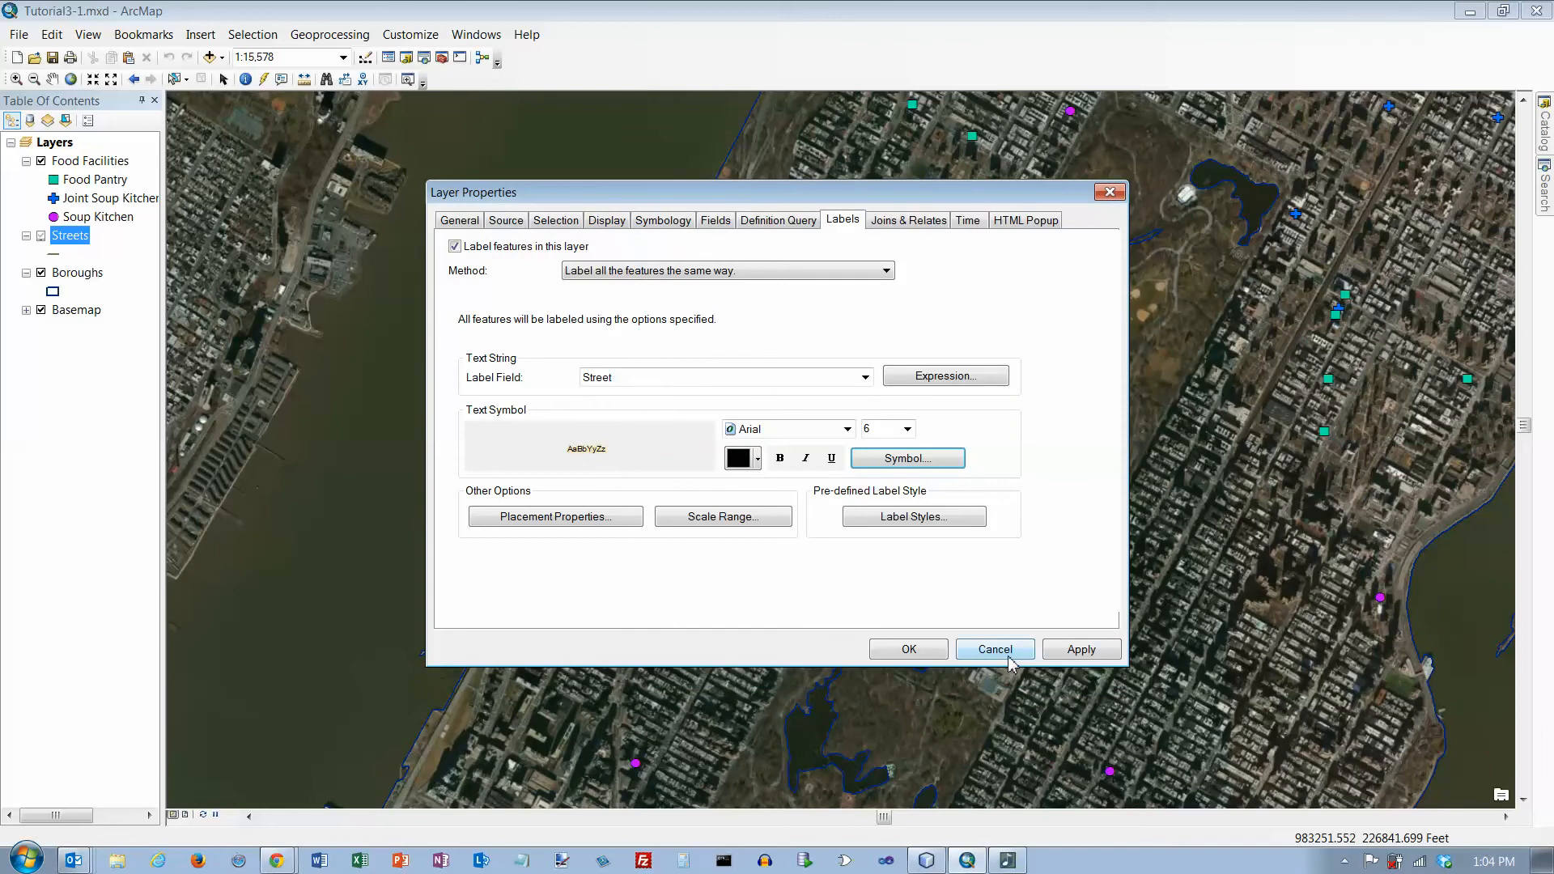
Hide the Streets labels when zoomed out beyond the current map scale of 1:15,578
{"action": "left_click", "coordinate": [710, 519]}
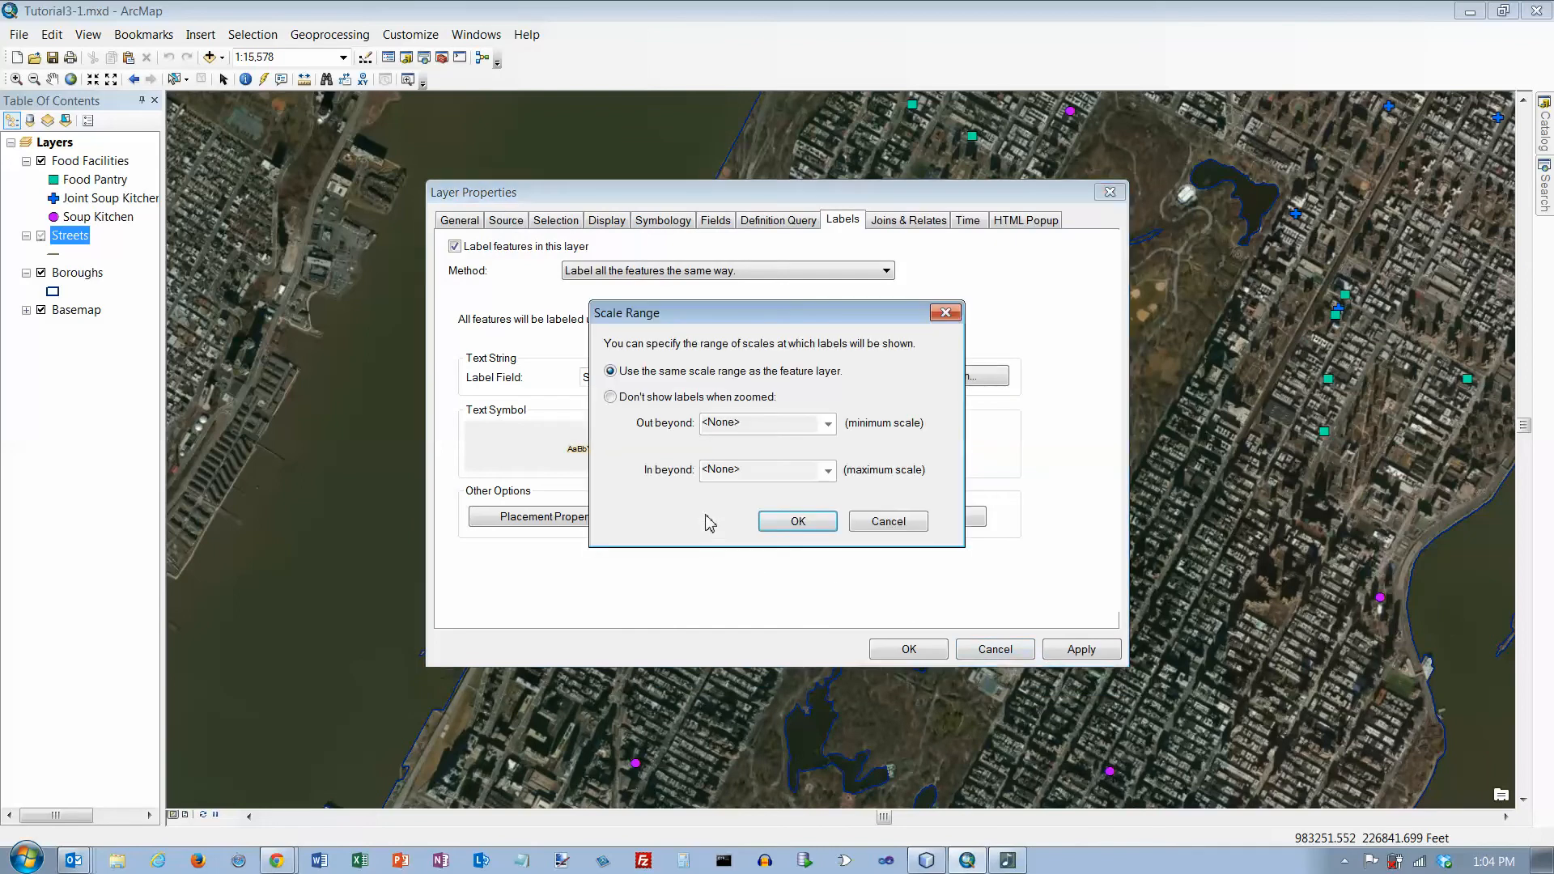
{"action": "left_click", "coordinate": [610, 397]}
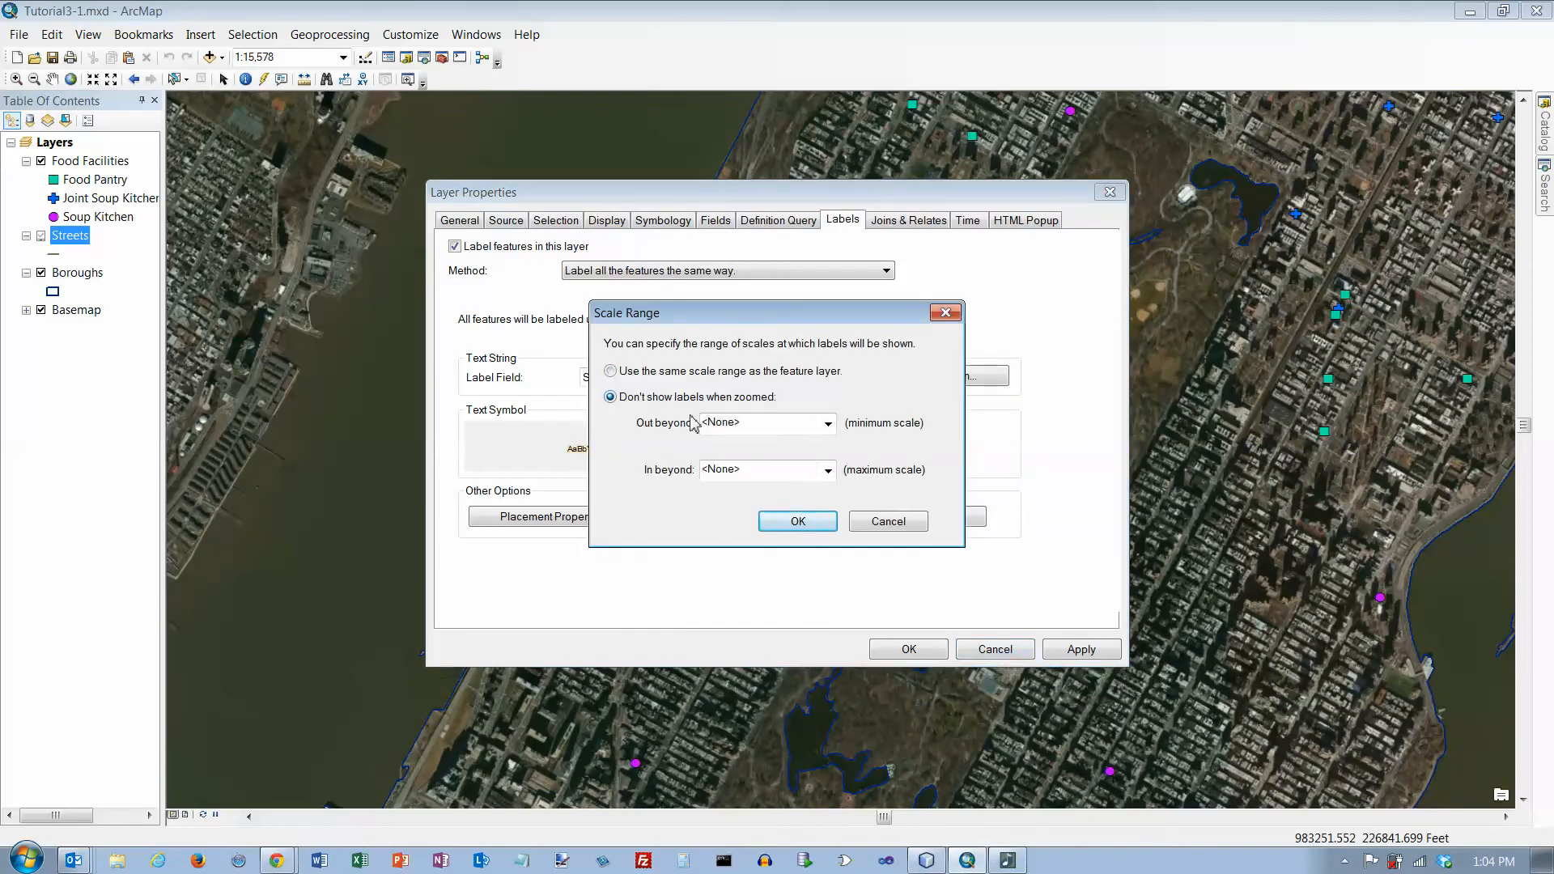
{"action": "left_click", "coordinate": [827, 423]}
{"action": "left_click", "coordinate": [773, 514]}
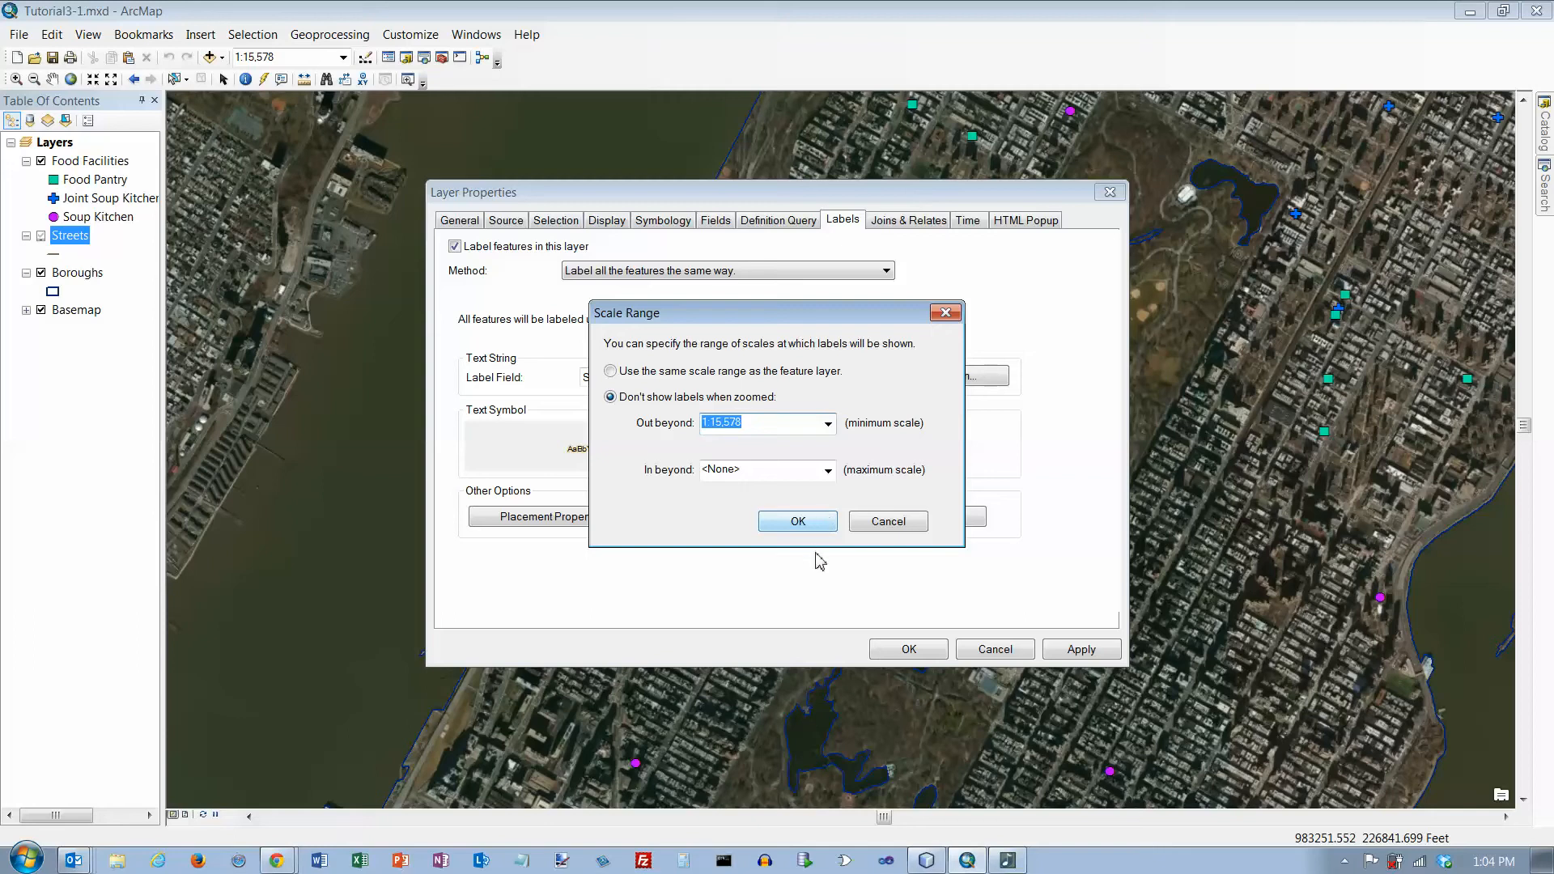
{"action": "left_click", "coordinate": [809, 526]}
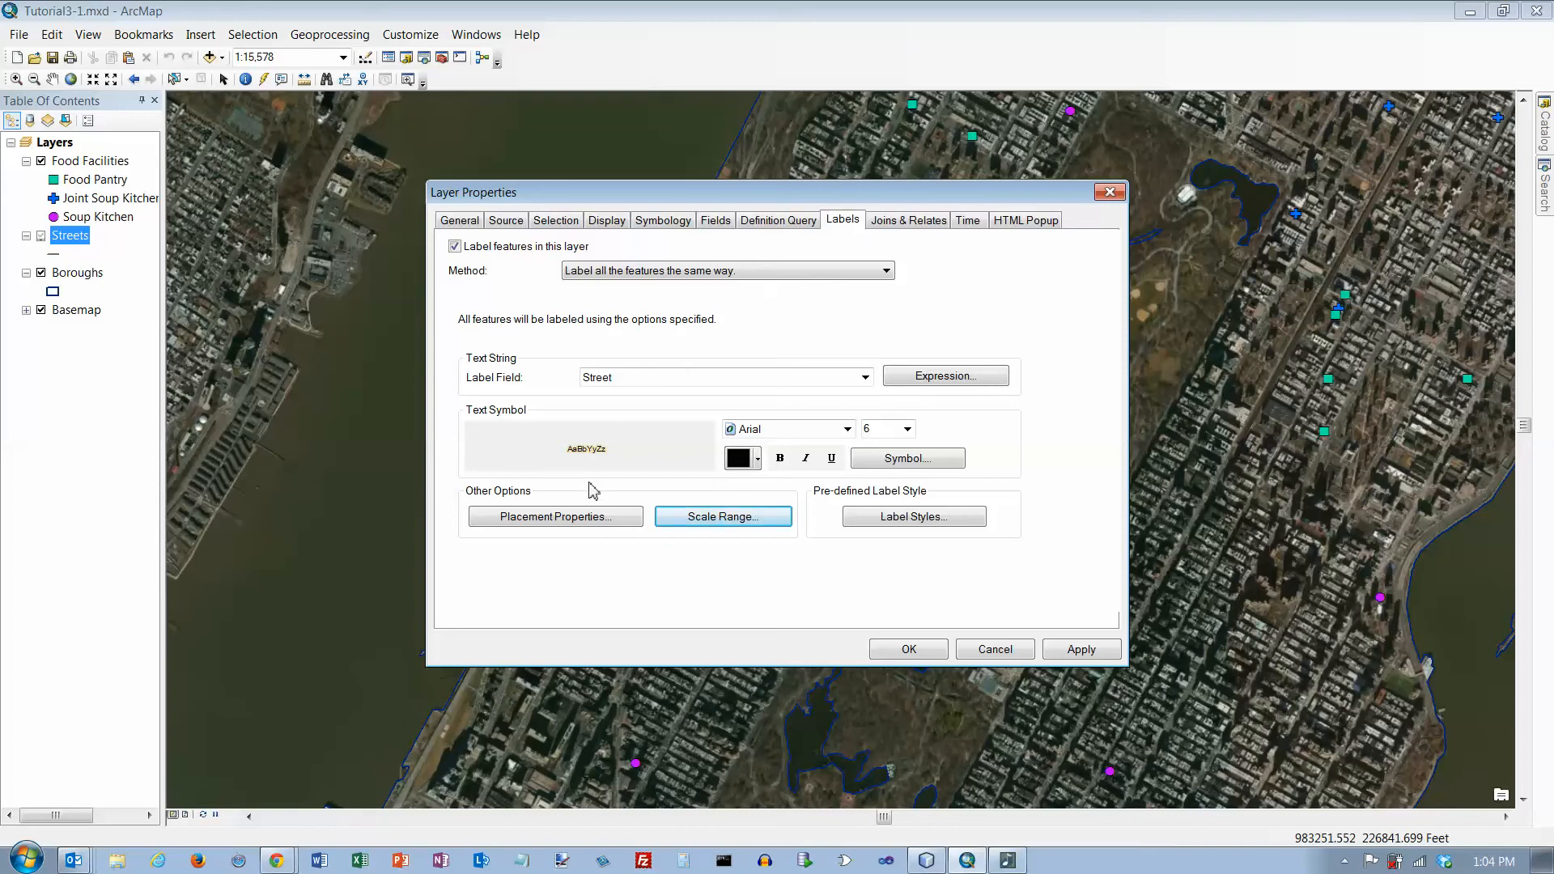
Position the Streets labels on the line instead of above it and apply the layer's label settings
{"action": "left_click", "coordinate": [586, 521]}
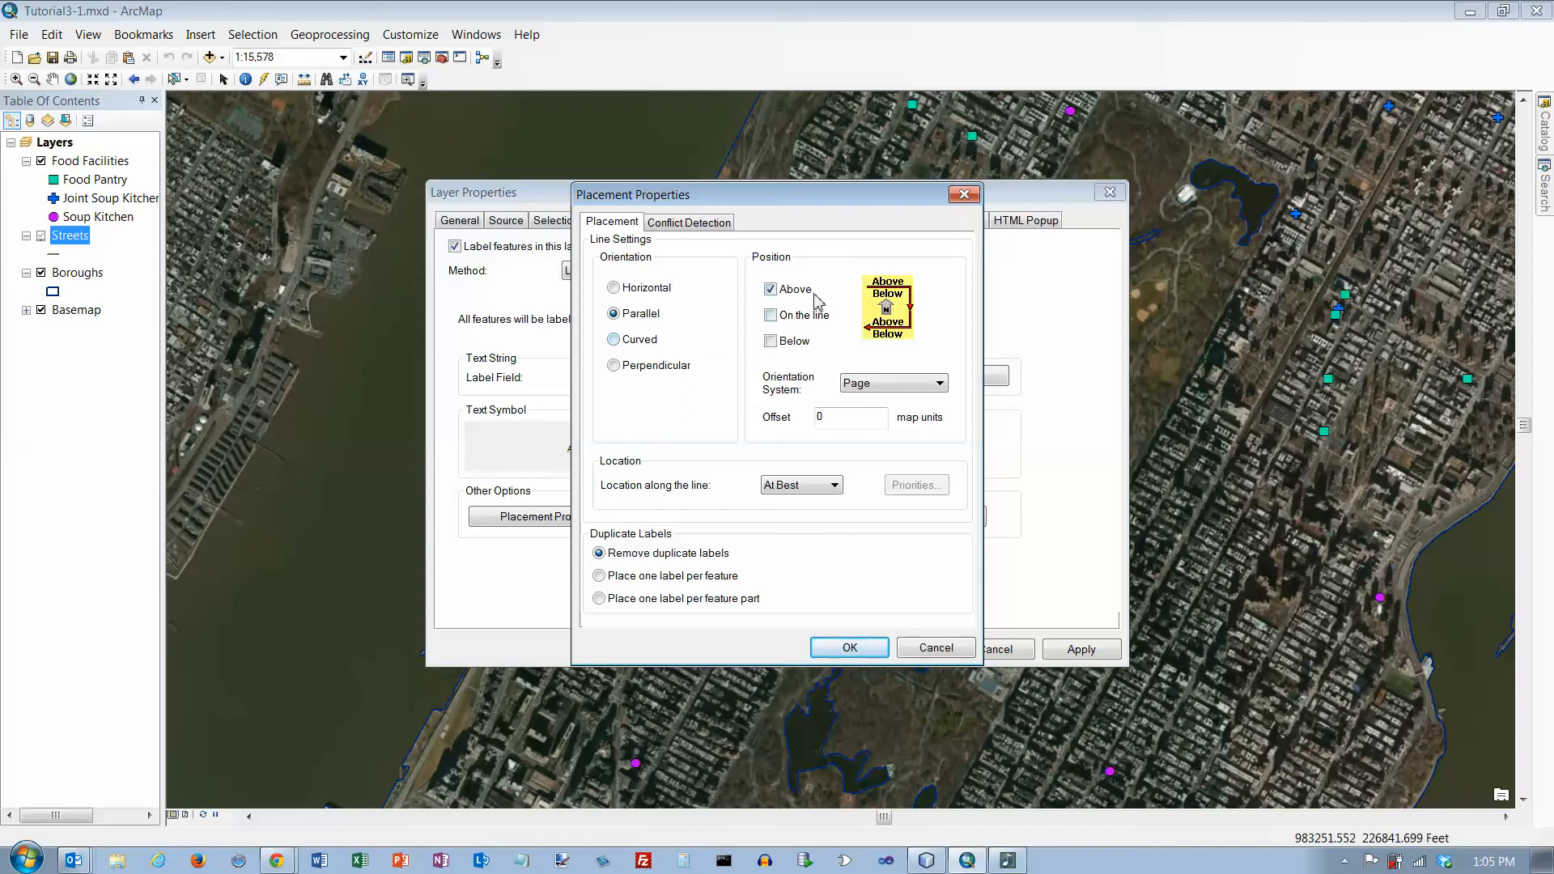
{"action": "left_click", "coordinate": [772, 317]}
{"action": "left_click", "coordinate": [770, 290]}
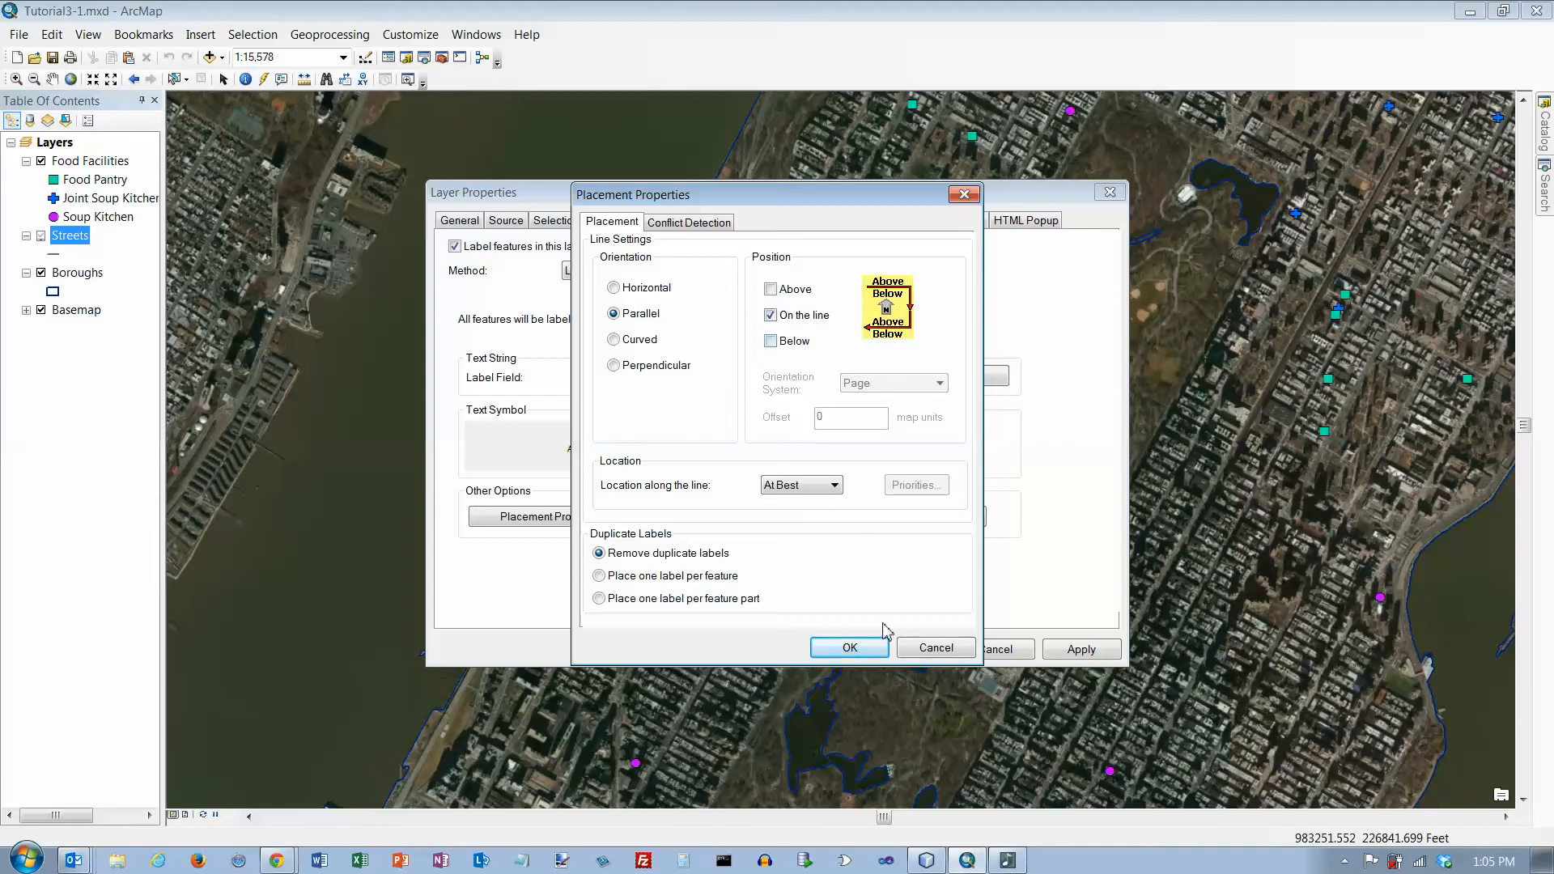
{"action": "left_click", "coordinate": [864, 648]}
{"action": "left_click", "coordinate": [907, 649]}
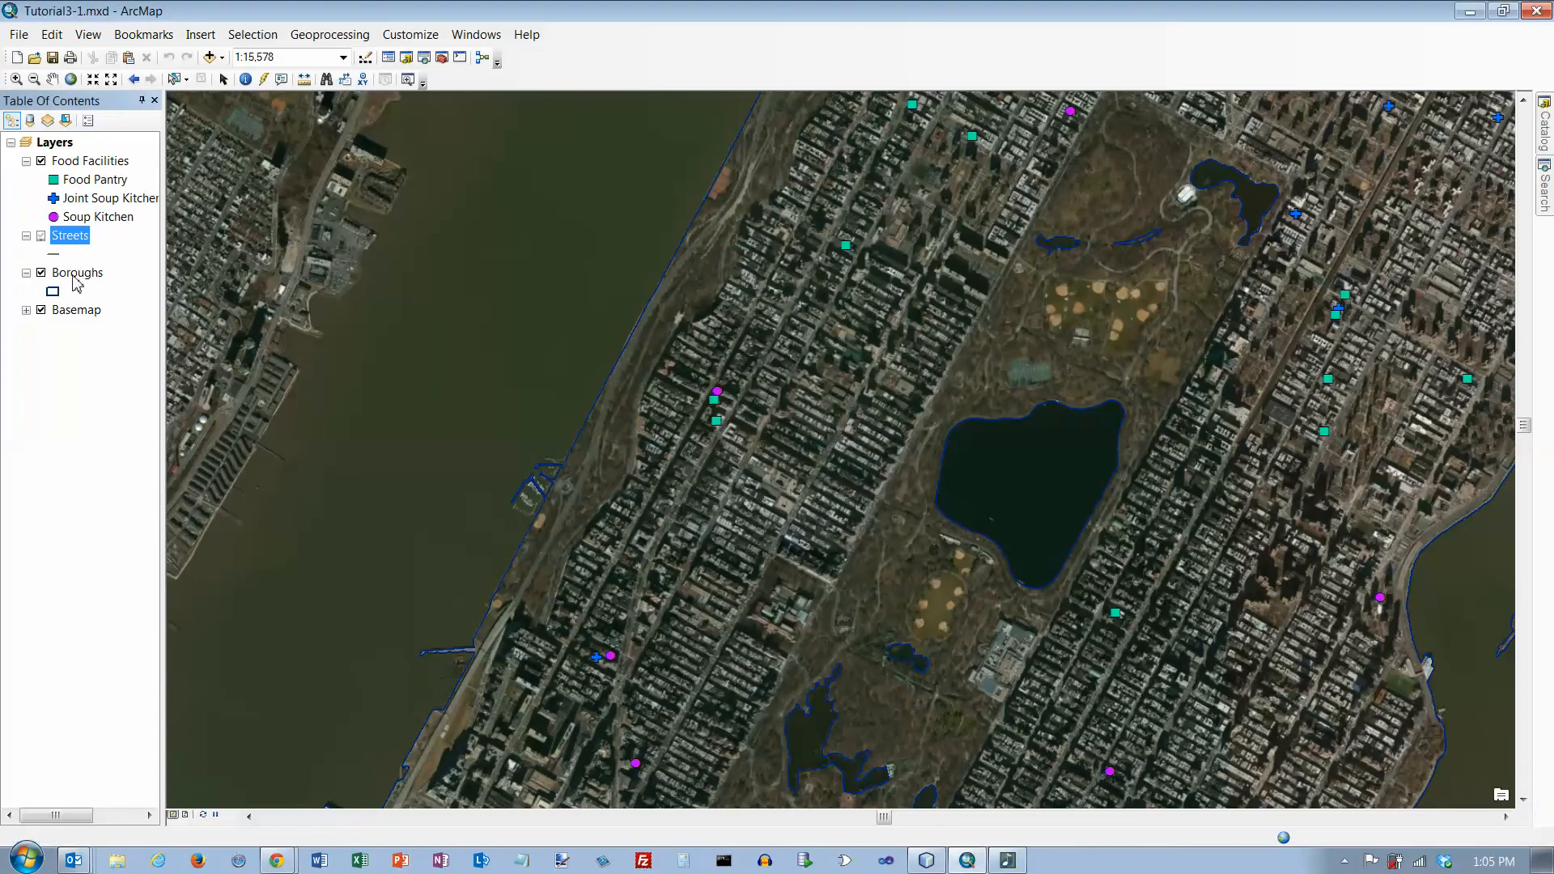
Turn on feature labels for the Boroughs layer using BoroName as the label field
{"action": "right_click", "coordinate": [73, 274]}
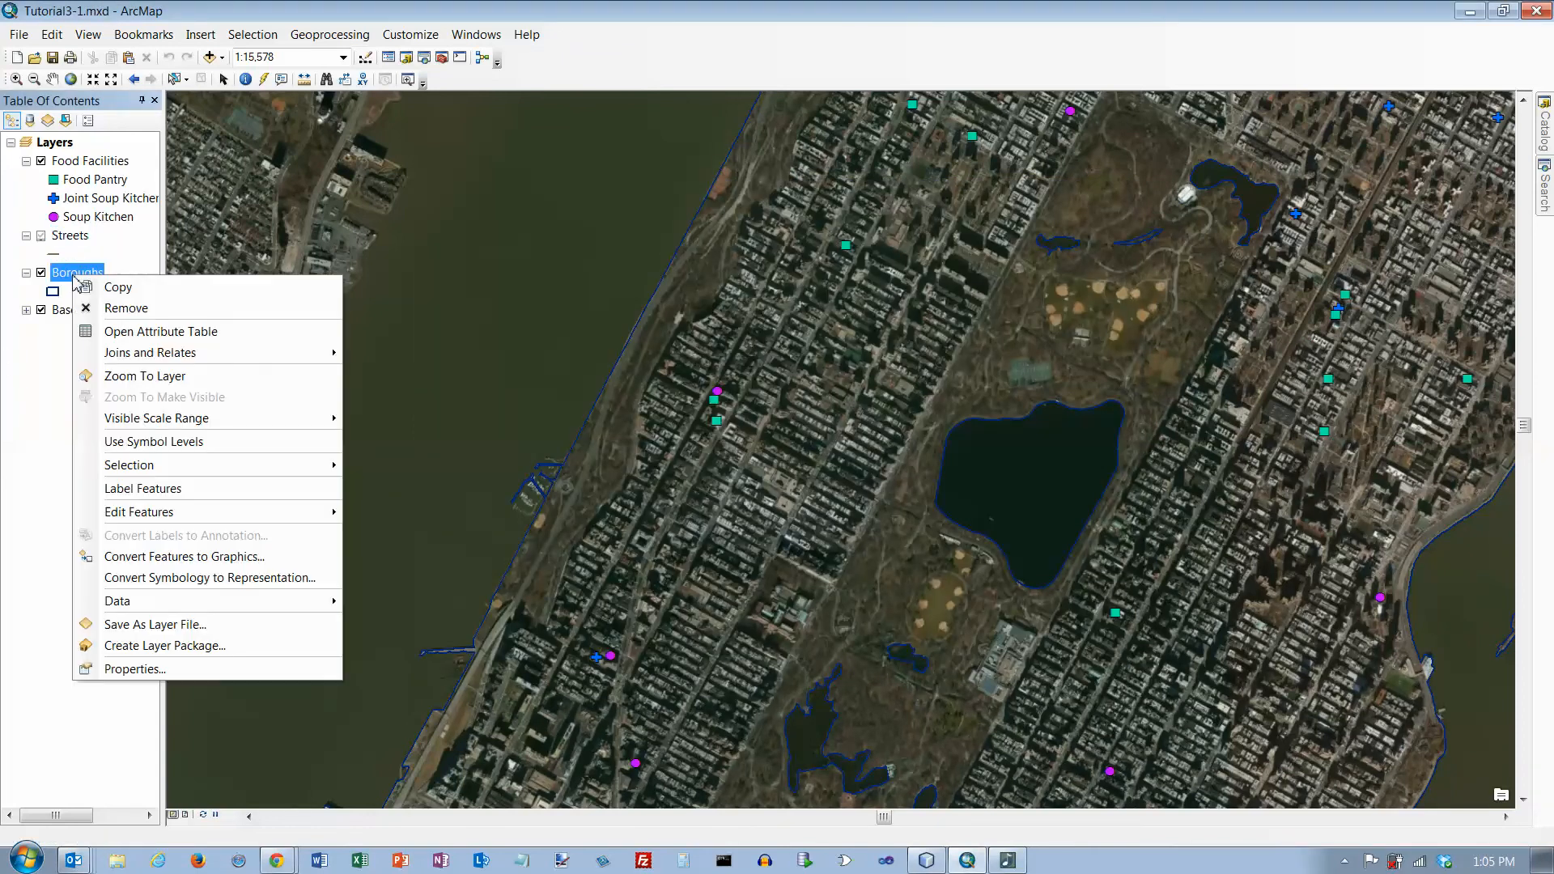
{"action": "left_click", "coordinate": [162, 668]}
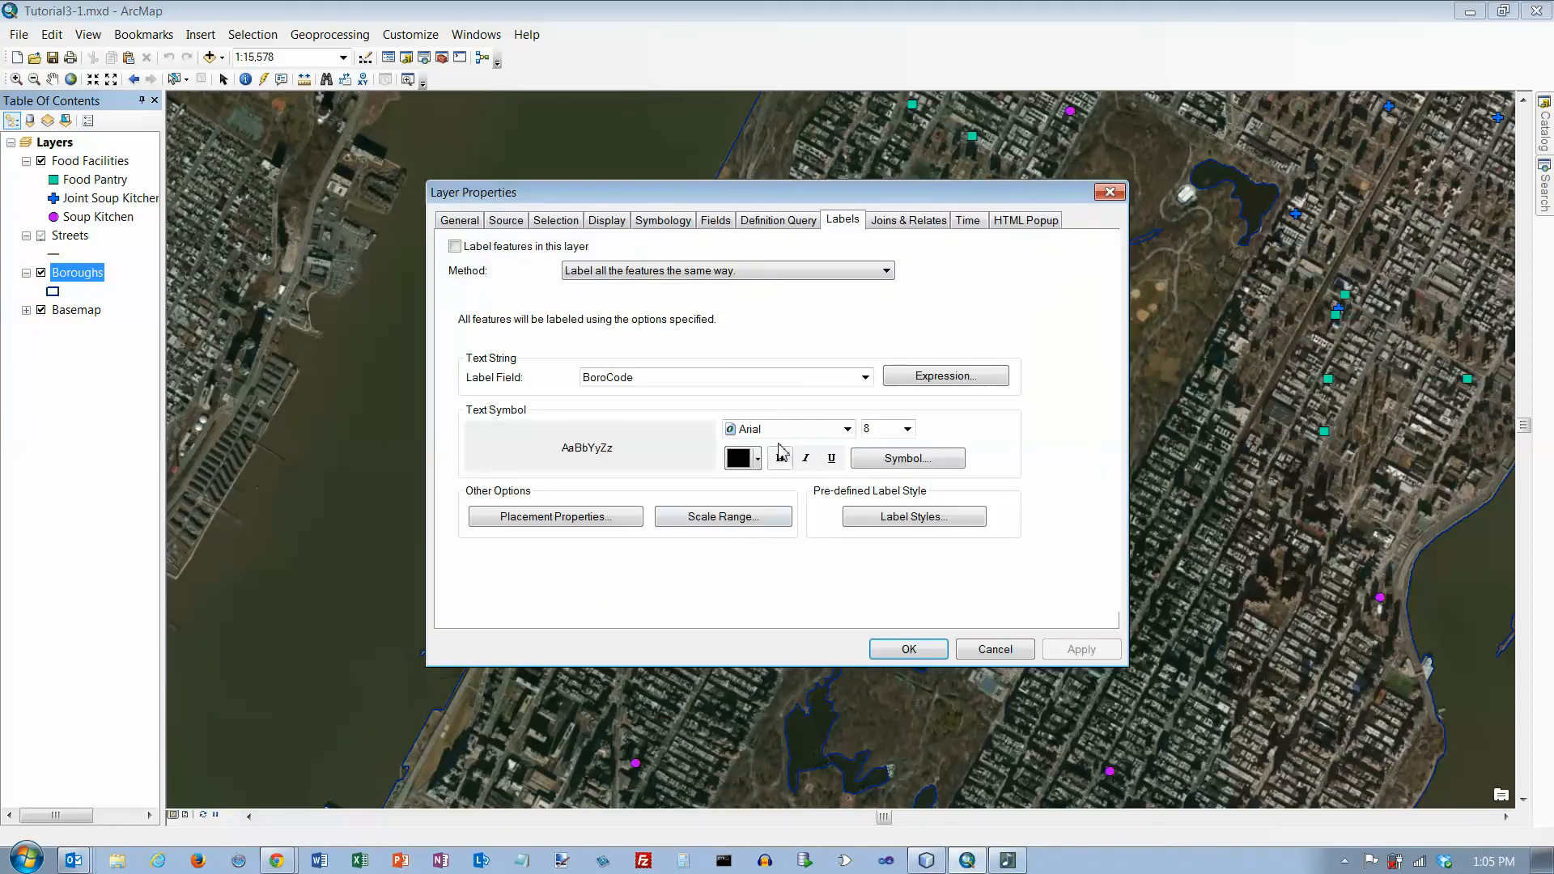
{"action": "left_click", "coordinate": [454, 248]}
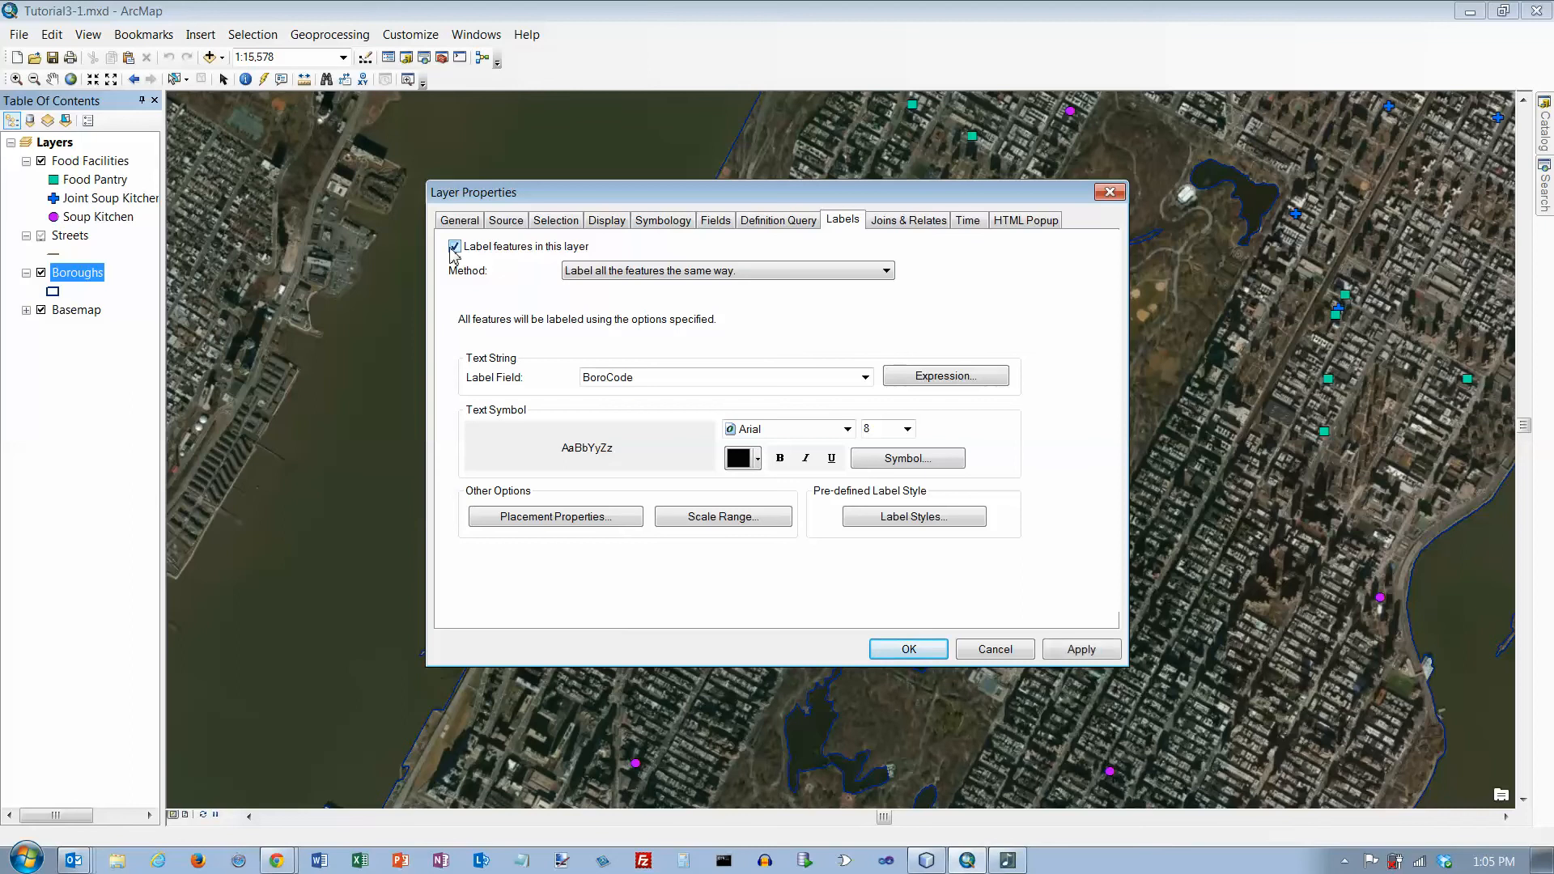
{"action": "left_click", "coordinate": [865, 377]}
{"action": "left_click", "coordinate": [773, 407]}
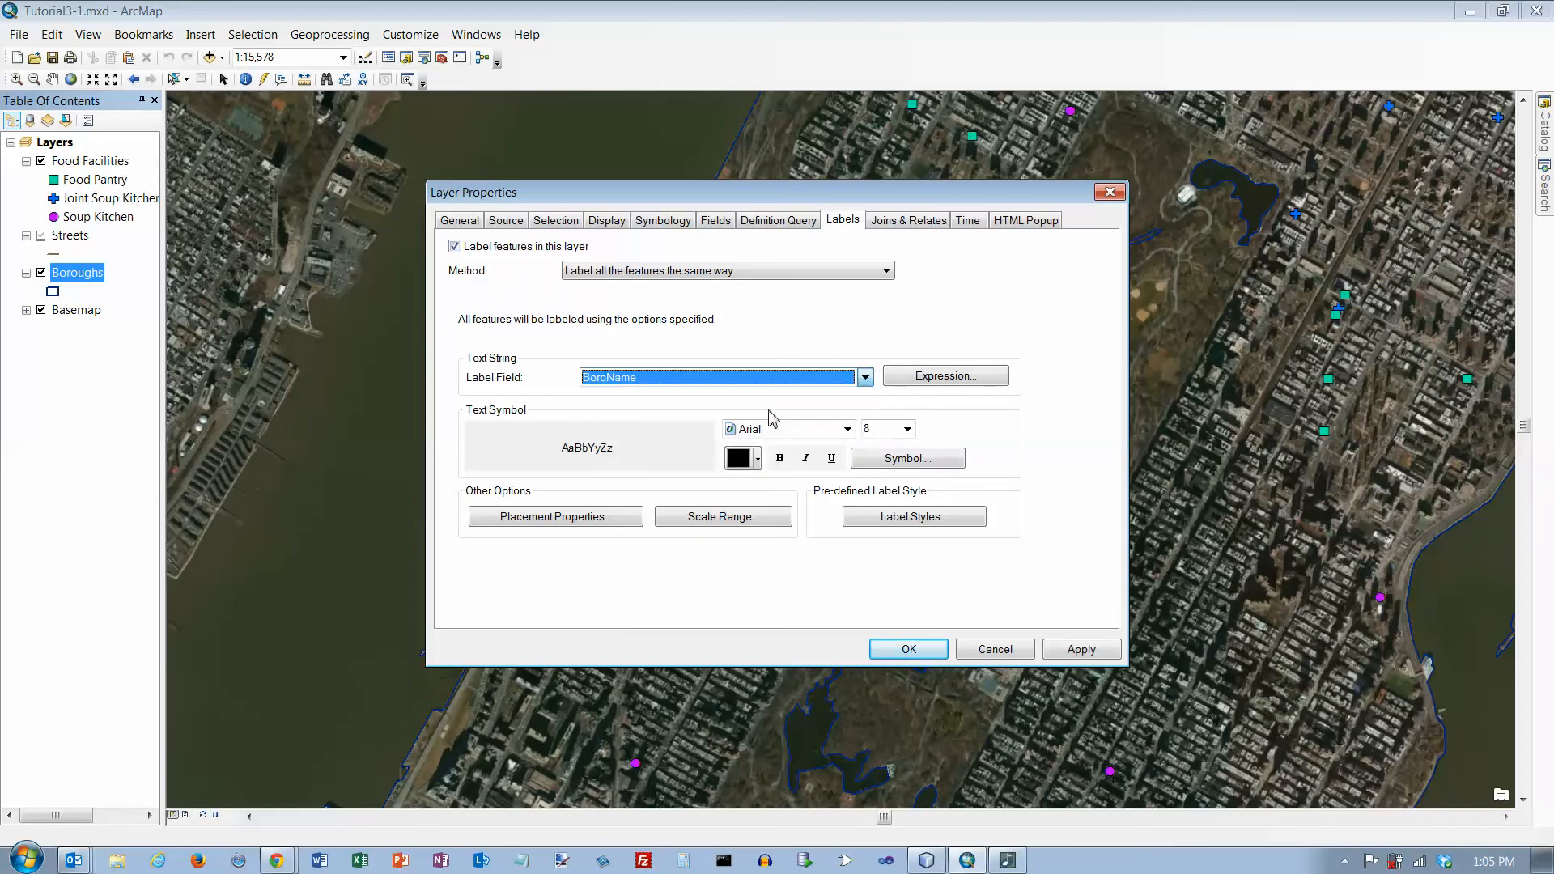
Set the halo mask size of the Boroughs label text to 1.5 points
{"action": "left_click", "coordinate": [915, 467]}
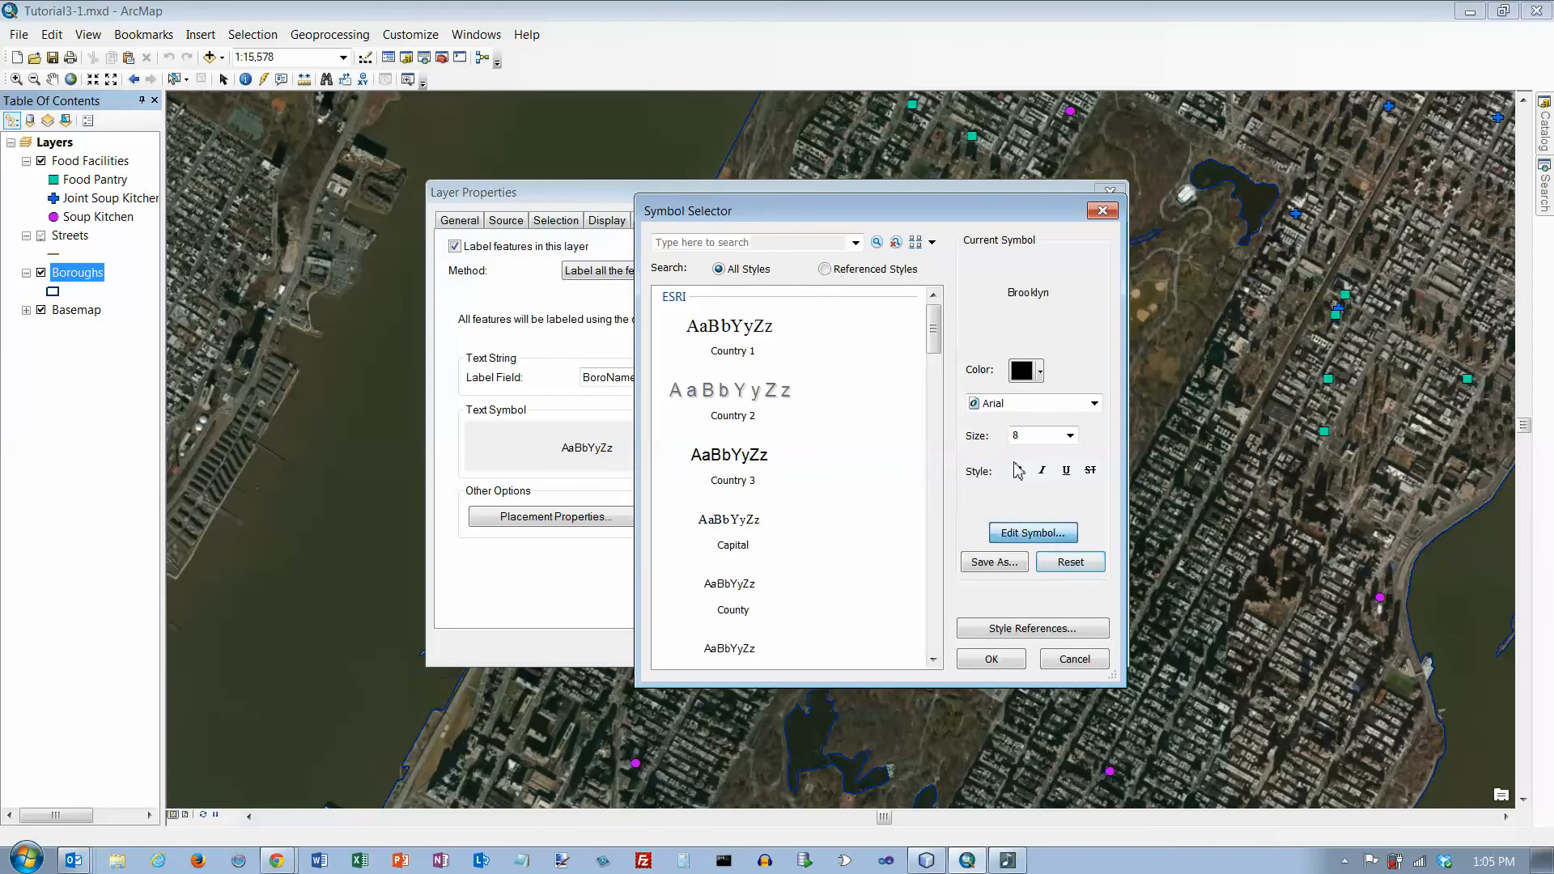
{"action": "left_click", "coordinate": [1024, 532]}
{"action": "left_click", "coordinate": [1037, 298]}
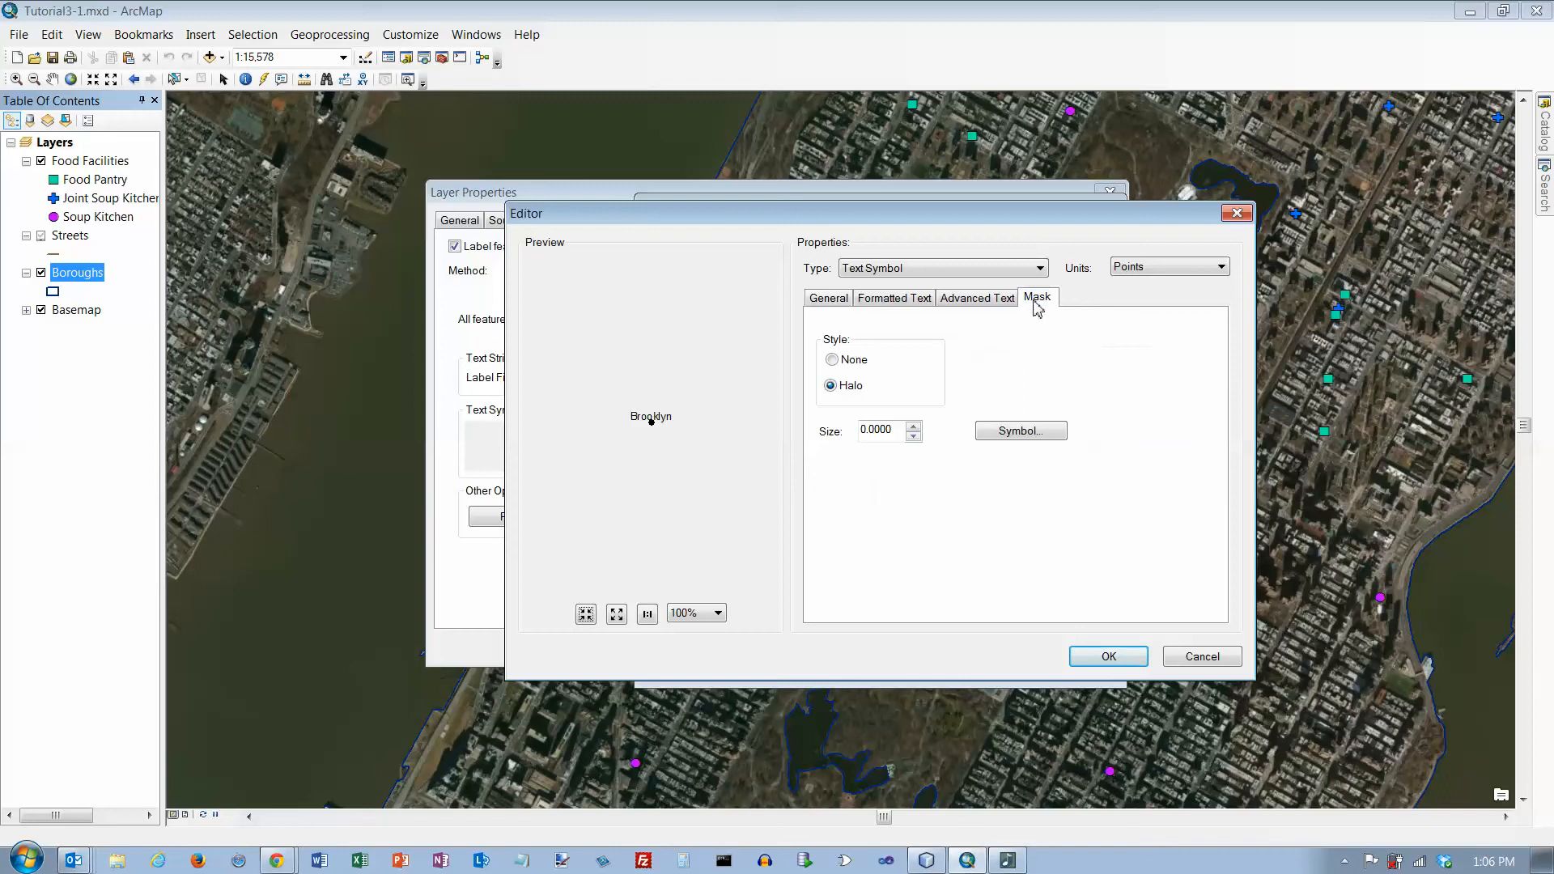
{"action": "left_click_drag", "start_coordinate": [898, 429], "coordinate": [833, 431]}
{"action": "type", "text": "1.5"}
Fill the Boroughs label halo with the light Blue symbol without an outline color and apply the layer's label settings
{"action": "left_click", "coordinate": [1041, 433]}
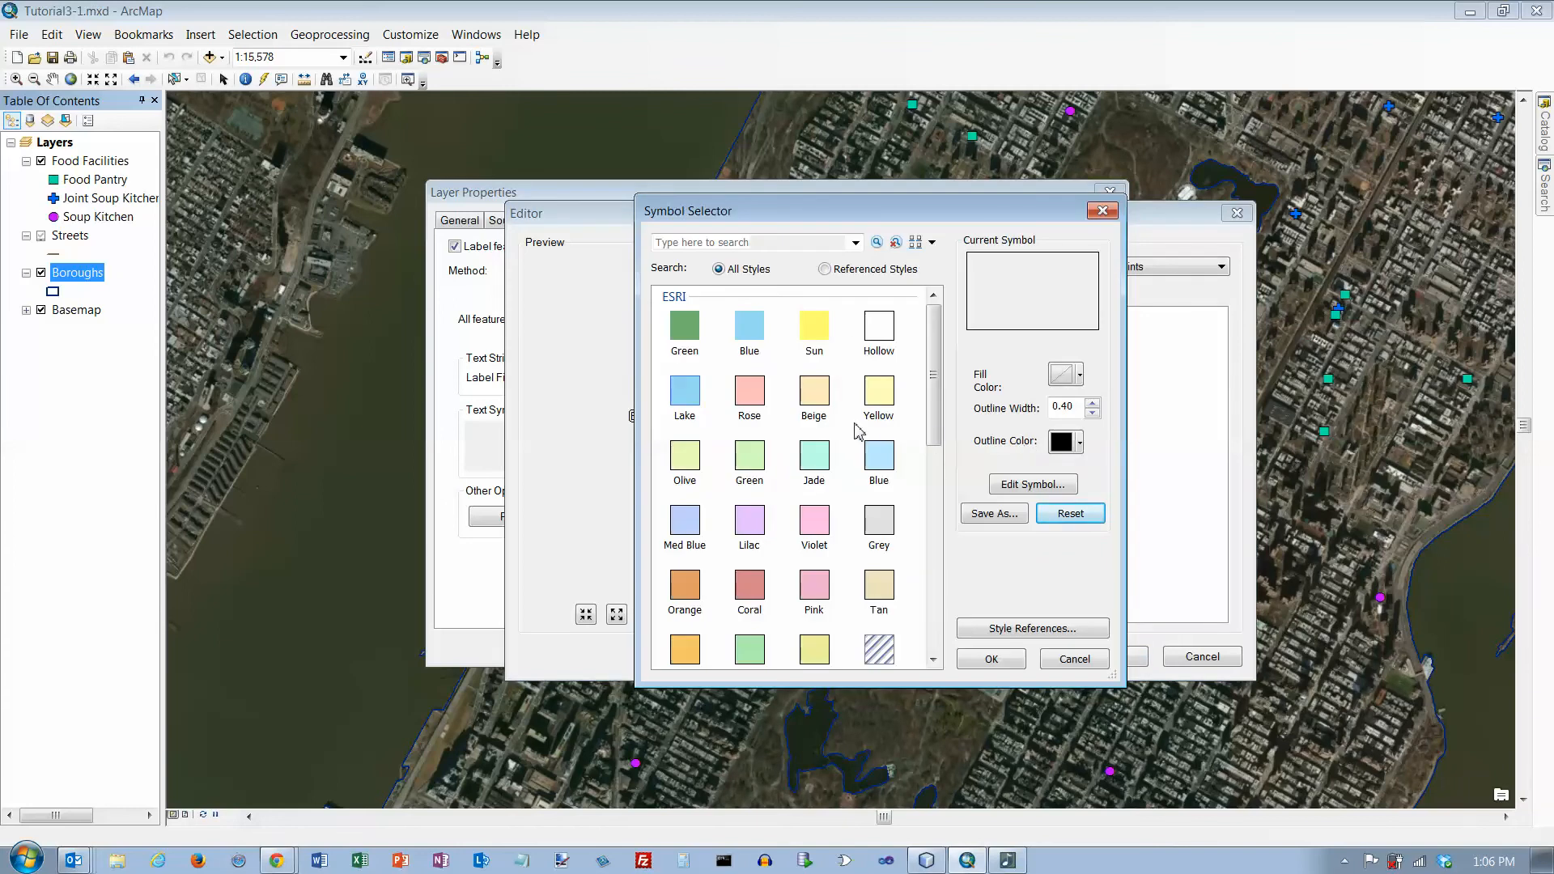
{"action": "left_click", "coordinate": [877, 458]}
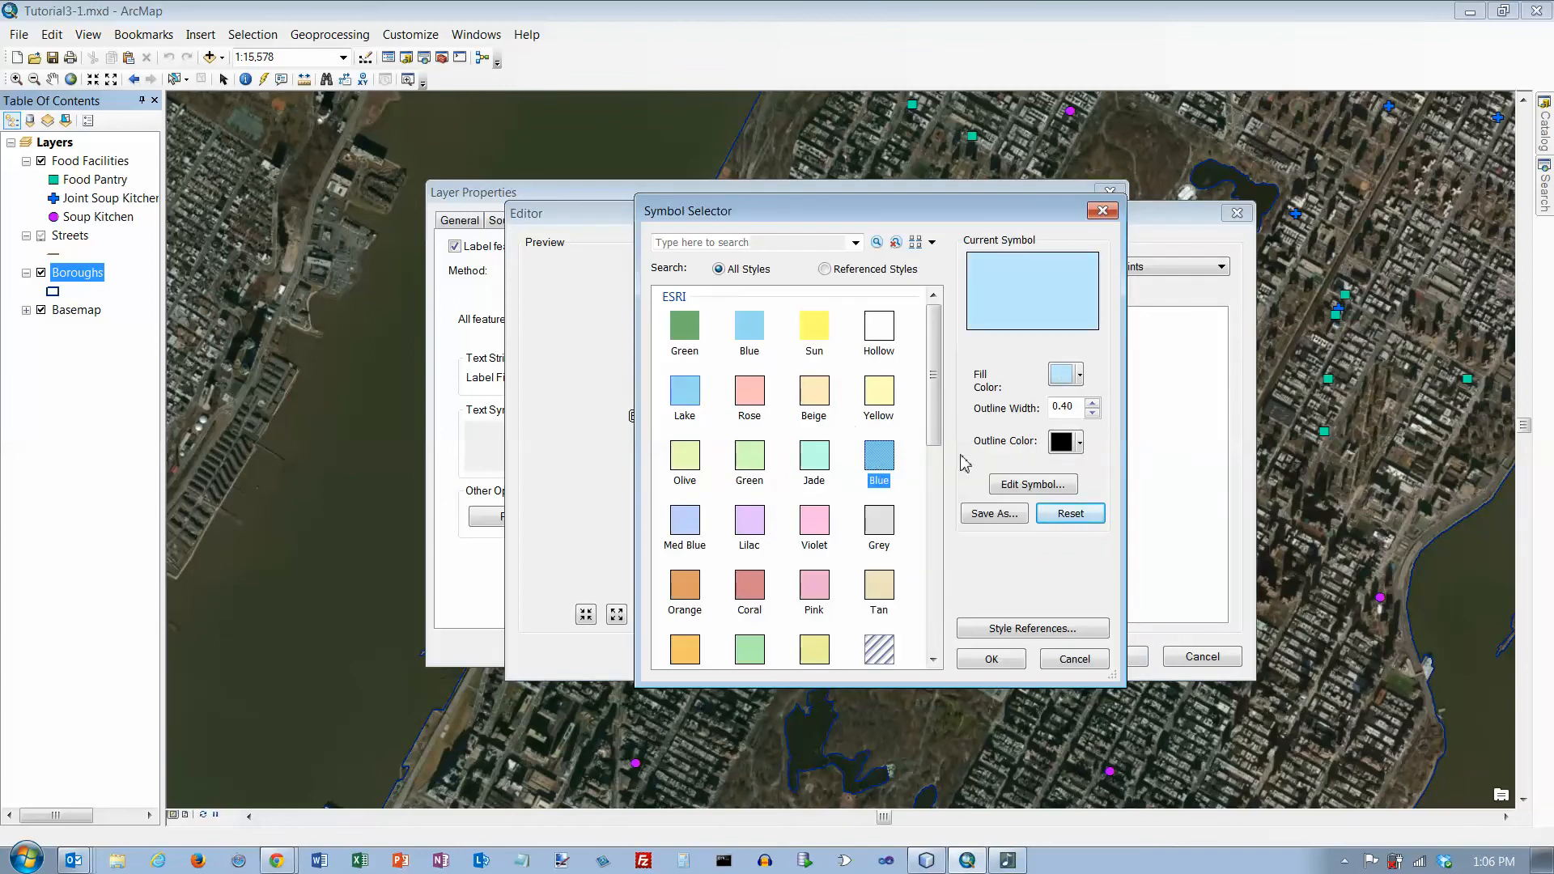
{"action": "left_click", "coordinate": [1081, 443]}
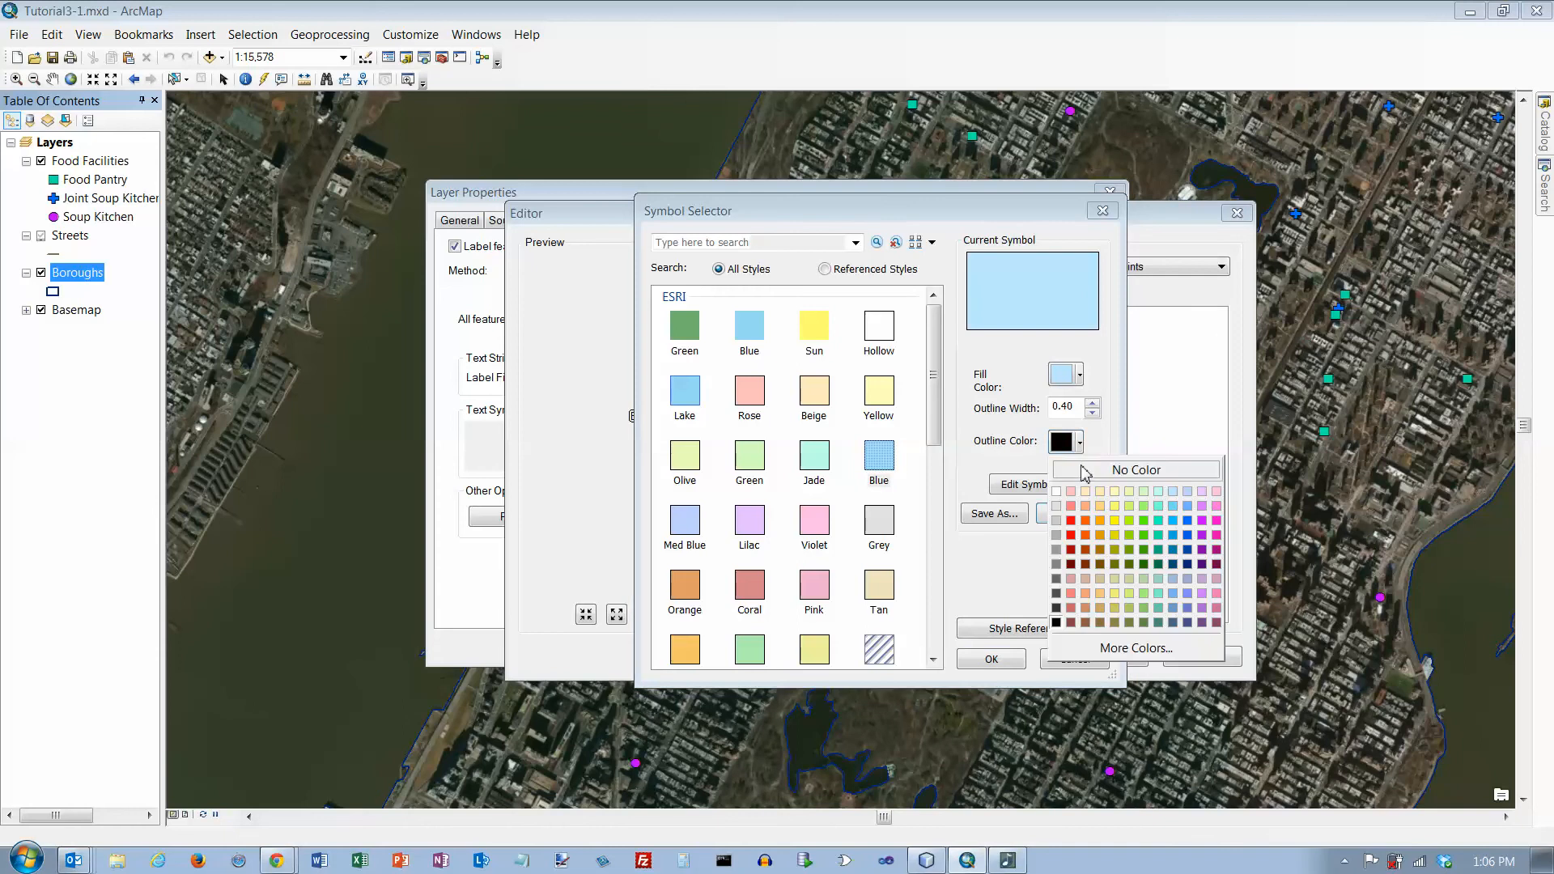
{"action": "left_click", "coordinate": [1087, 471]}
{"action": "left_click", "coordinate": [1005, 662]}
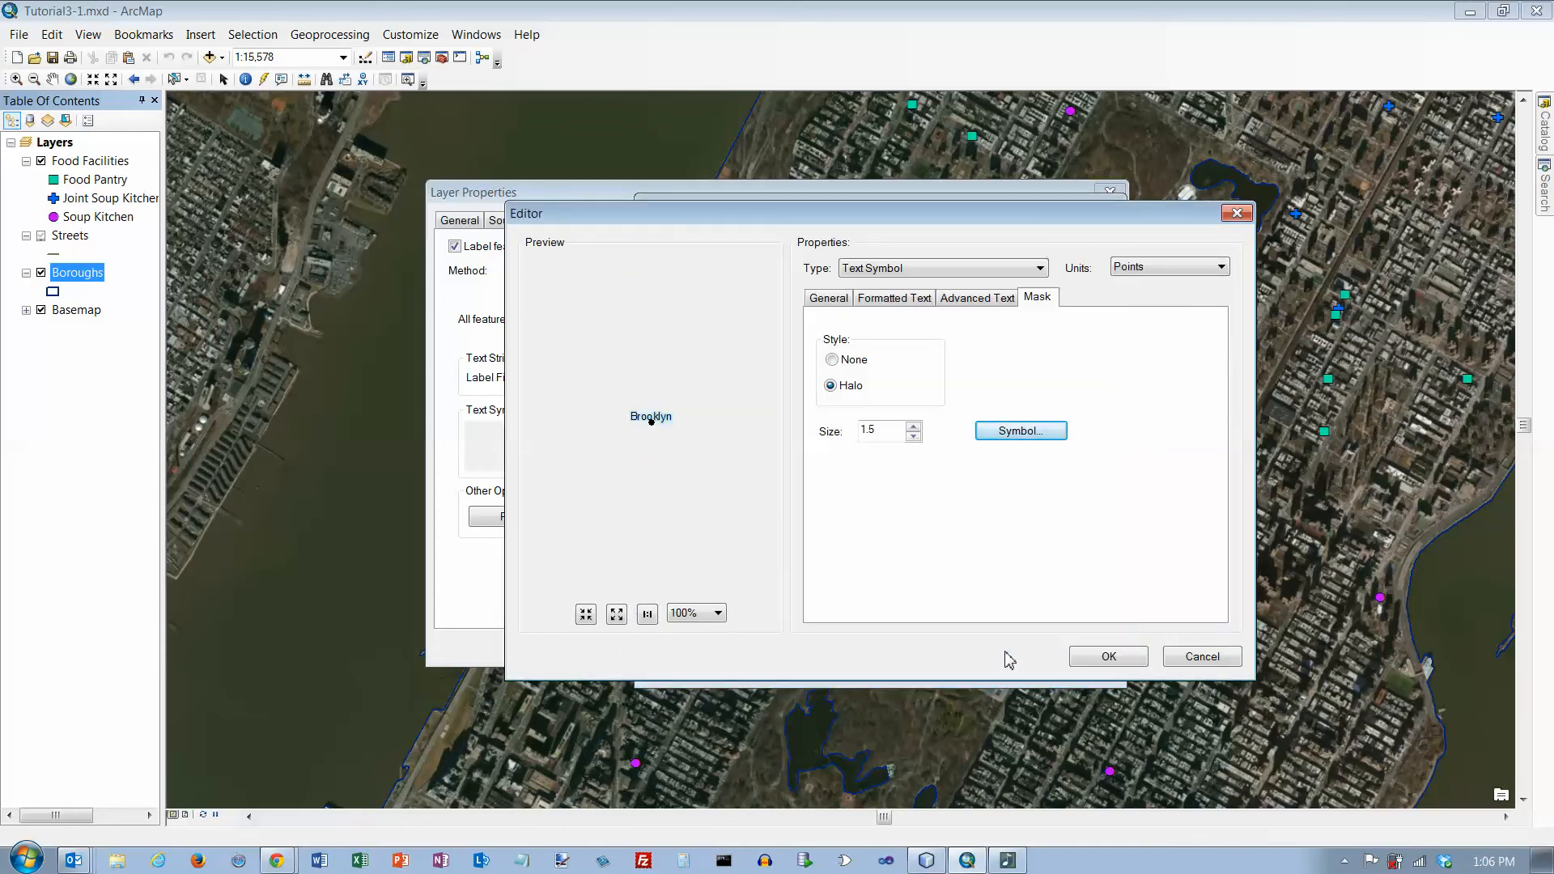
{"action": "left_click", "coordinate": [1073, 657]}
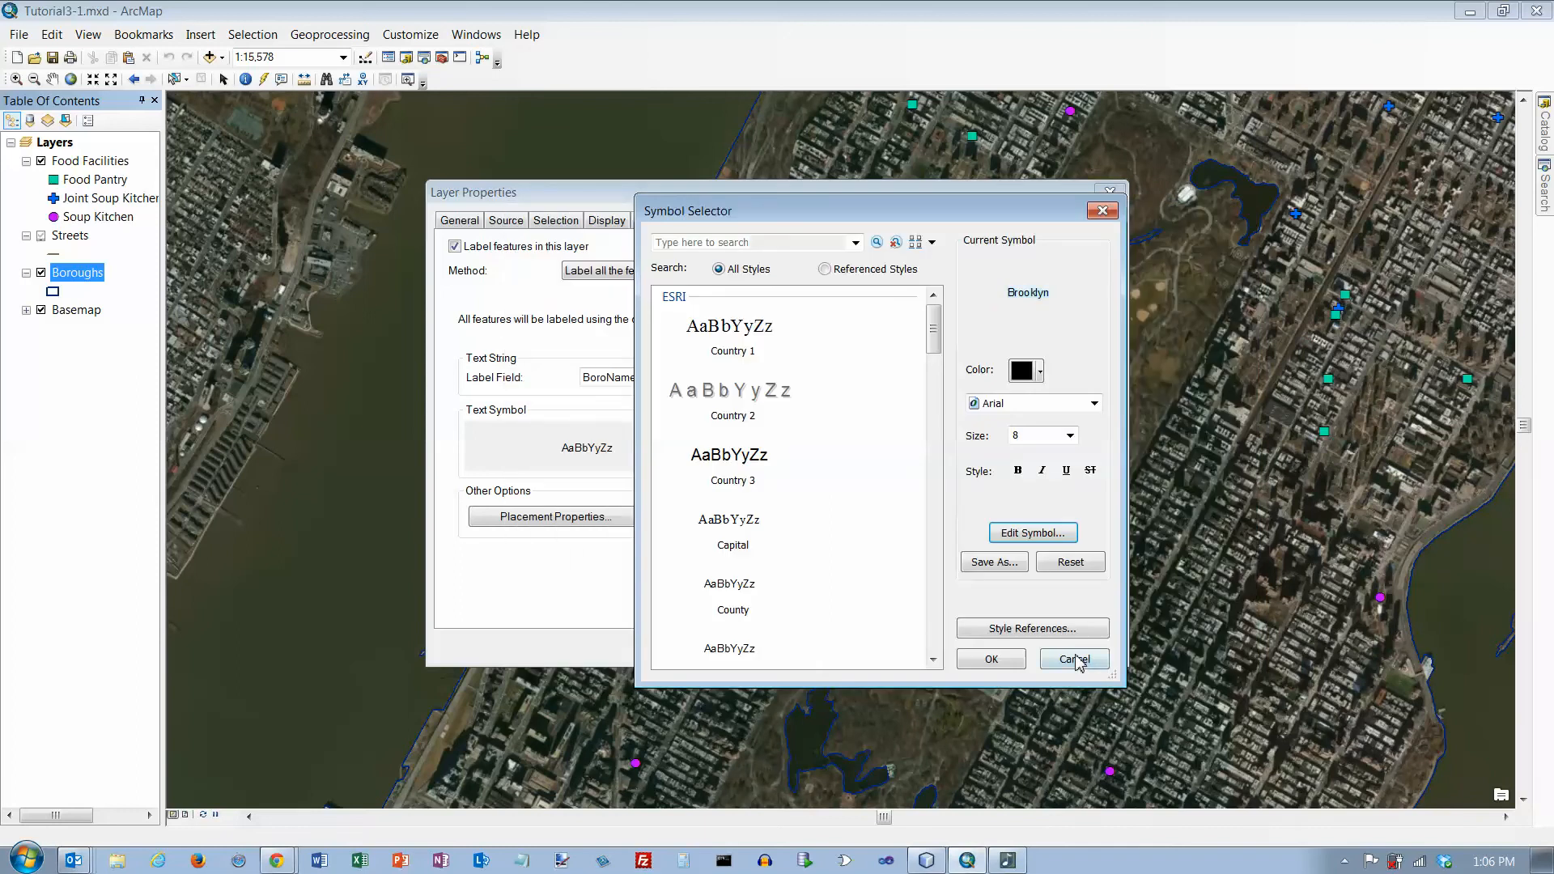
{"action": "left_click", "coordinate": [1012, 664]}
{"action": "left_click", "coordinate": [939, 657]}
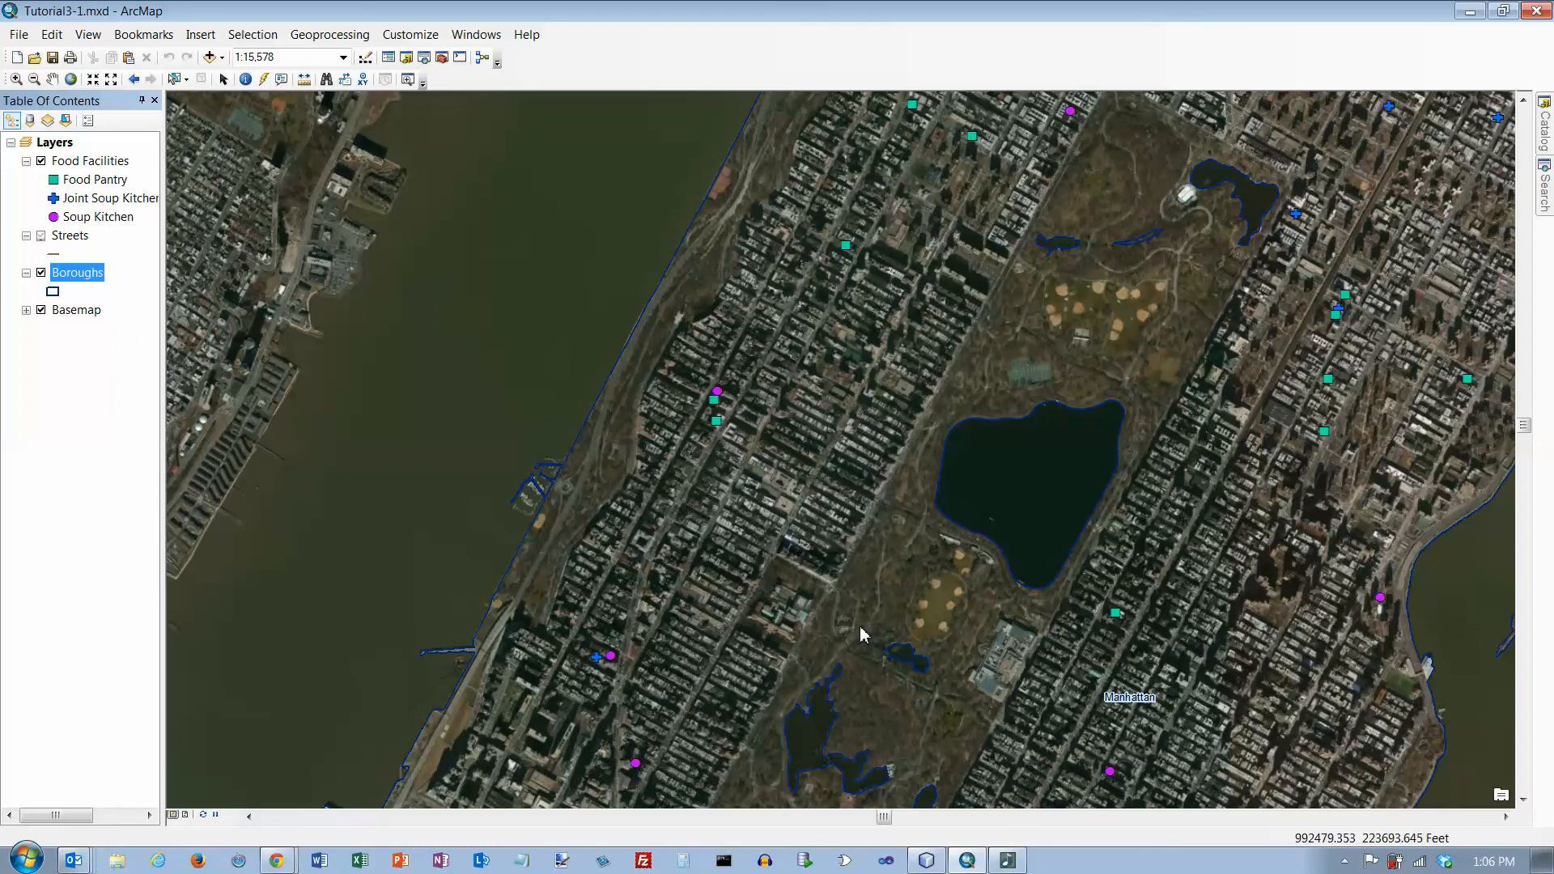
Switch to the bookmarked view at 1:15,576 and hide the Boroughs labels when zoomed in beyond that scale
{"action": "left_click", "coordinate": [144, 34]}
{"action": "left_click", "coordinate": [187, 149]}
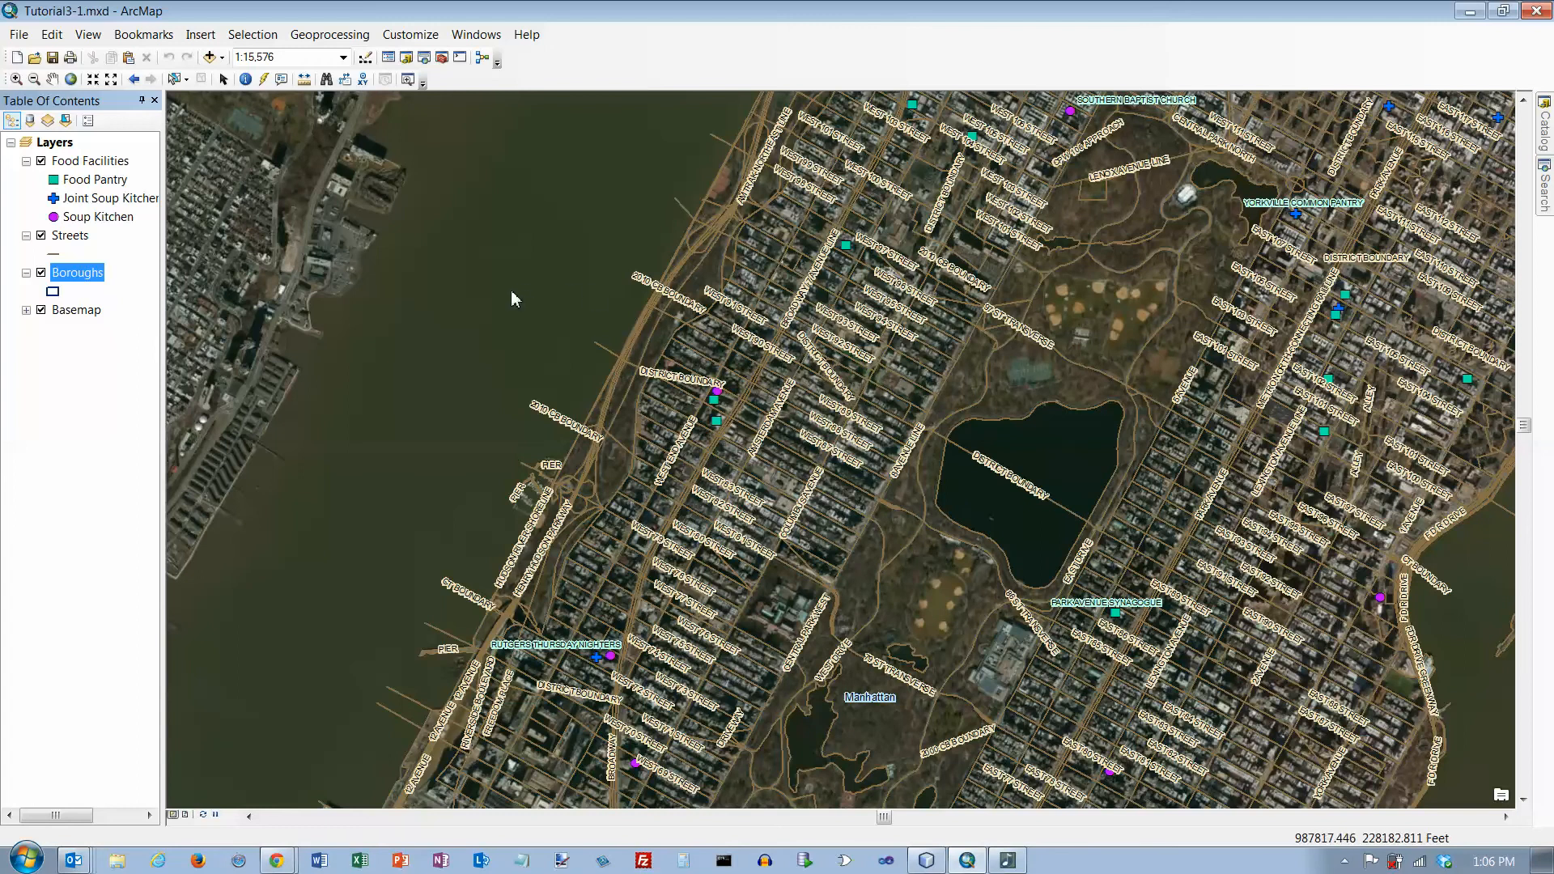
{"action": "right_click", "coordinate": [77, 280]}
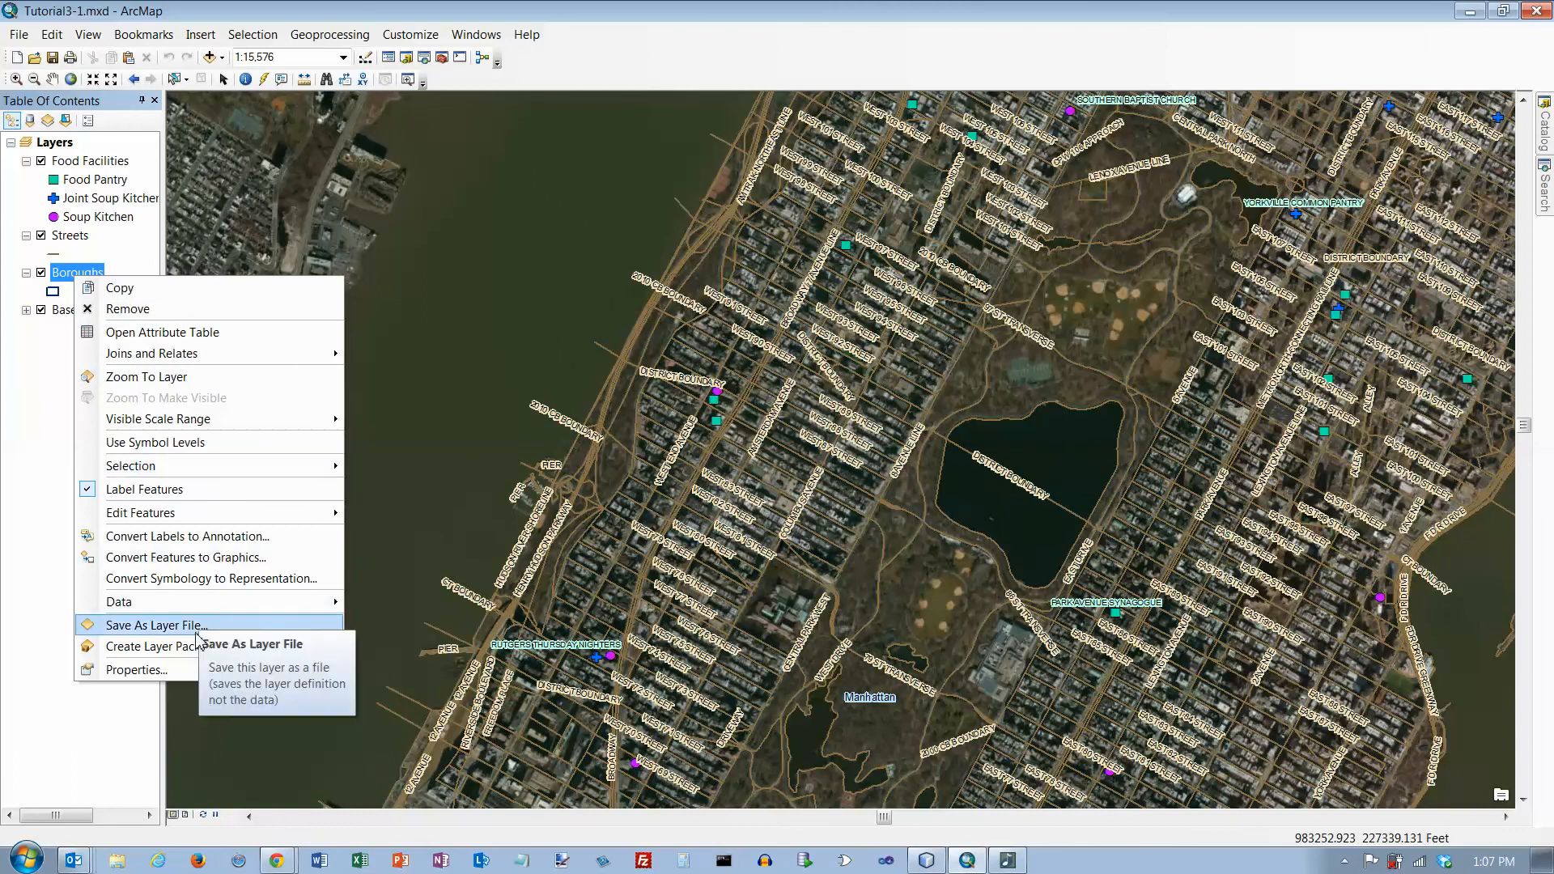
{"action": "left_click", "coordinate": [185, 681]}
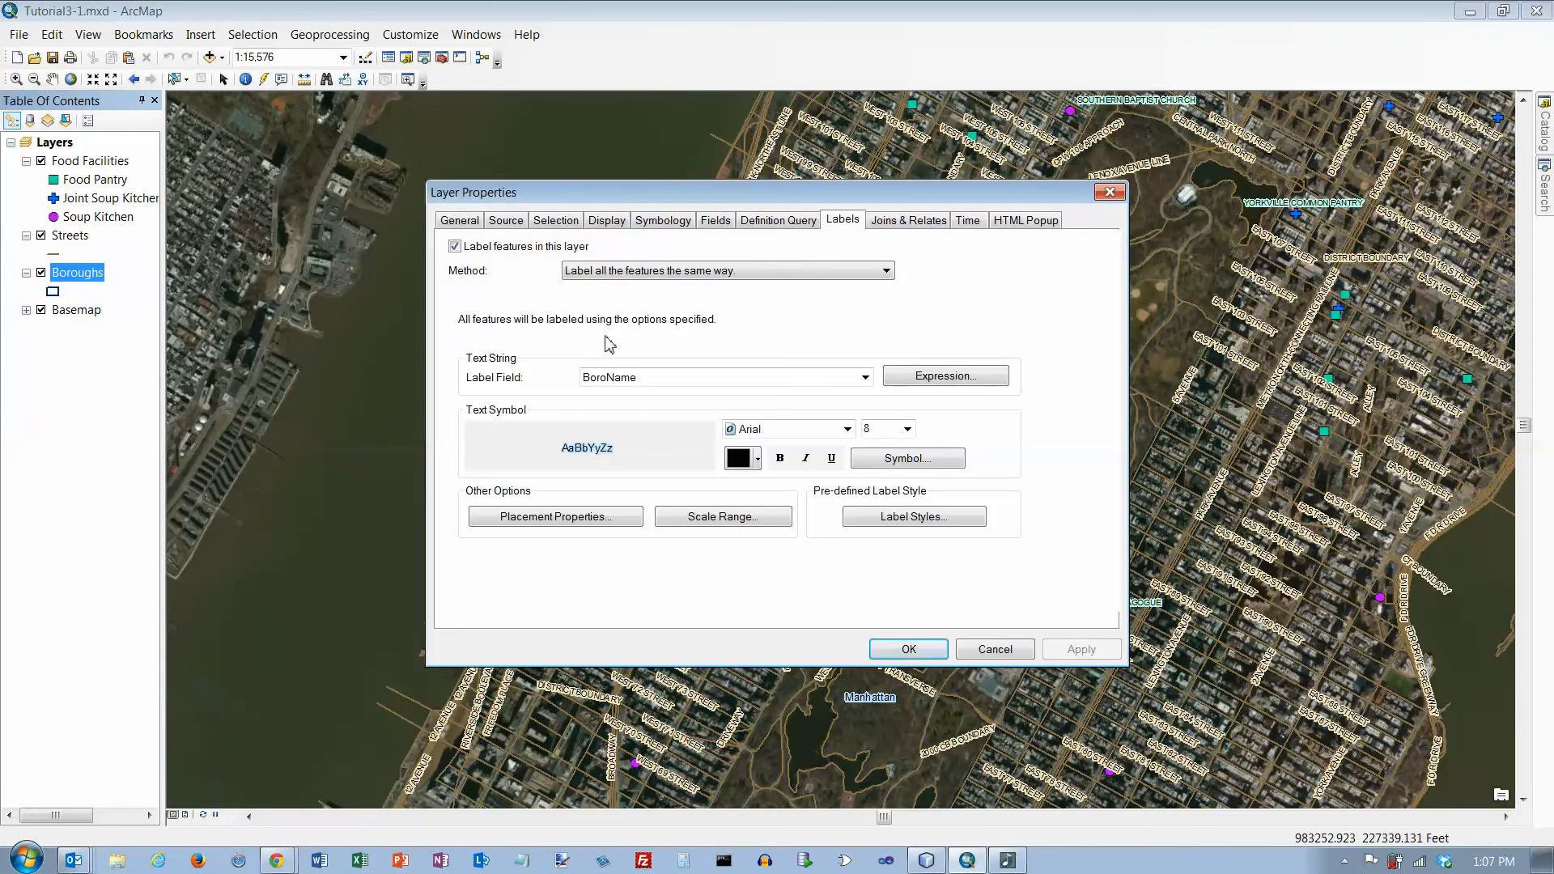
{"action": "left_click", "coordinate": [701, 518]}
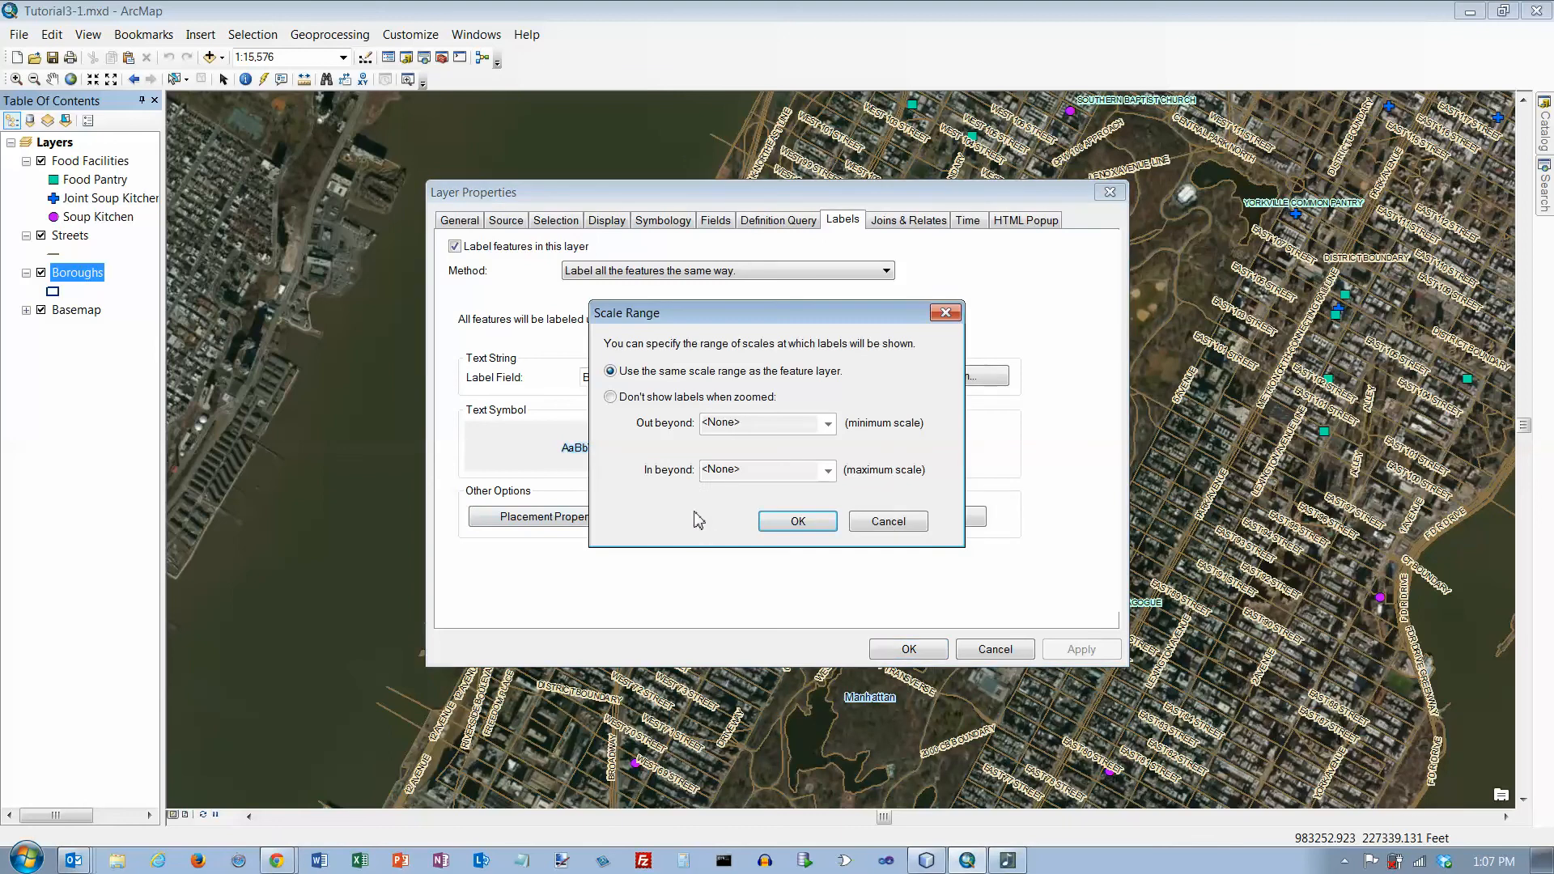
{"action": "left_click", "coordinate": [683, 398]}
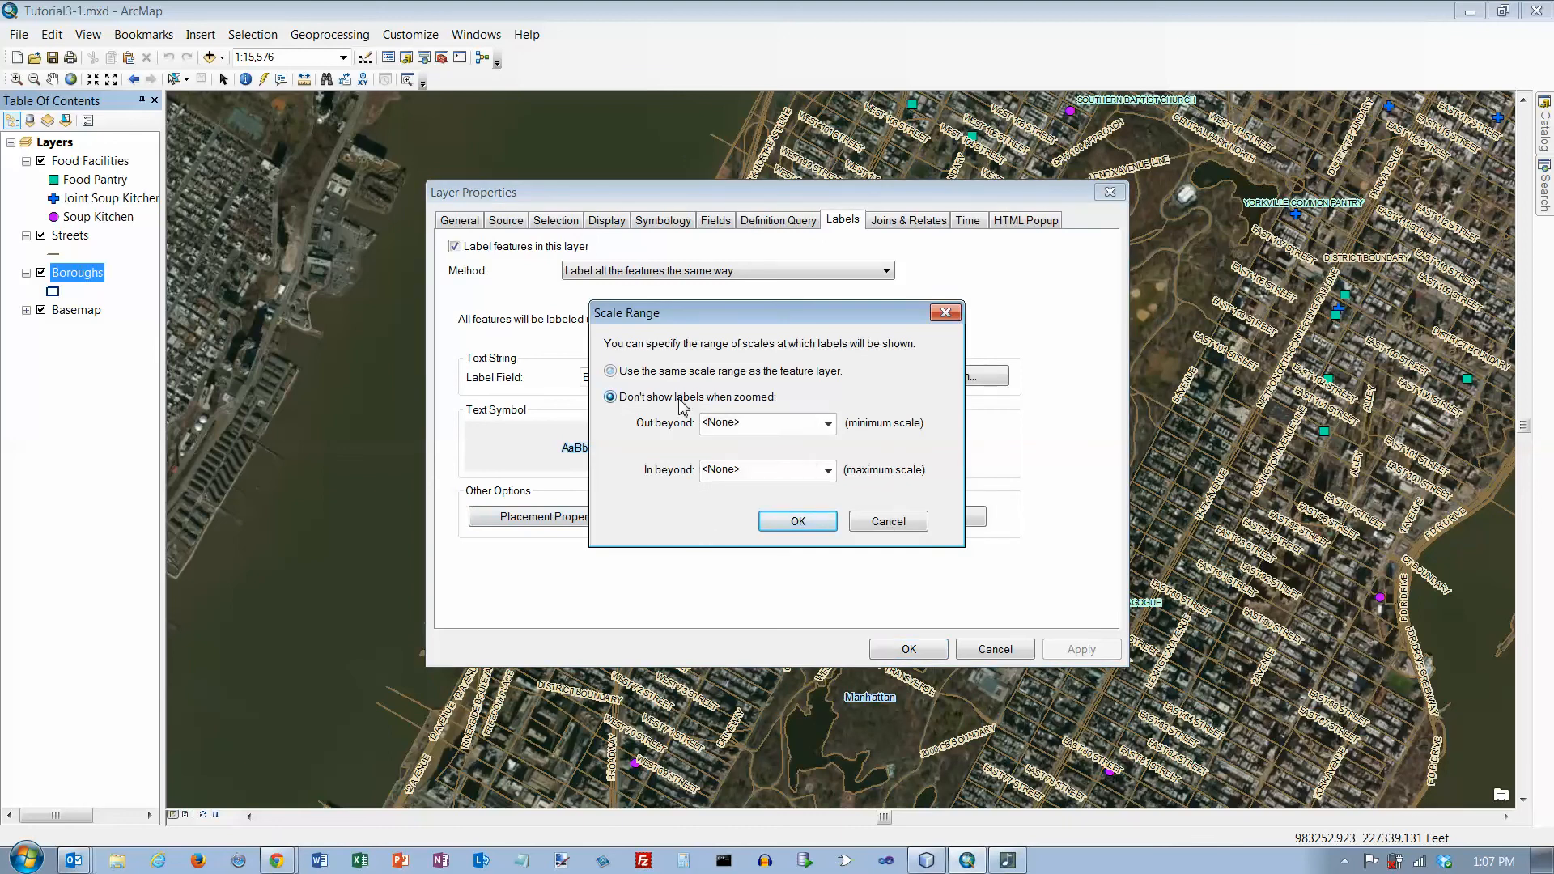
{"action": "left_click", "coordinate": [828, 426]}
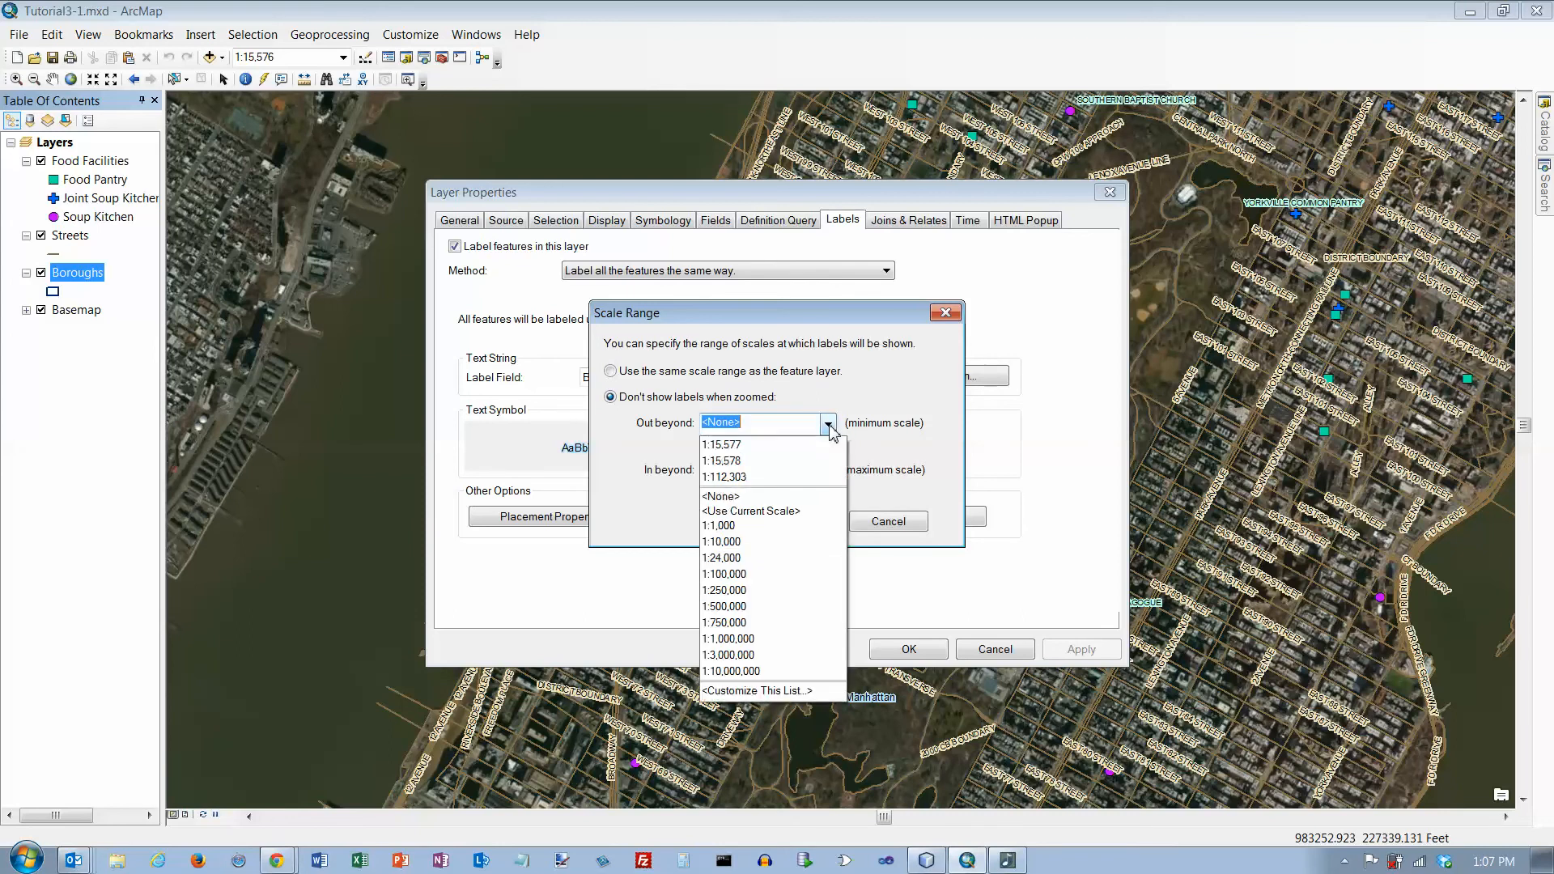
{"action": "left_click", "coordinate": [829, 426]}
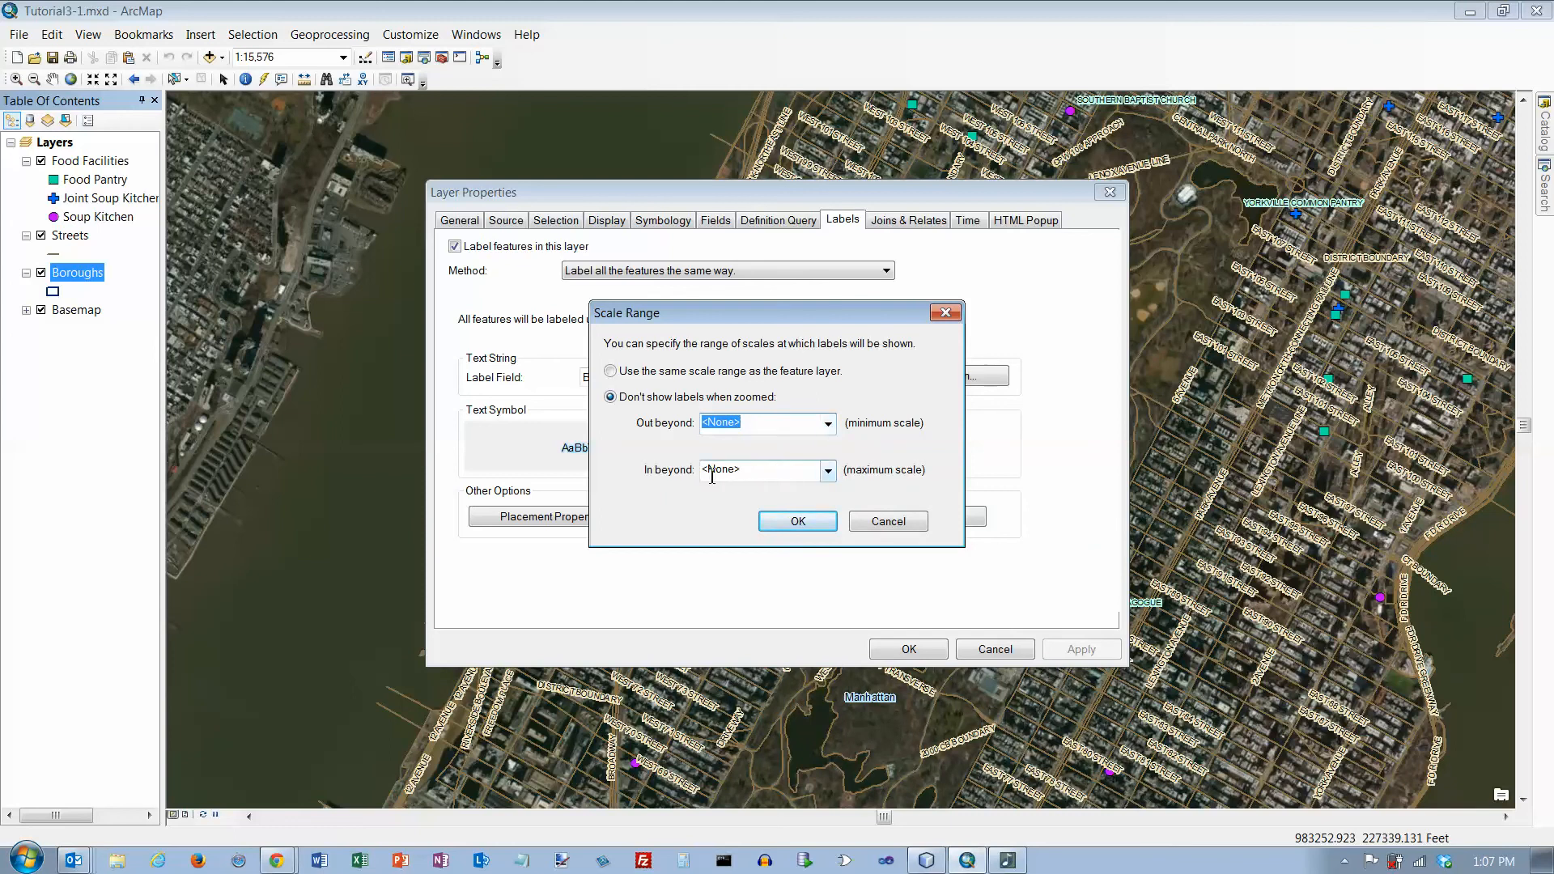
{"action": "left_click", "coordinate": [828, 471]}
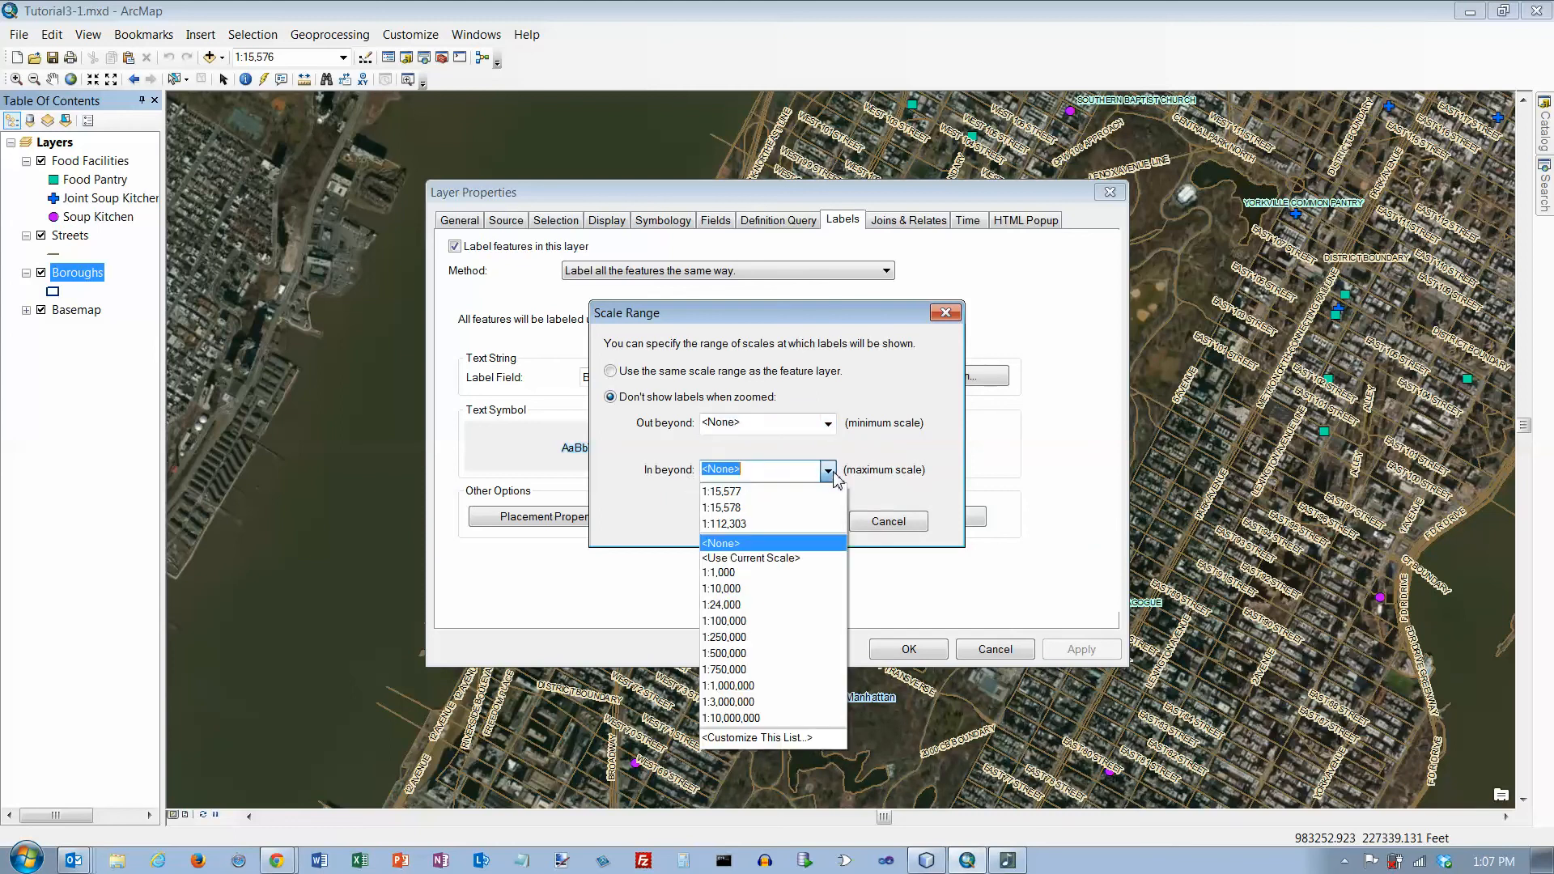
{"action": "left_click", "coordinate": [791, 558]}
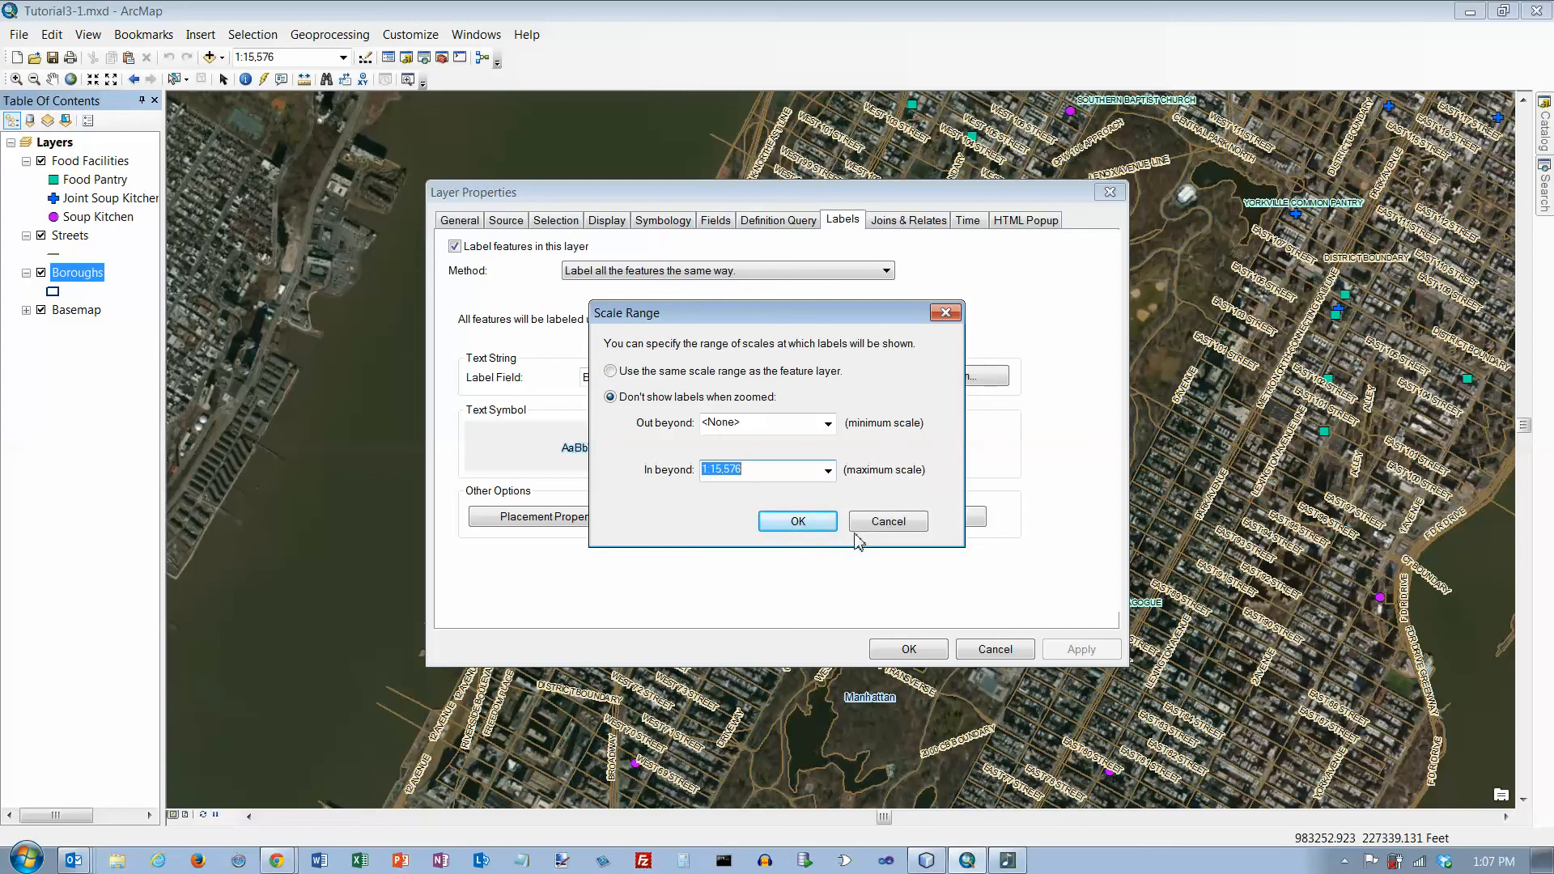
{"action": "left_click", "coordinate": [814, 526]}
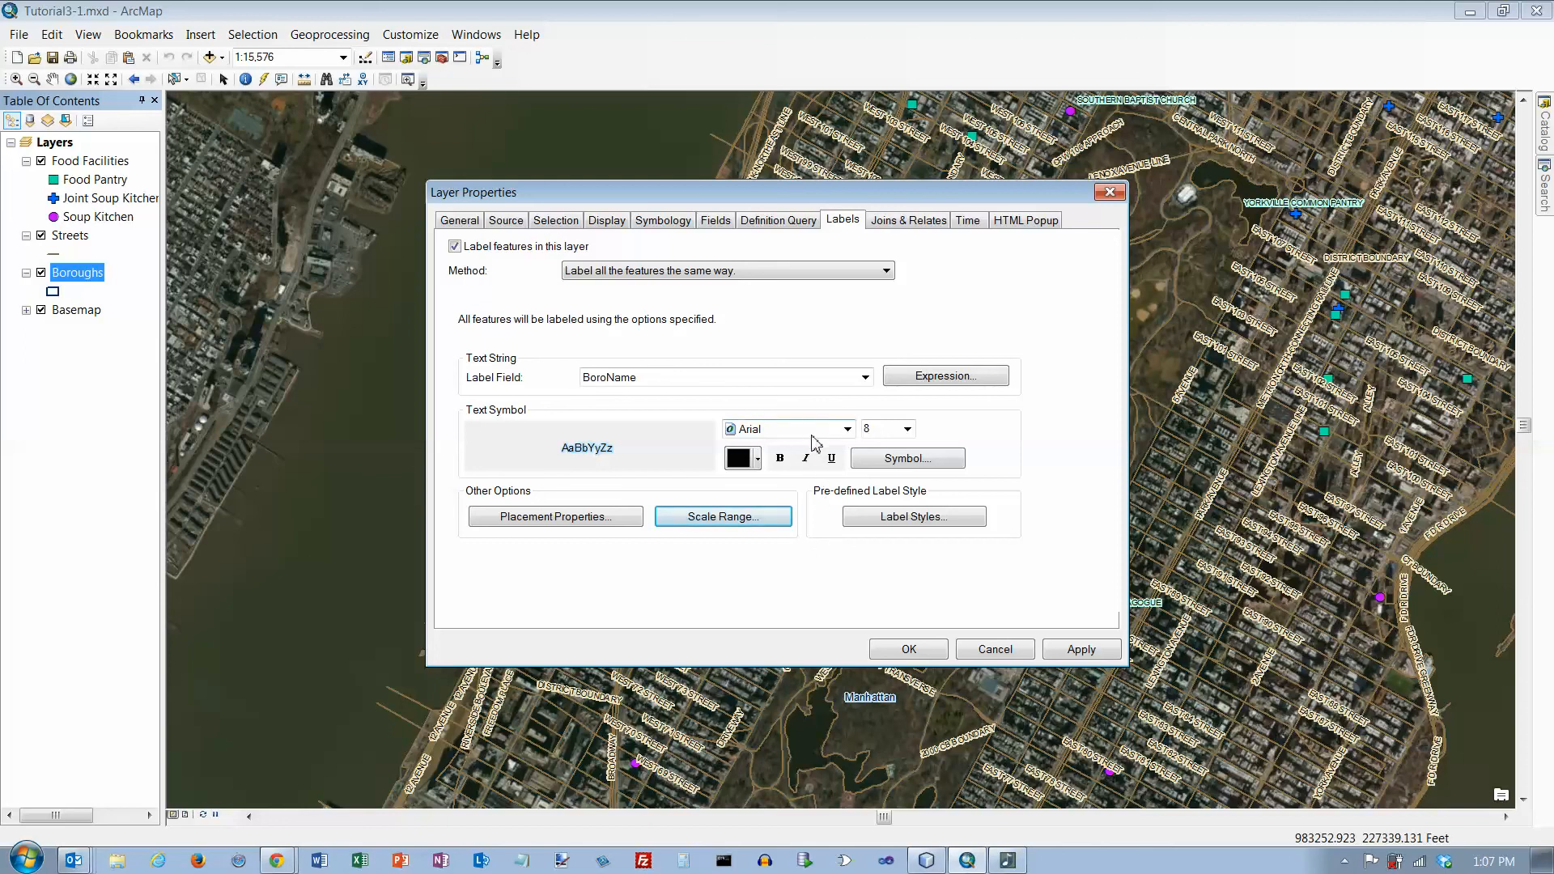
Accept the Boroughs label settings and check the layers and labels at map scales between 1:15,000 and 1:30,000
{"action": "left_click", "coordinate": [908, 651]}
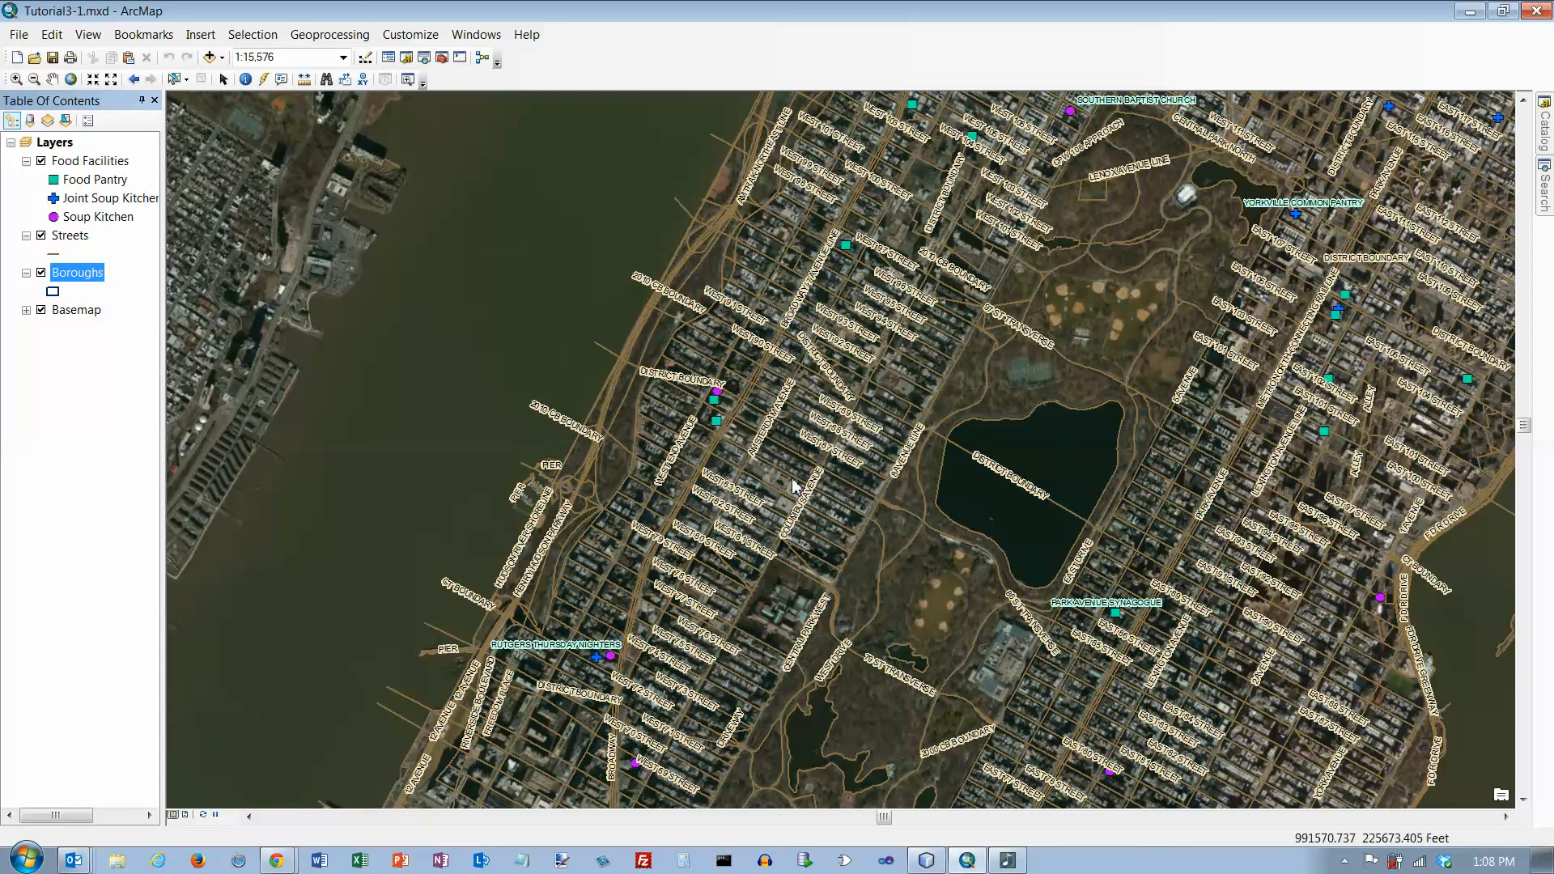
{"action": "scroll", "coordinate": [793, 487], "scroll_direction": "down", "scroll_amount": 1}
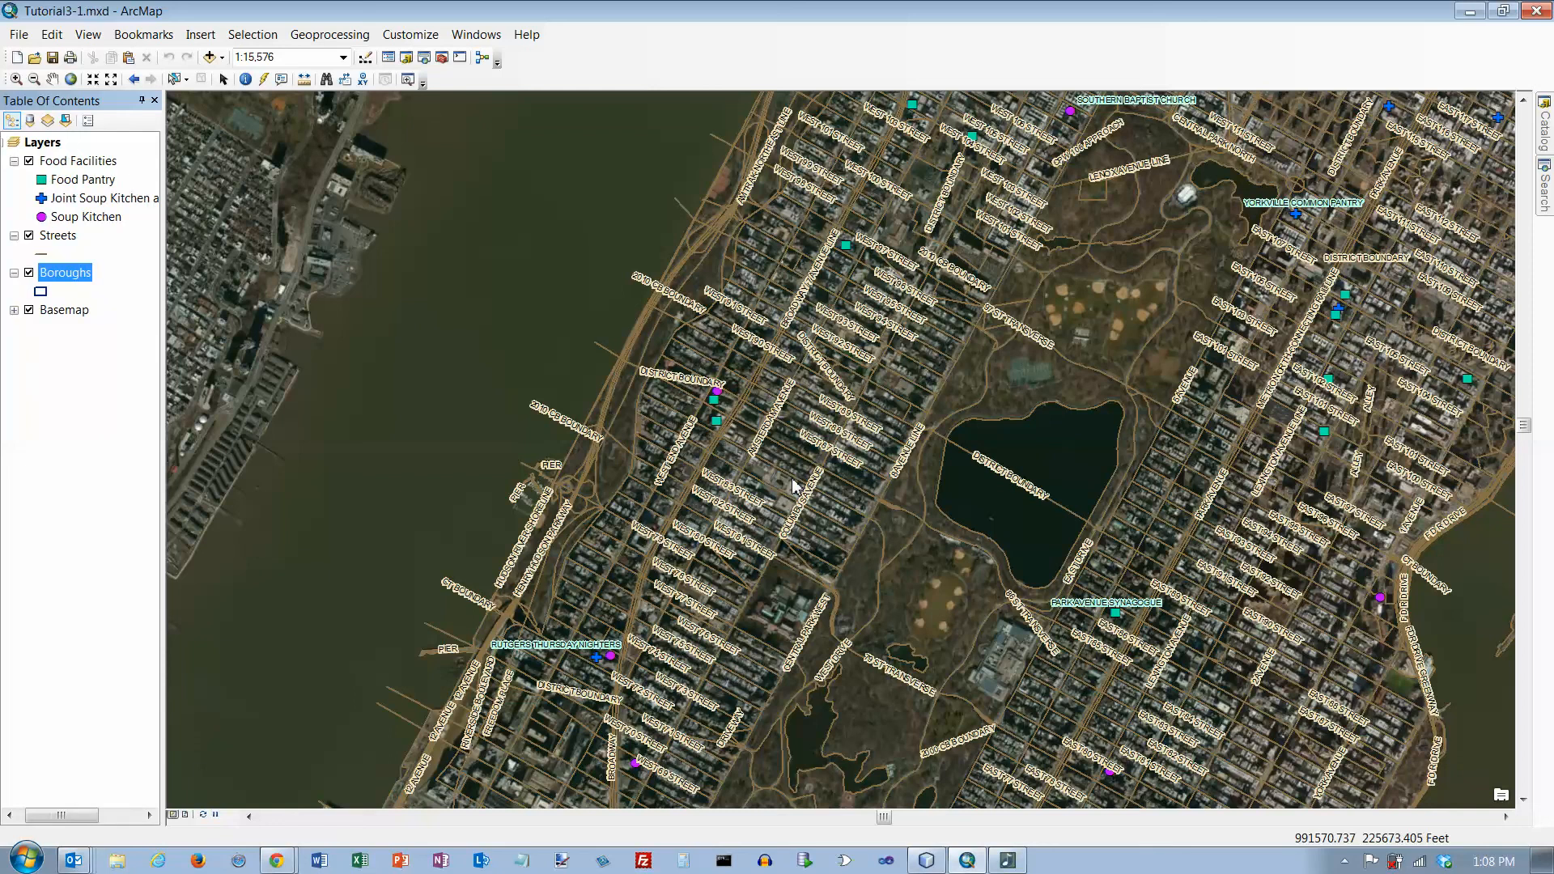
{"action": "scroll", "coordinate": [822, 483], "scroll_direction": "up", "scroll_amount": 1}
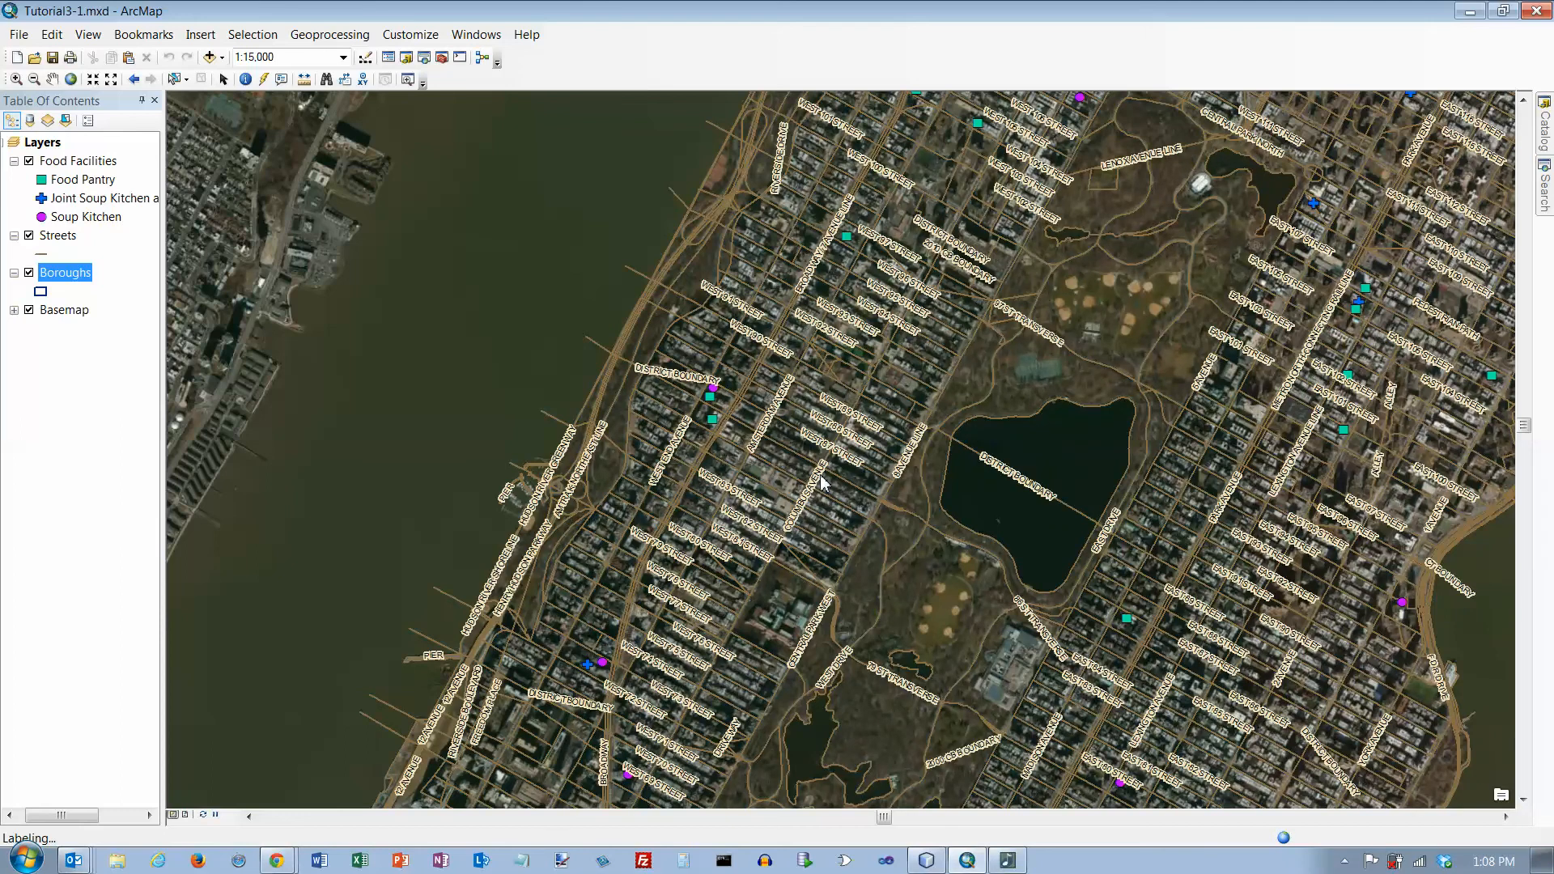
{"action": "scroll", "coordinate": [822, 483], "scroll_direction": "down", "scroll_amount": 2}
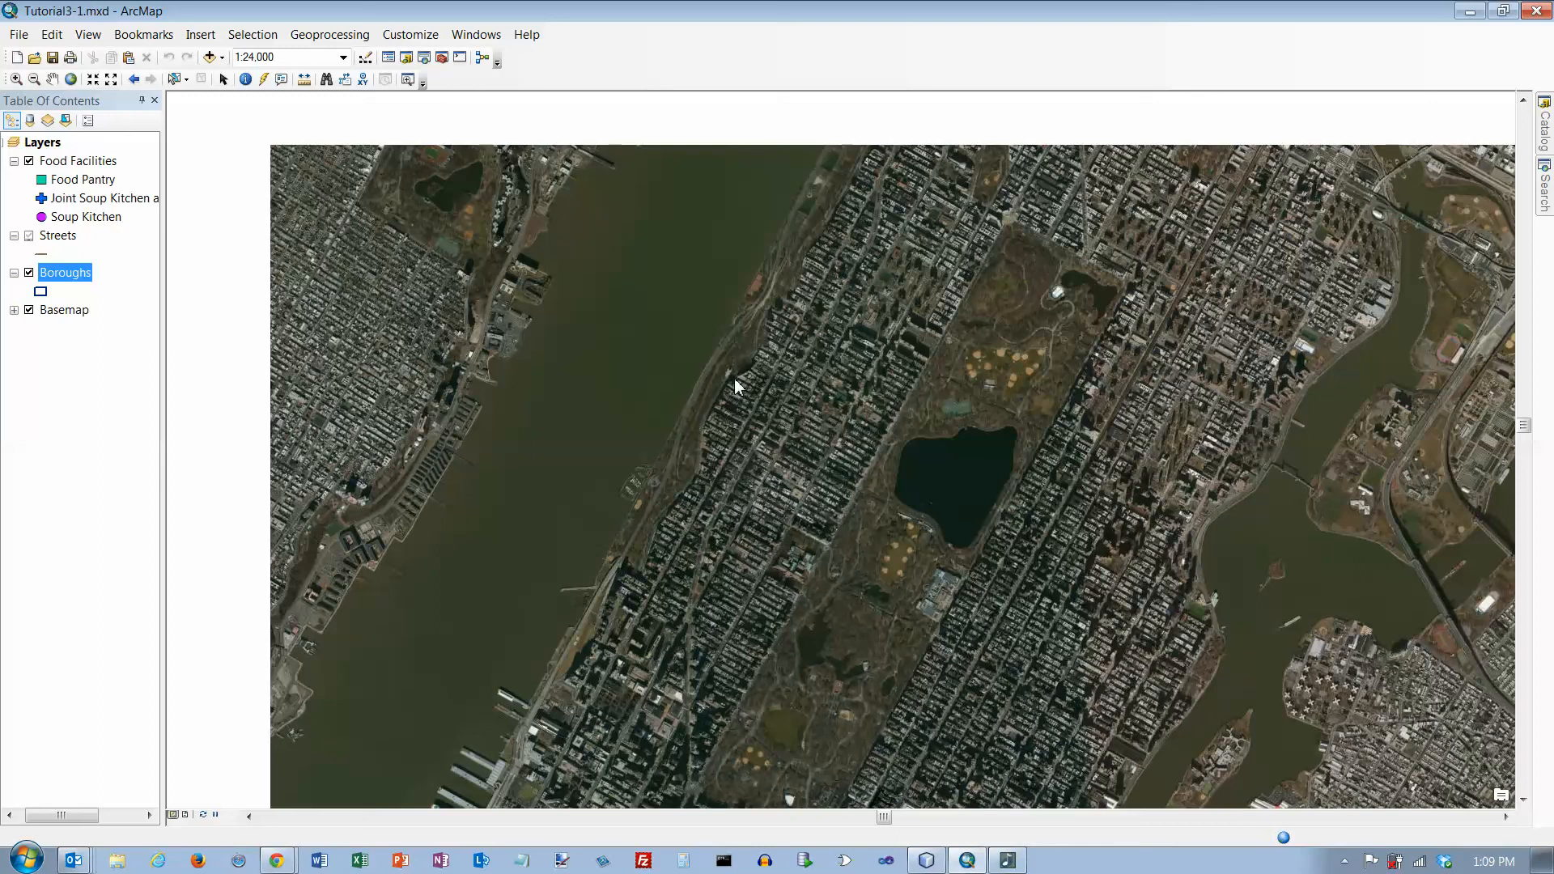
{"action": "scroll", "coordinate": [732, 386], "scroll_direction": "up", "scroll_amount": 1}
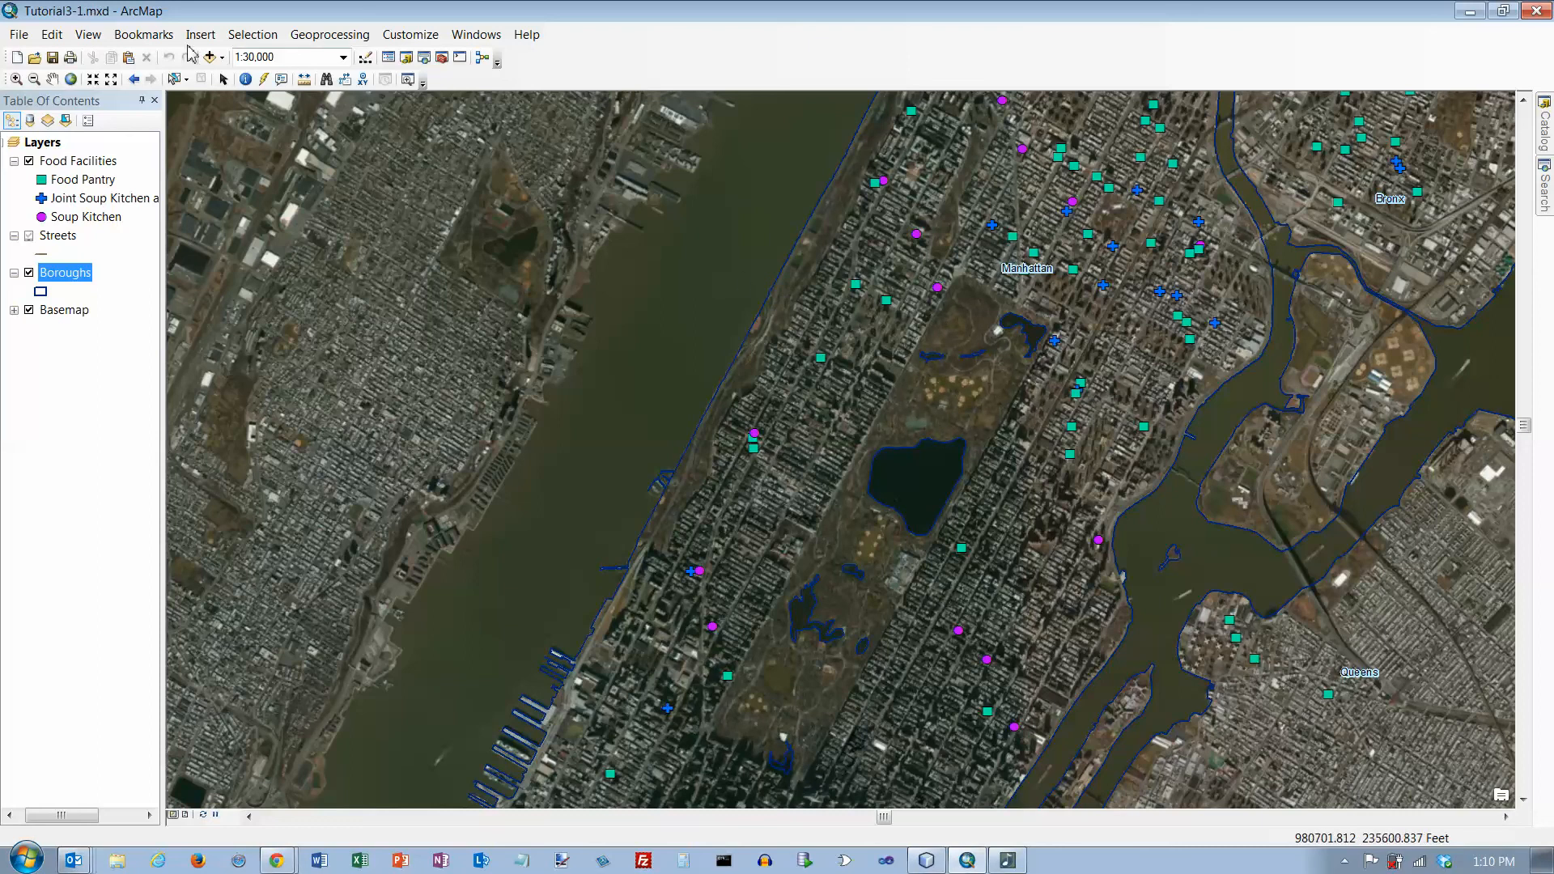
Go to the Central Park West Side bookmark and inspect the labels across the area north of Central Park
{"action": "left_click", "coordinate": [150, 36]}
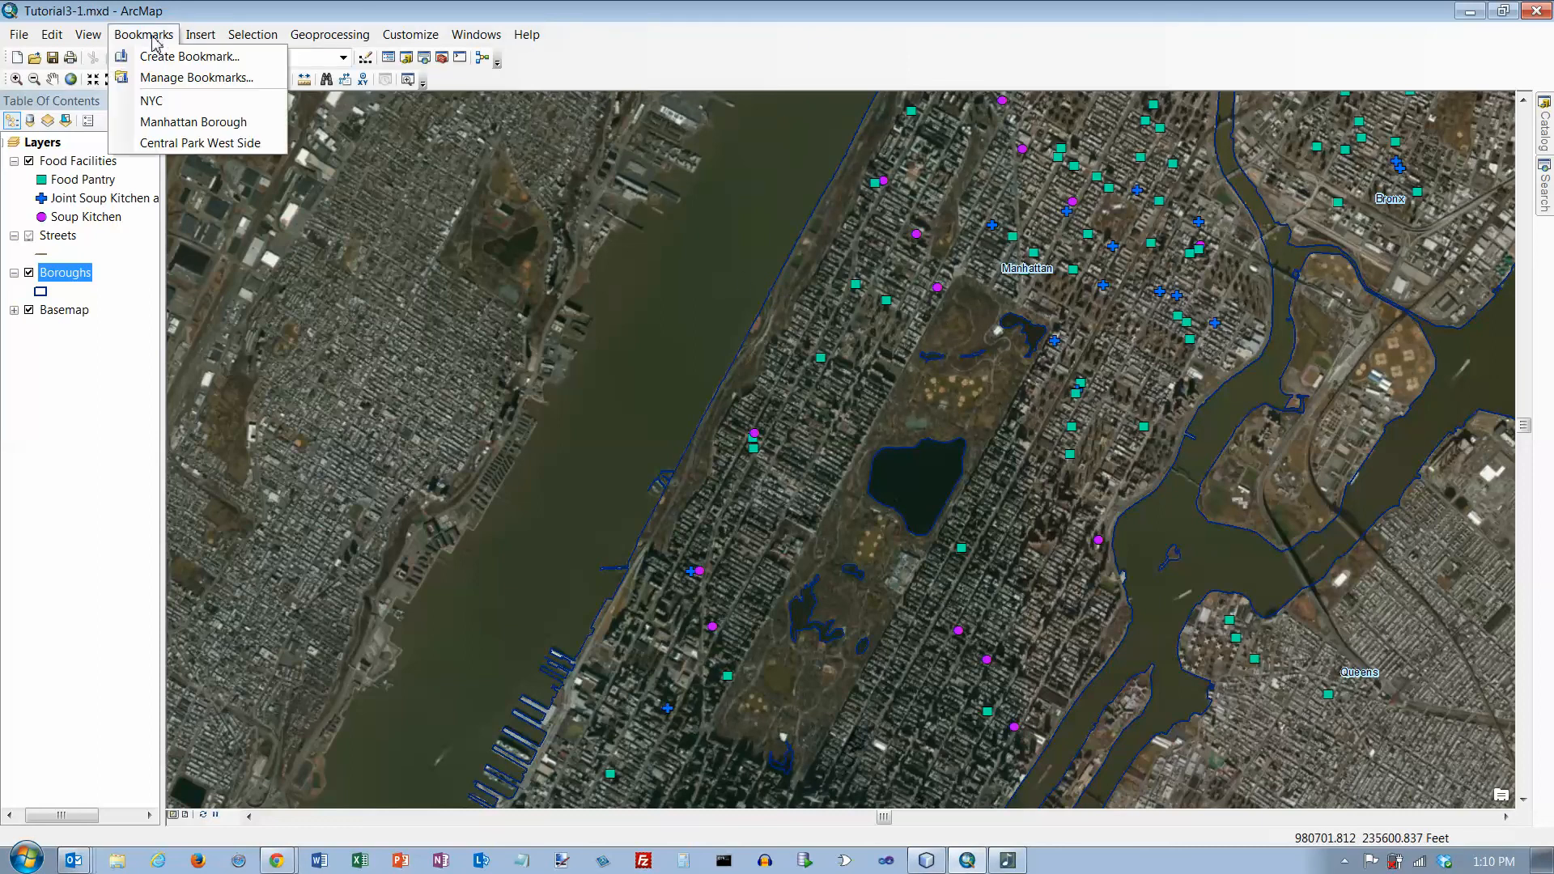
{"action": "left_click", "coordinate": [179, 150]}
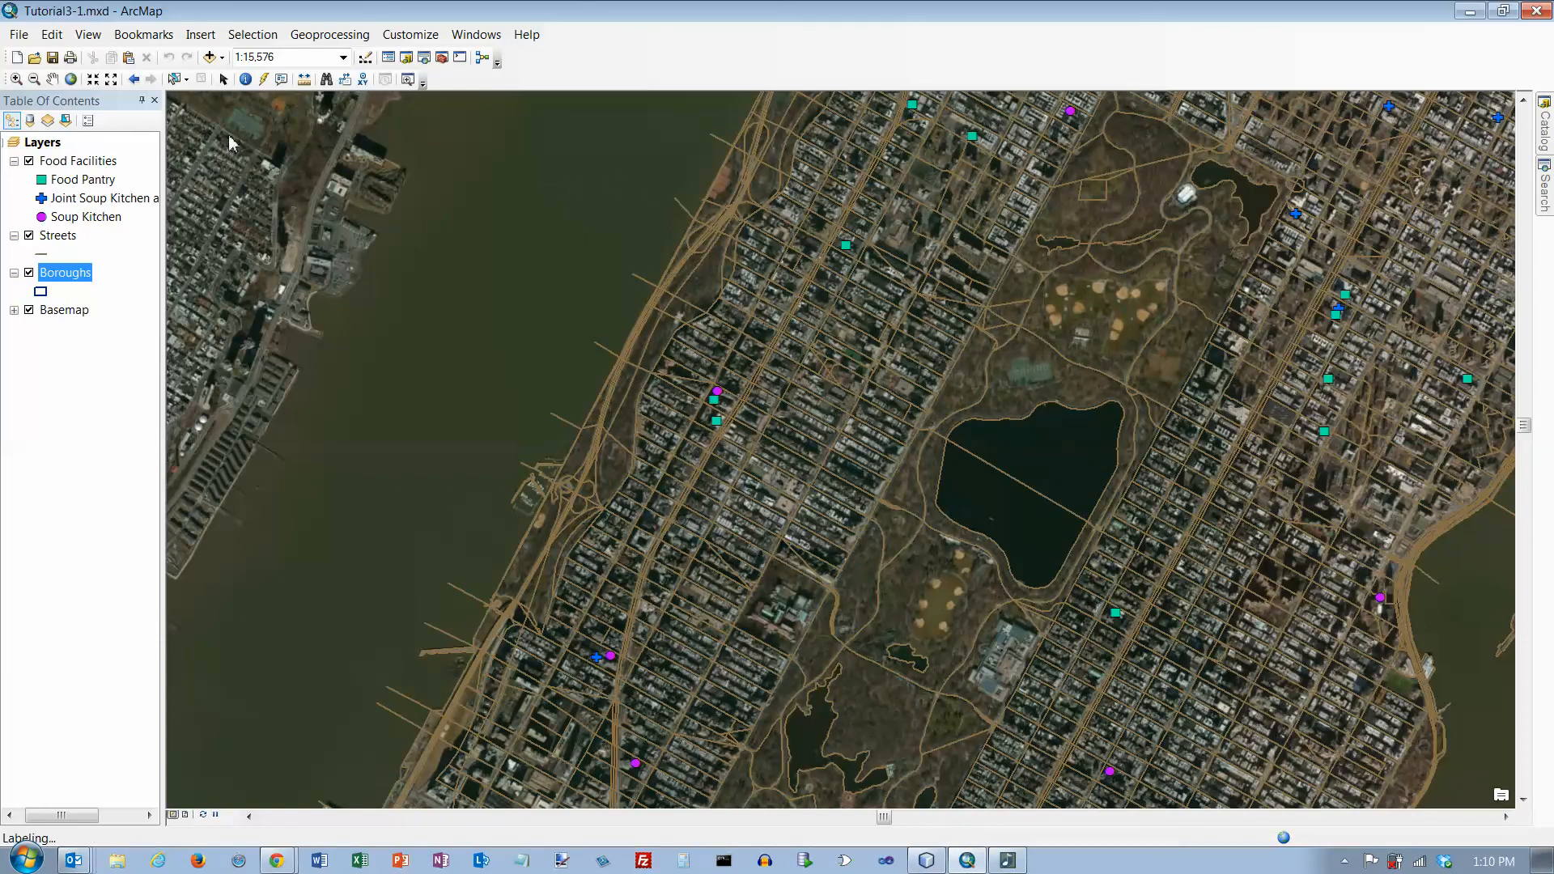
{"action": "left_click", "coordinate": [52, 79]}
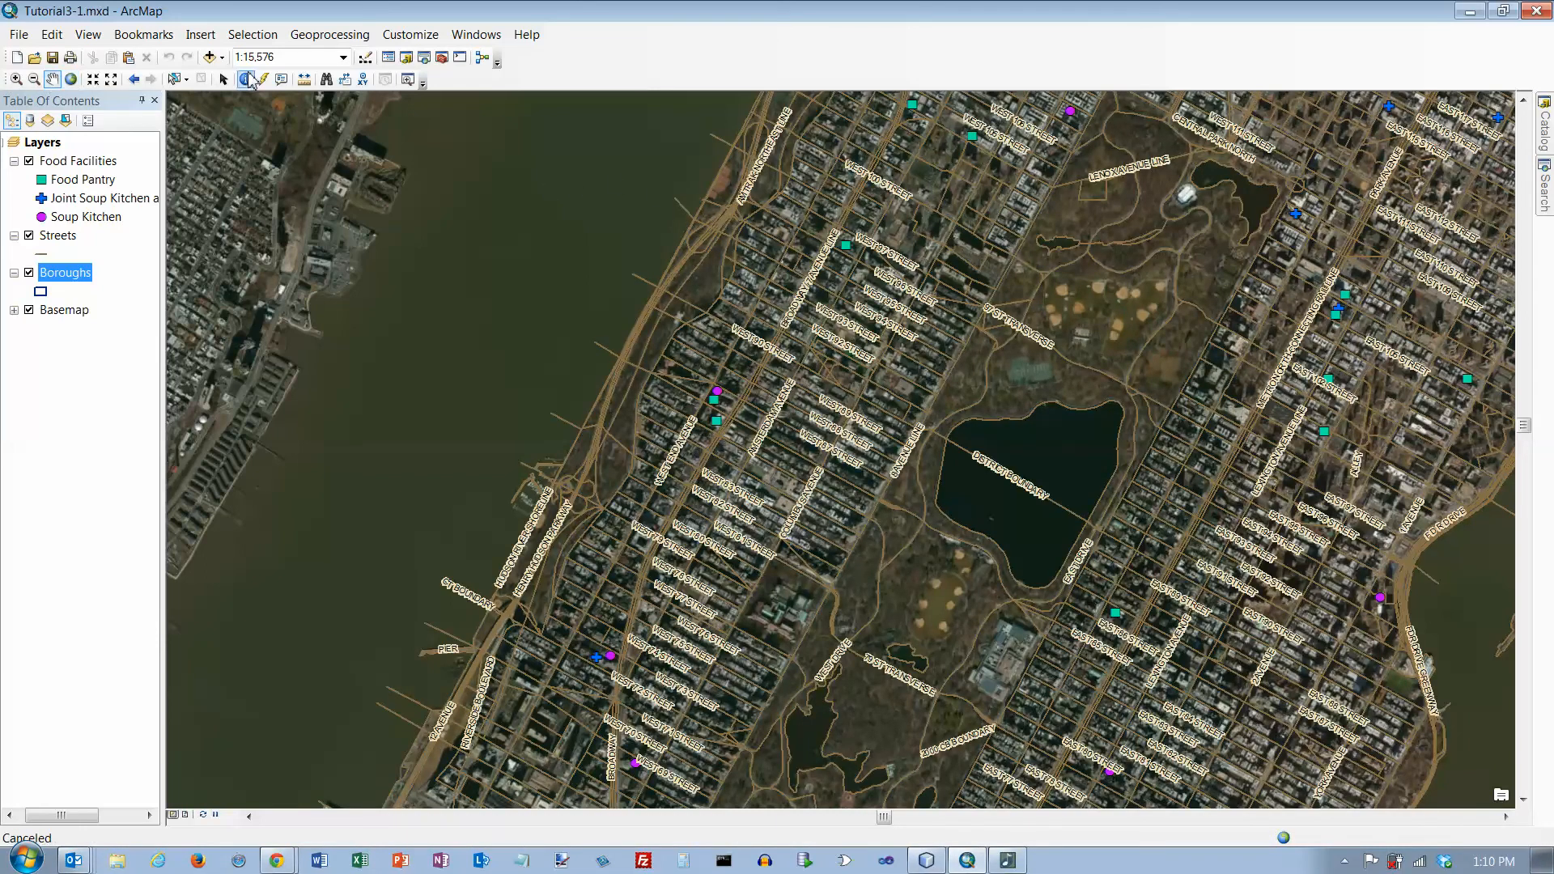
{"action": "left_click_drag", "start_coordinate": [948, 220], "coordinate": [760, 524]}
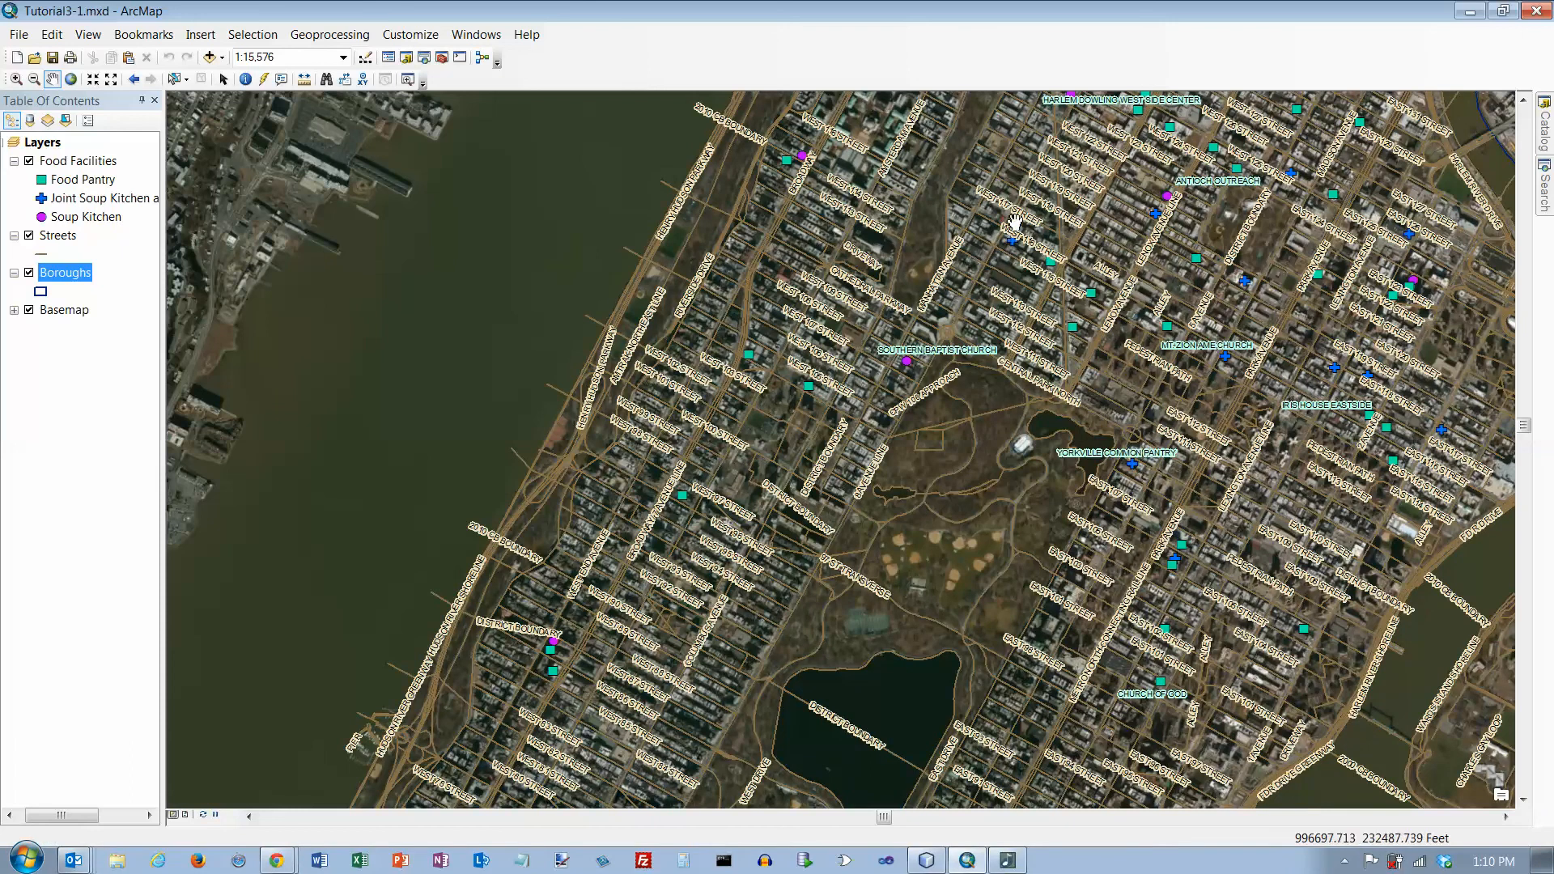
{"action": "left_click_drag", "start_coordinate": [960, 174], "coordinate": [875, 363]}
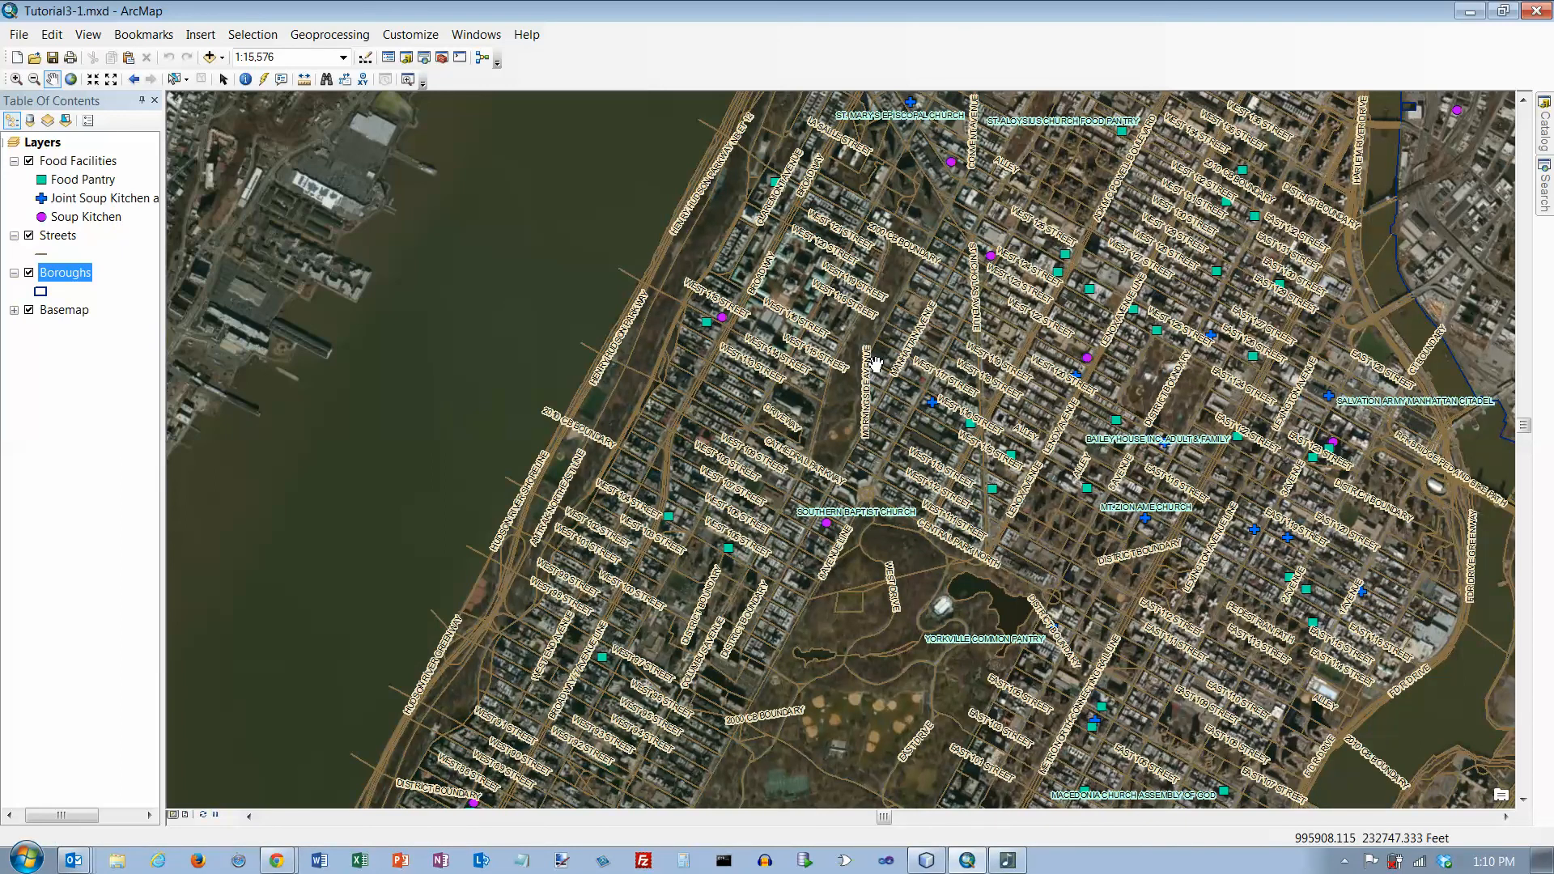
Set the map scale to 1:15,578 to test the scale-dependent display just beyond the bookmarked scale
{"action": "left_click", "coordinate": [283, 57]}
{"action": "left_click", "coordinate": [282, 57]}
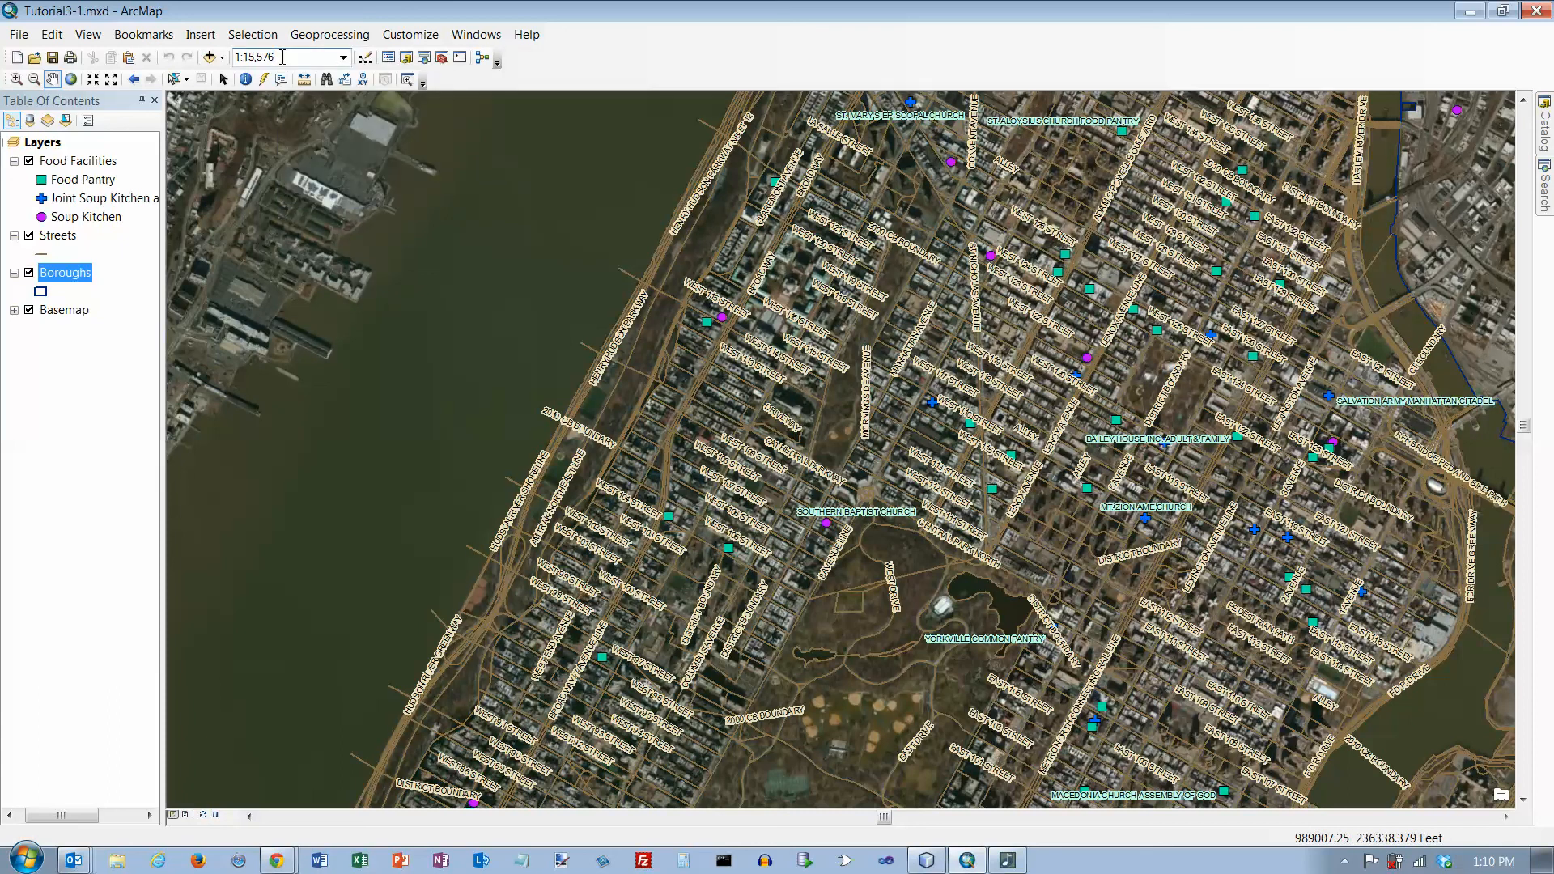
{"action": "type", "text": "7"}
{"action": "key", "text": "BackSpace"}
{"action": "key", "text": "BackSpace"}
{"action": "type", "text": "8"}
{"action": "key", "text": "Return"}
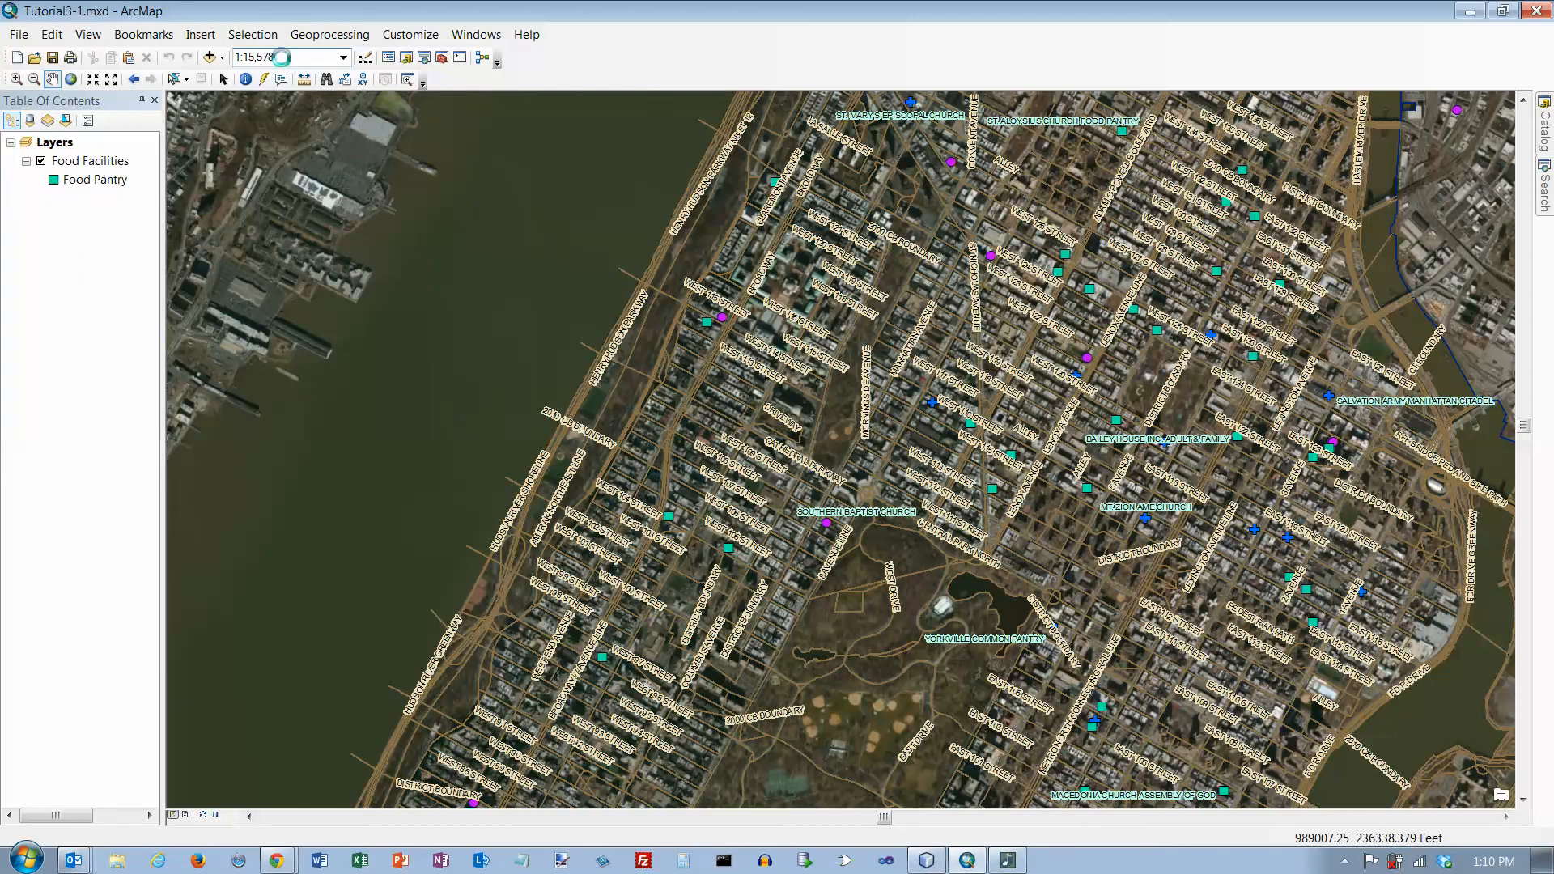